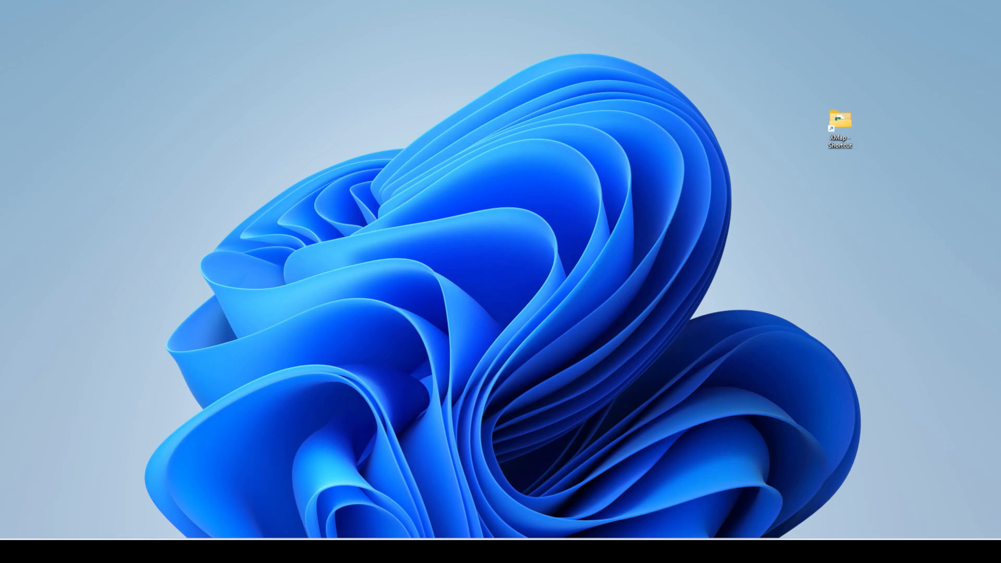
- Bring the Cubase project window out of its snapped corner and maximize it
drag(886, 0, 997, 3)
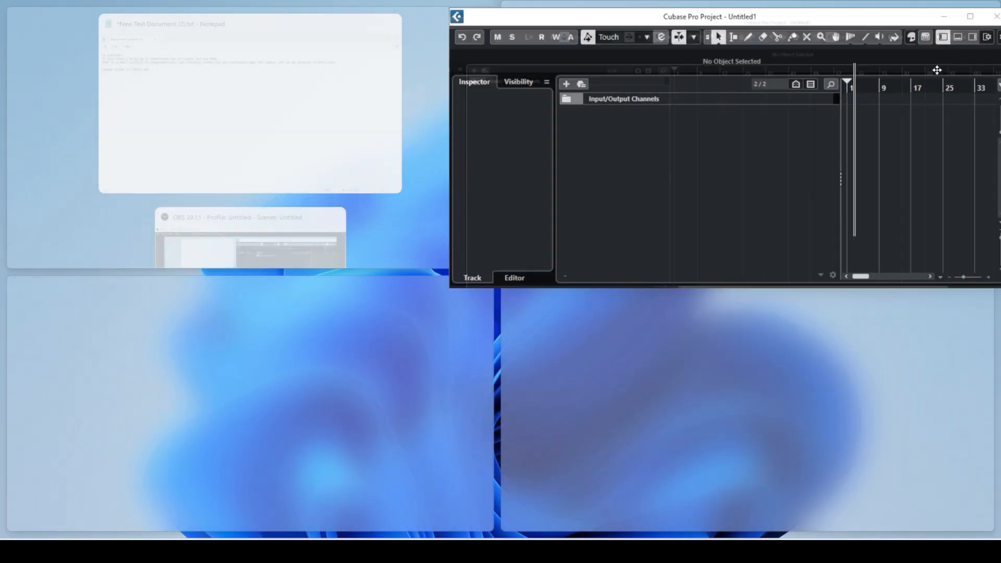
click(837, 8)
drag(837, 9, 709, 103)
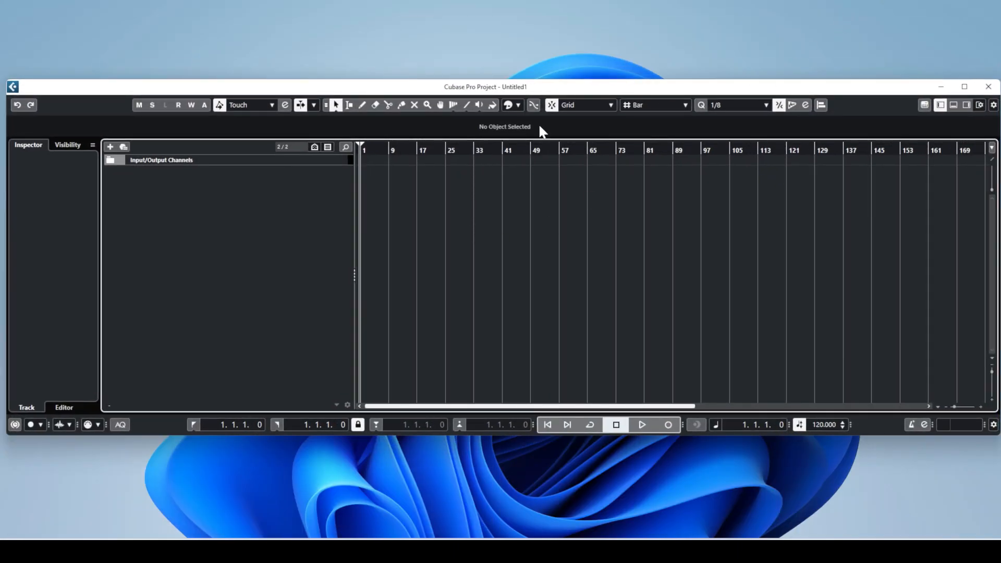
double_click(581, 90)
- Add a MIDI track, then view and close its empty Expression Map Setup
right_click(244, 130)
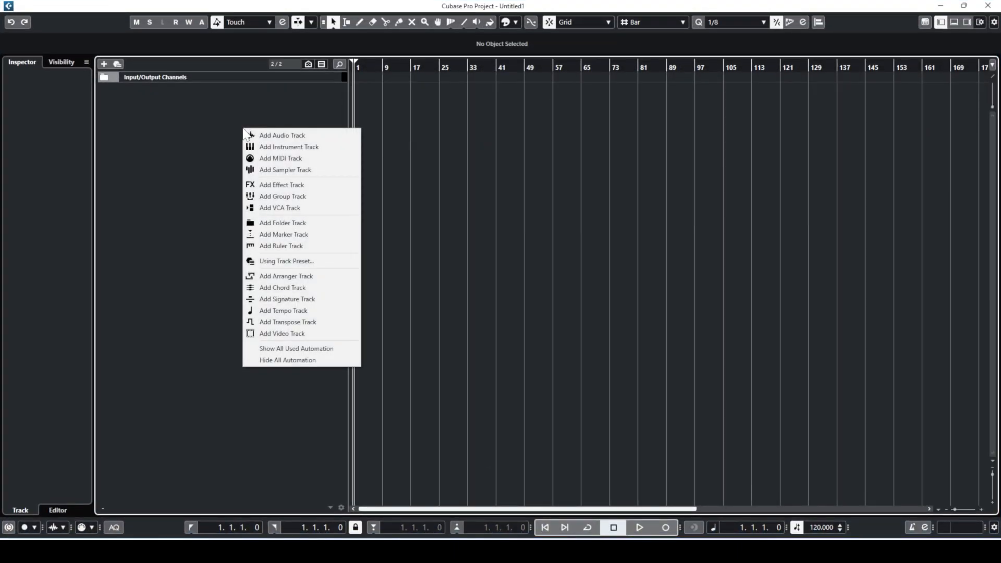
click(268, 158)
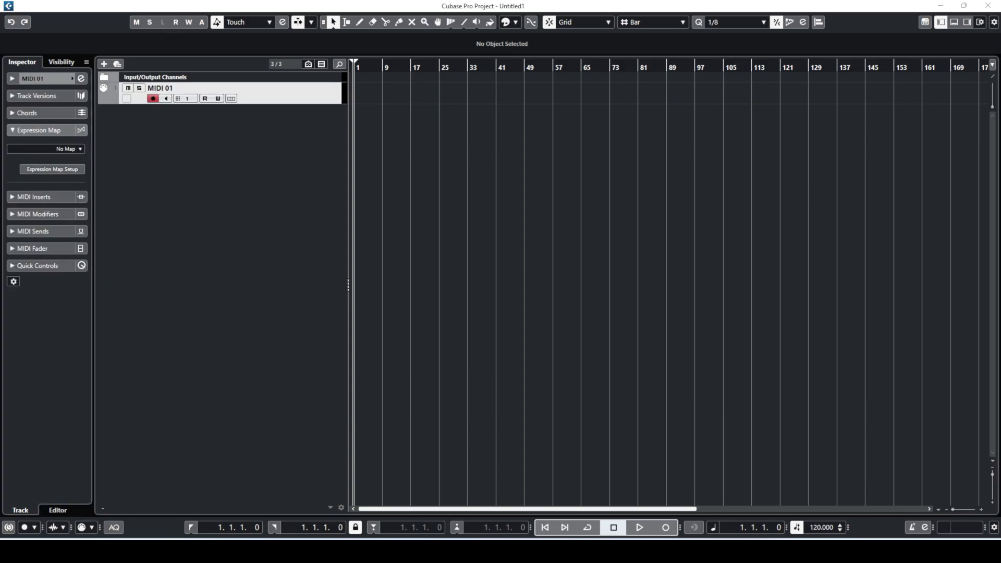
click(52, 168)
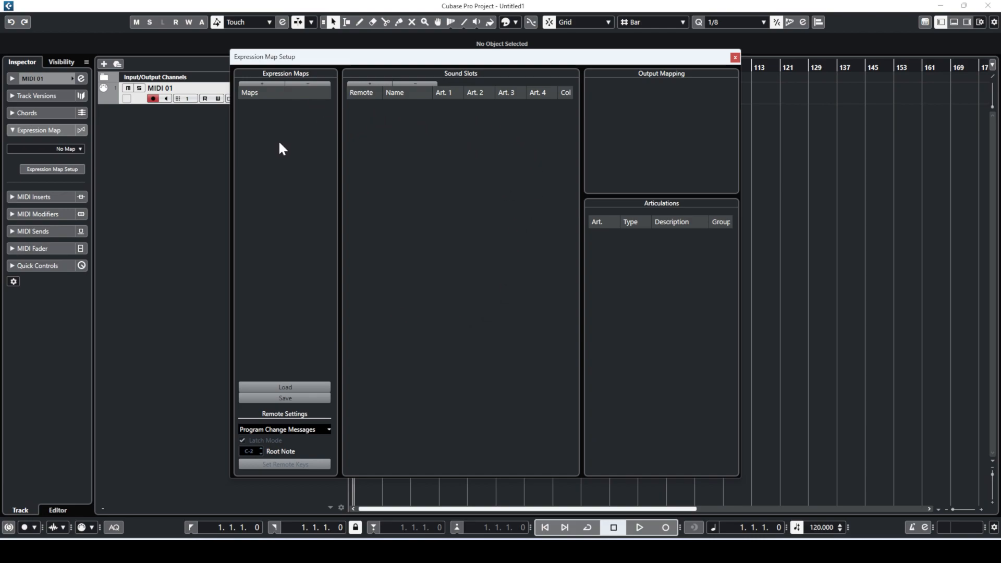
click(734, 58)
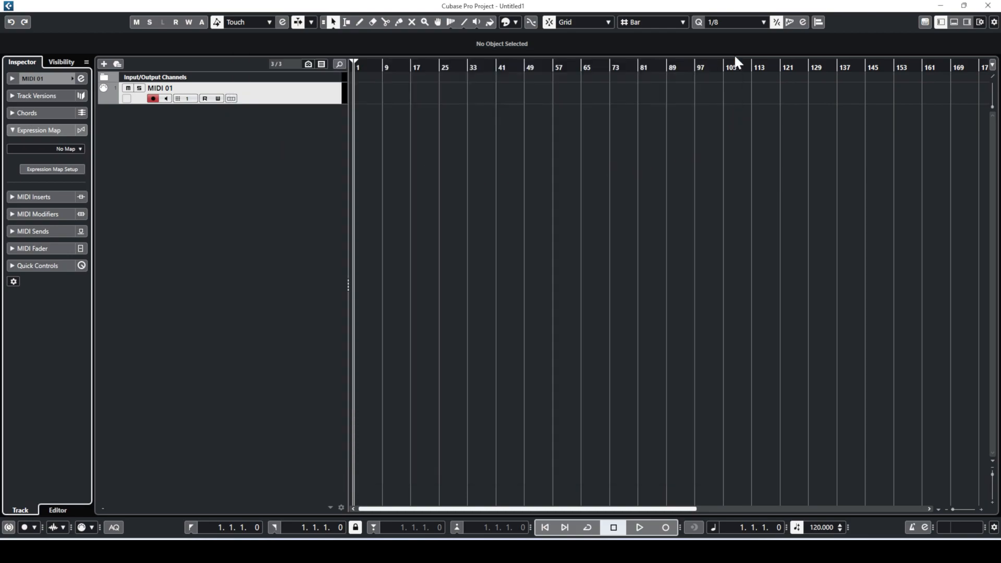
- Minimize Cubase, open XMap > XMap 1.0.0 from the desktop shortcut, and select XMap database template.xlsx
click(941, 6)
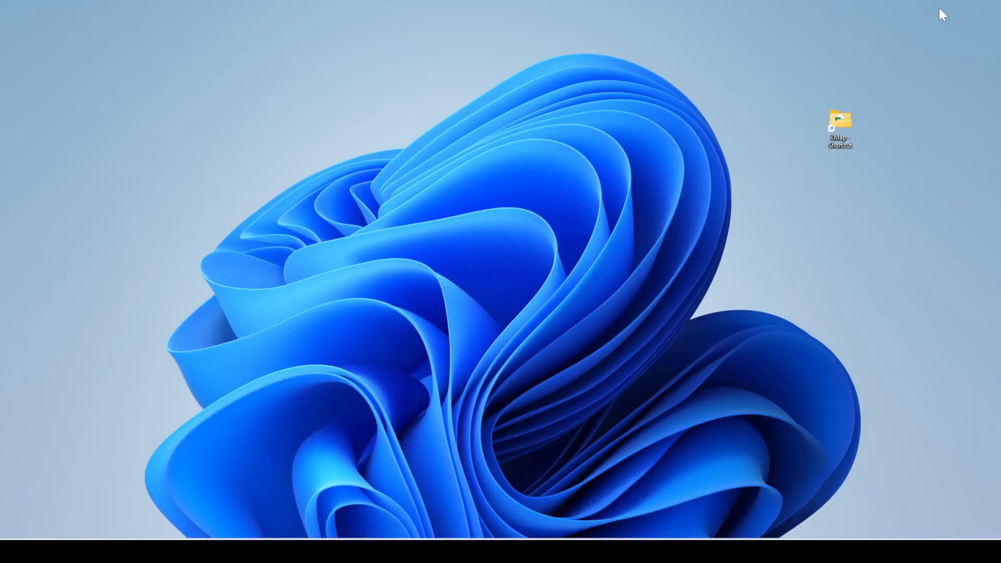
double_click(837, 126)
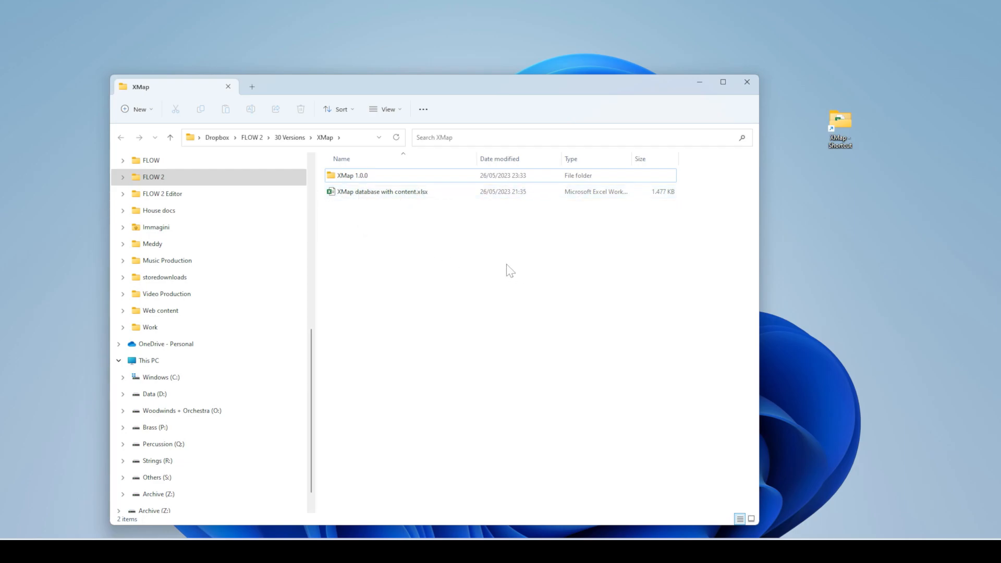
mouse_move(380, 195)
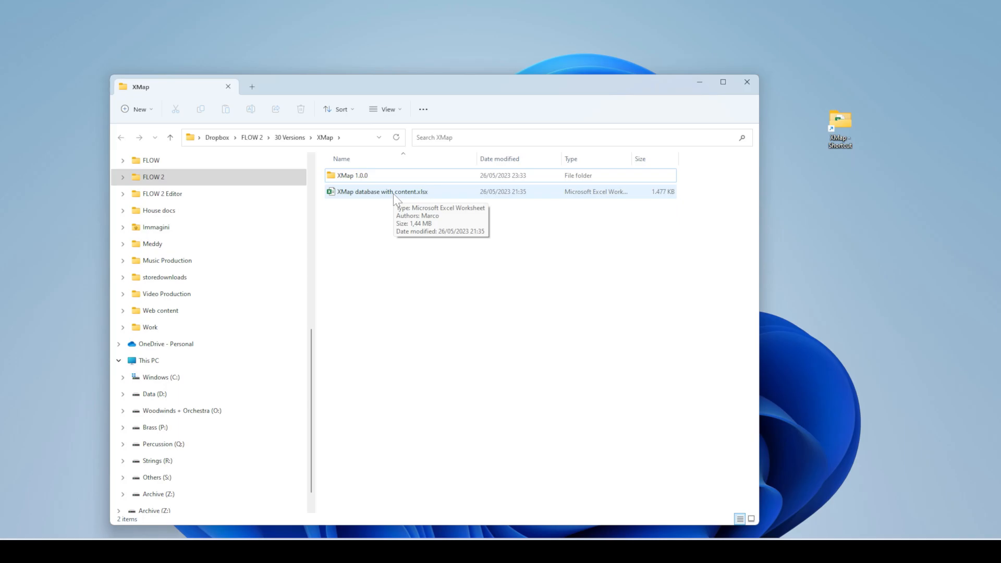
double_click(368, 177)
click(387, 211)
- Open XMap database template.xlsx in Excel and scroll through the Instructions sheet
double_click(387, 211)
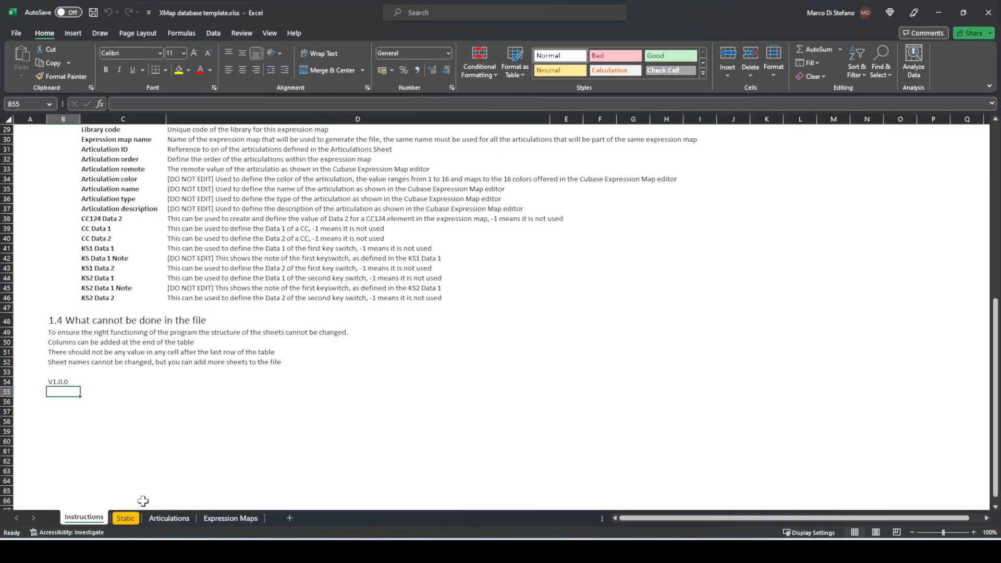
scroll(318, 375, up, 10)
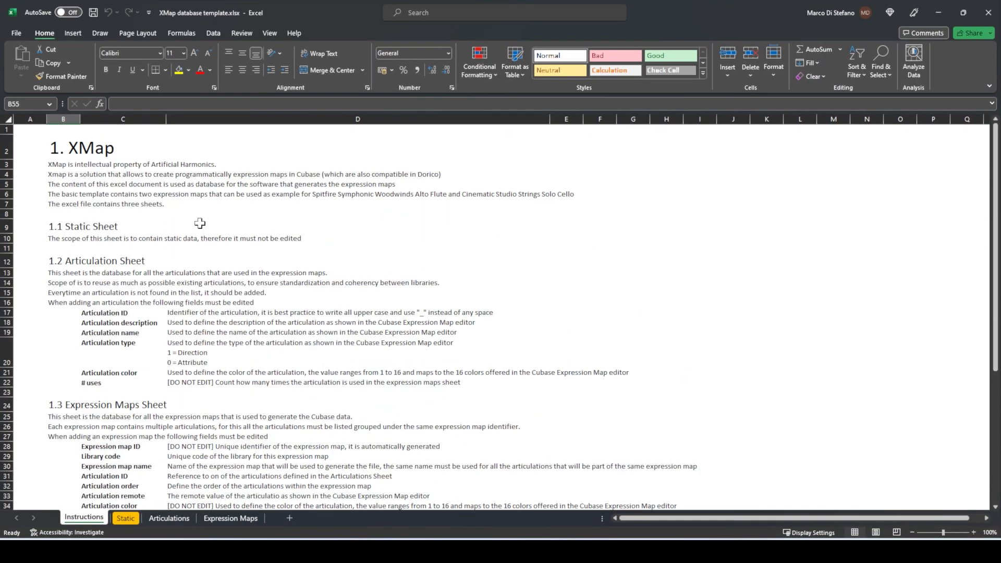
scroll(132, 198, down, 8)
scroll(133, 218, up, 5)
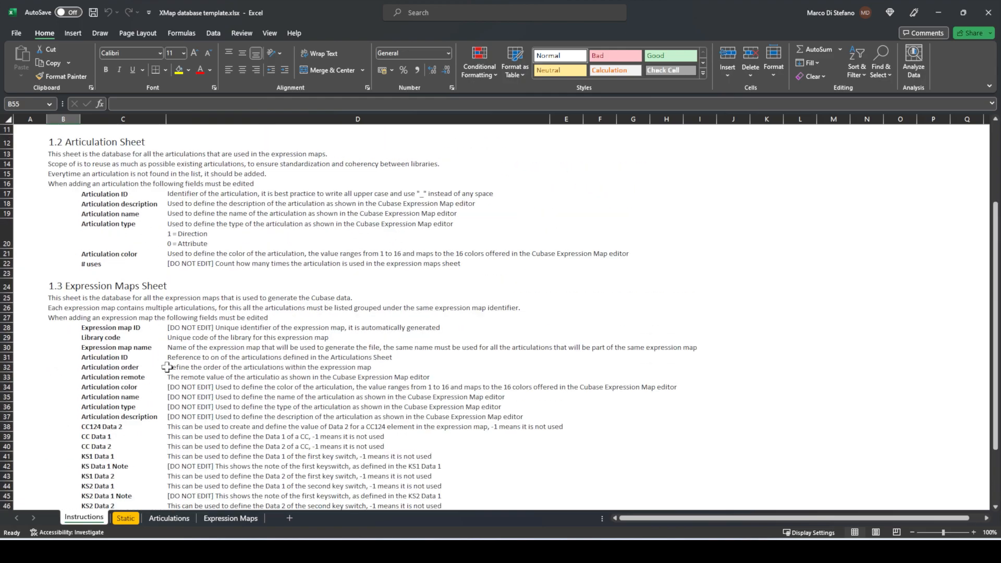
- Move to the Articulations sheet and look over the articulation IDs in column B
click(125, 518)
click(157, 520)
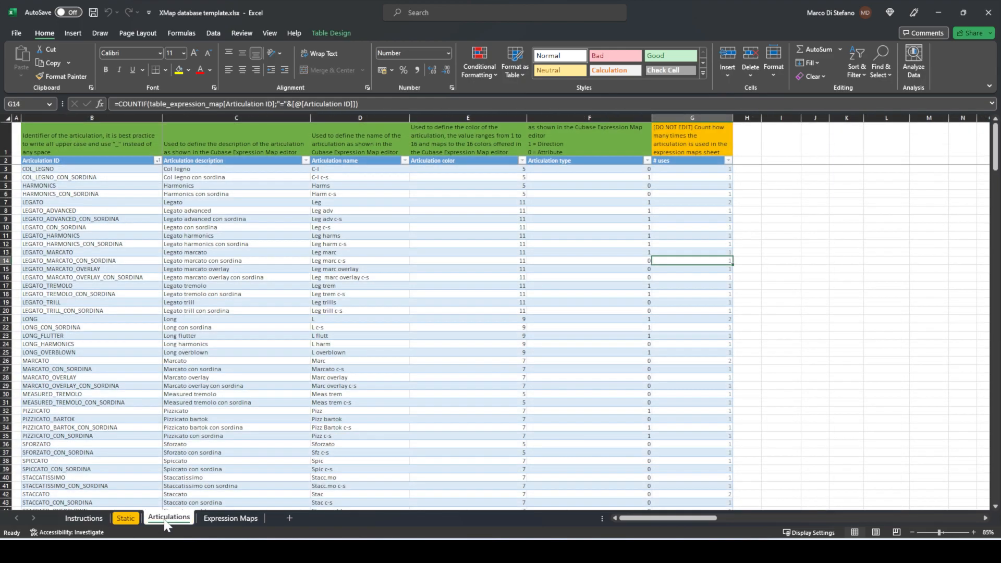
drag(998, 149, 996, 140)
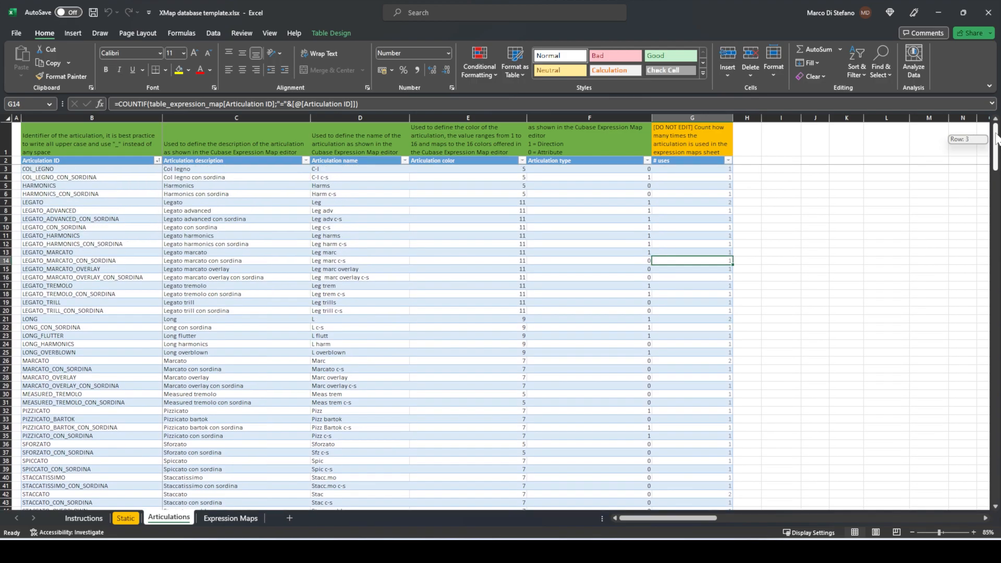
click(107, 211)
drag(83, 169, 104, 334)
click(125, 294)
click(118, 244)
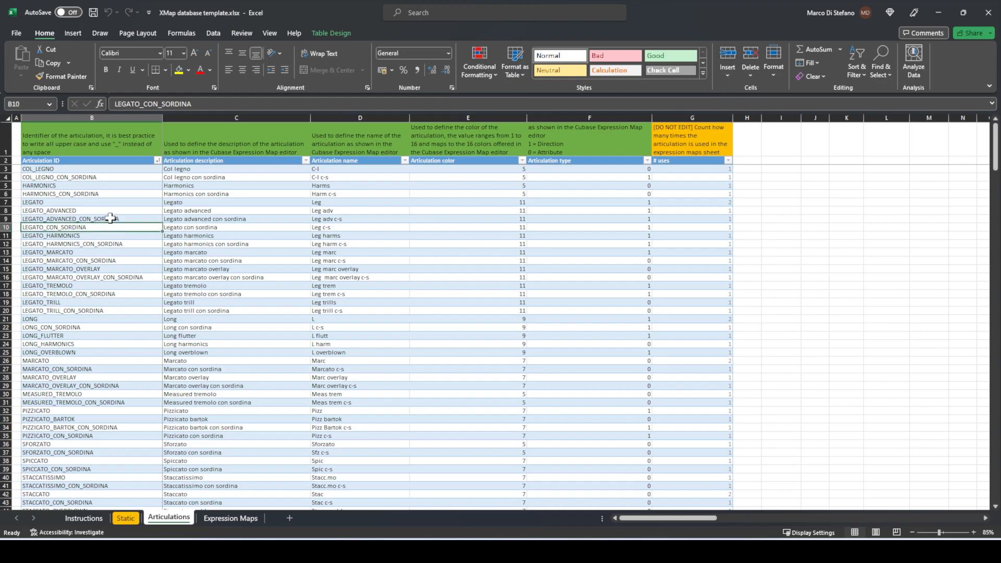
drag(83, 170, 73, 329)
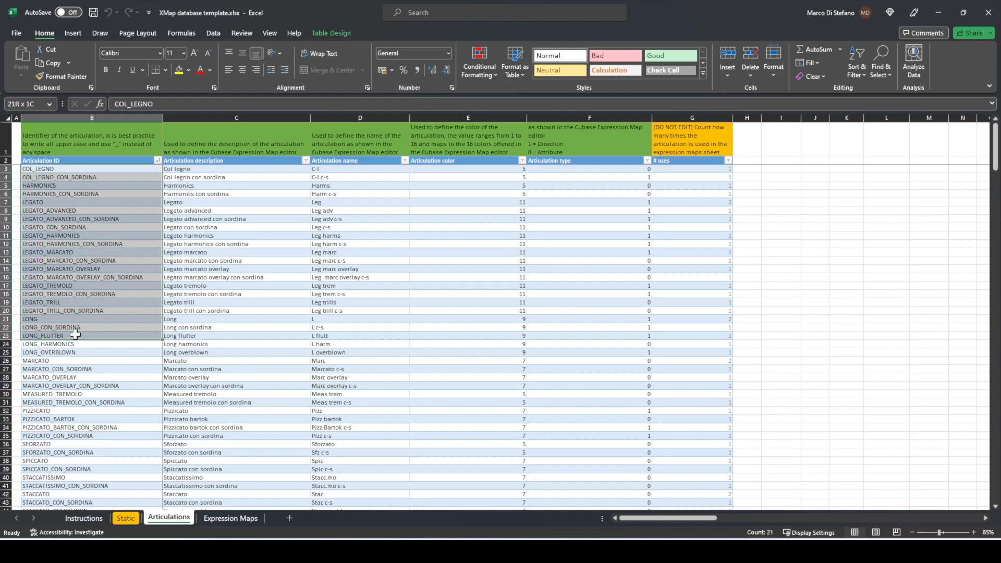
- Inspect the LONG articulation's ID, description, name, colour and type in row 21
click(76, 317)
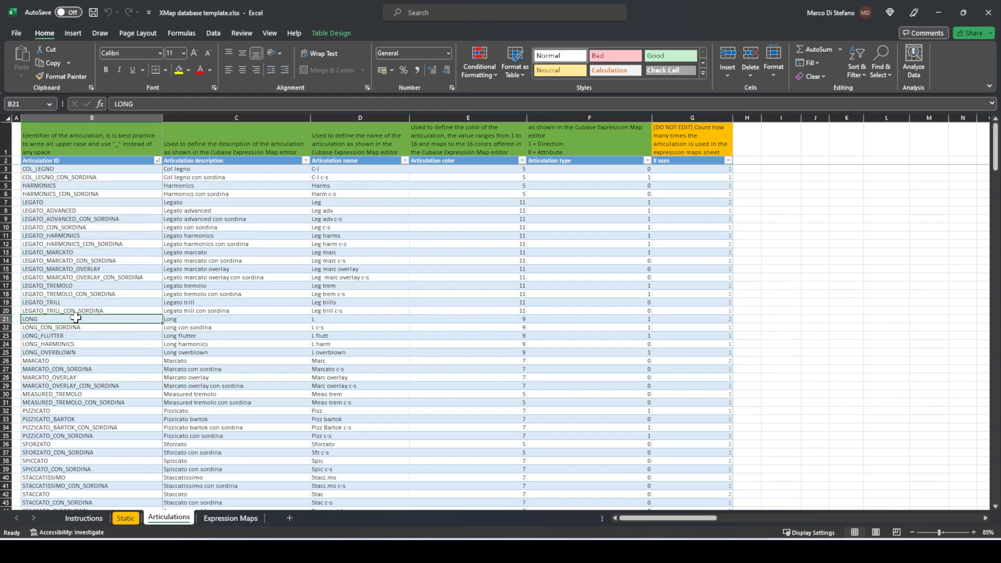
click(180, 319)
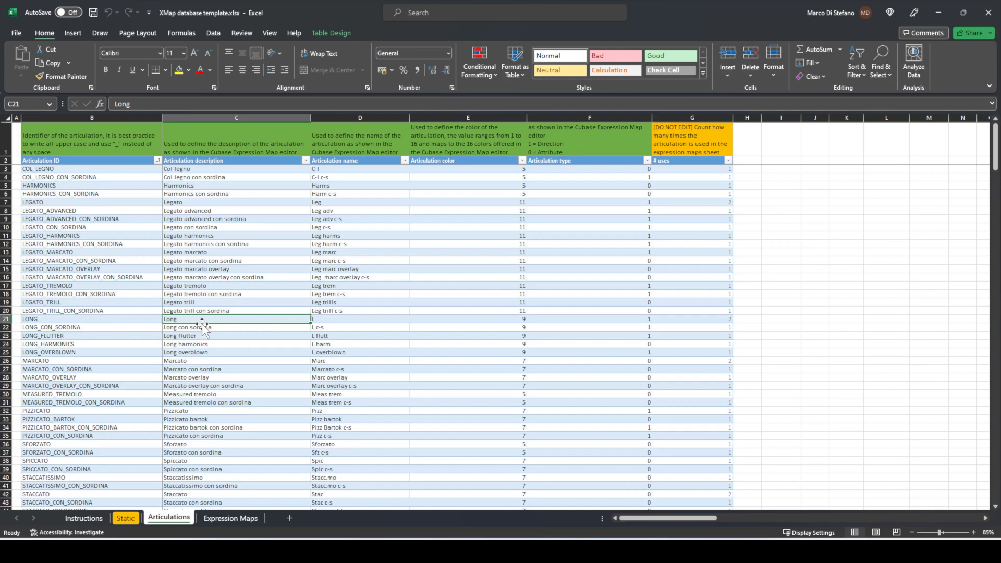
click(344, 321)
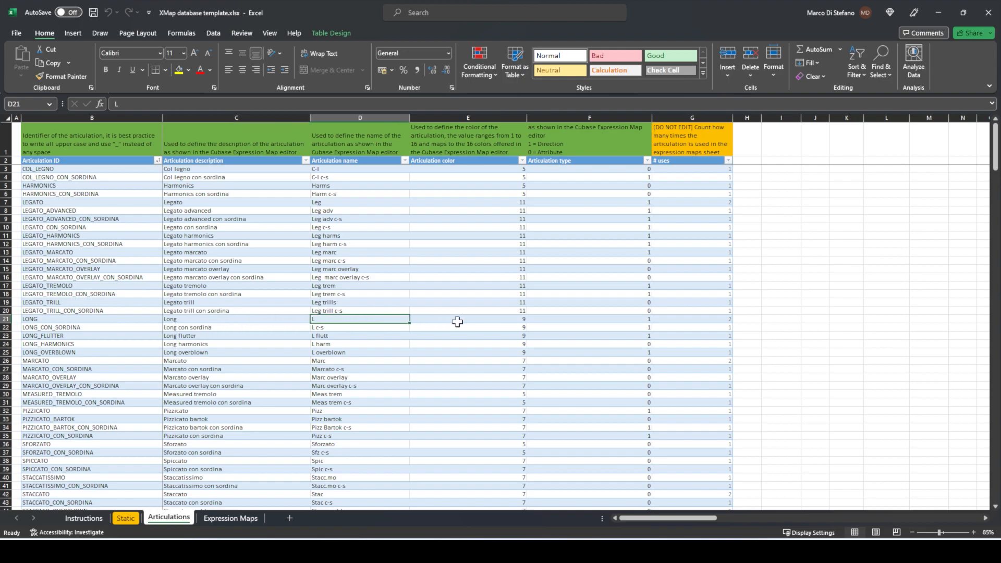
click(475, 319)
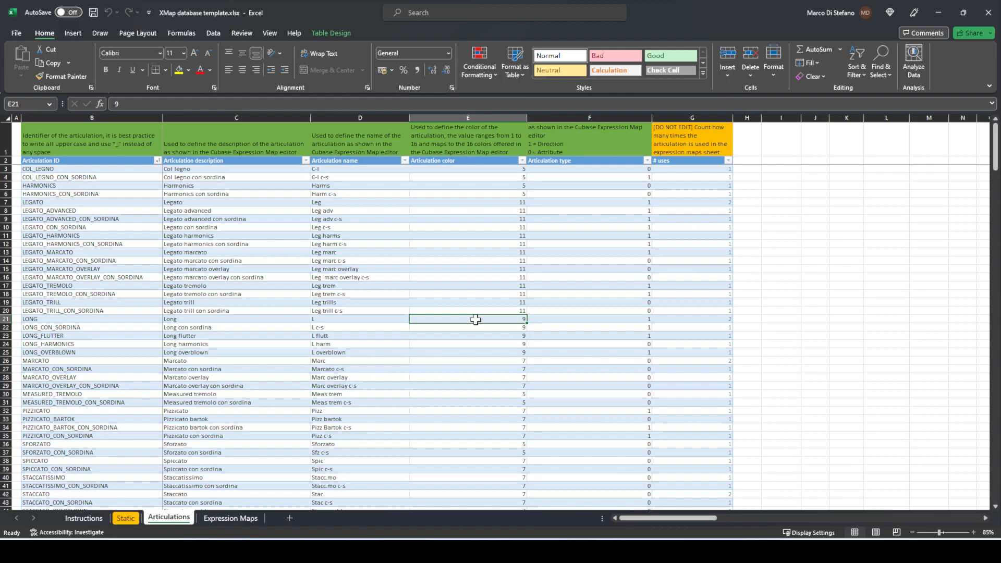
click(614, 318)
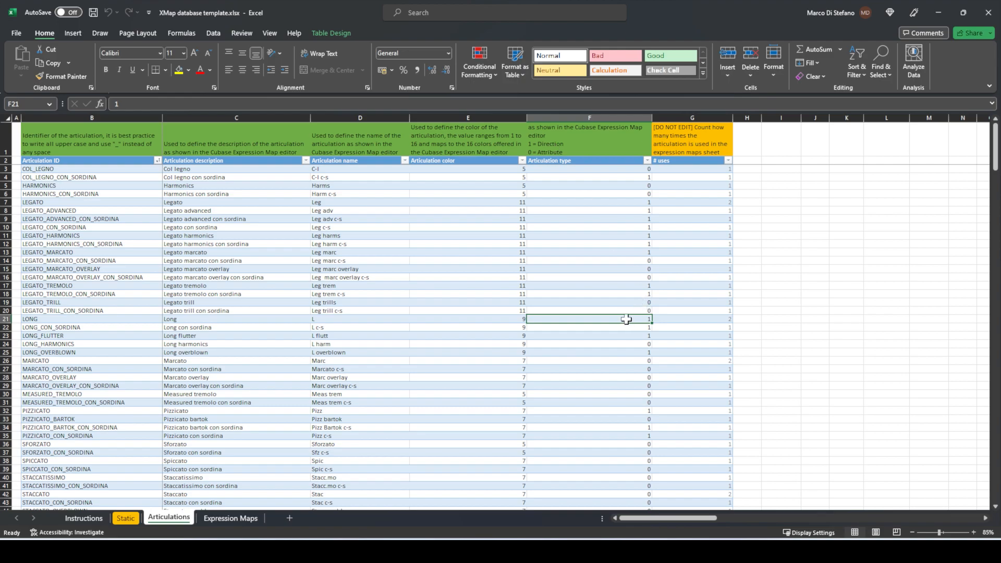
click(260, 279)
drag(85, 169, 94, 399)
- Scroll down the articulation list, highlighting the column B IDs further down
scroll(94, 397, down, 6)
scroll(94, 397, up, 6)
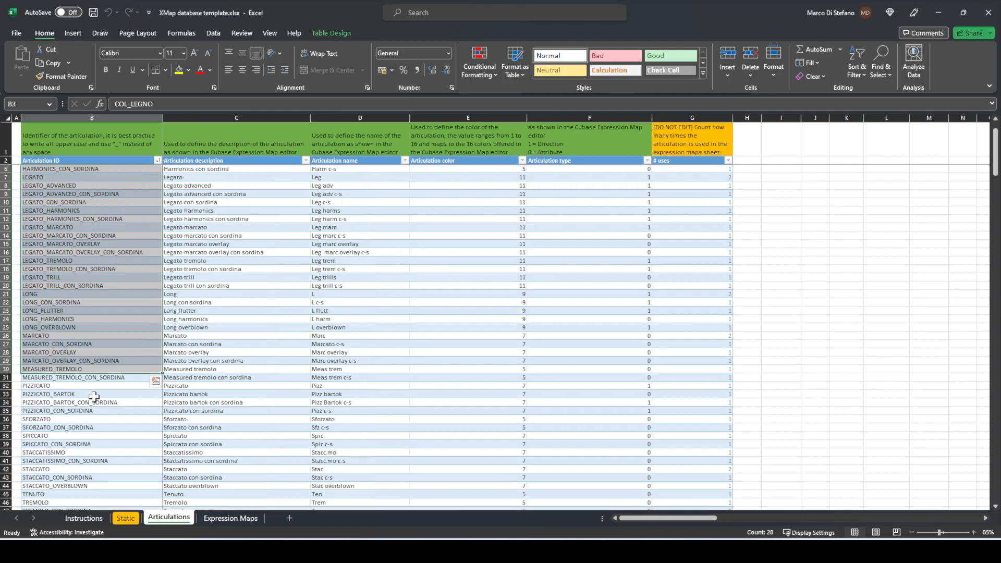
scroll(90, 196, down, 3)
scroll(89, 196, up, 3)
drag(85, 170, 76, 493)
scroll(95, 418, down, 2)
scroll(95, 419, down, 1)
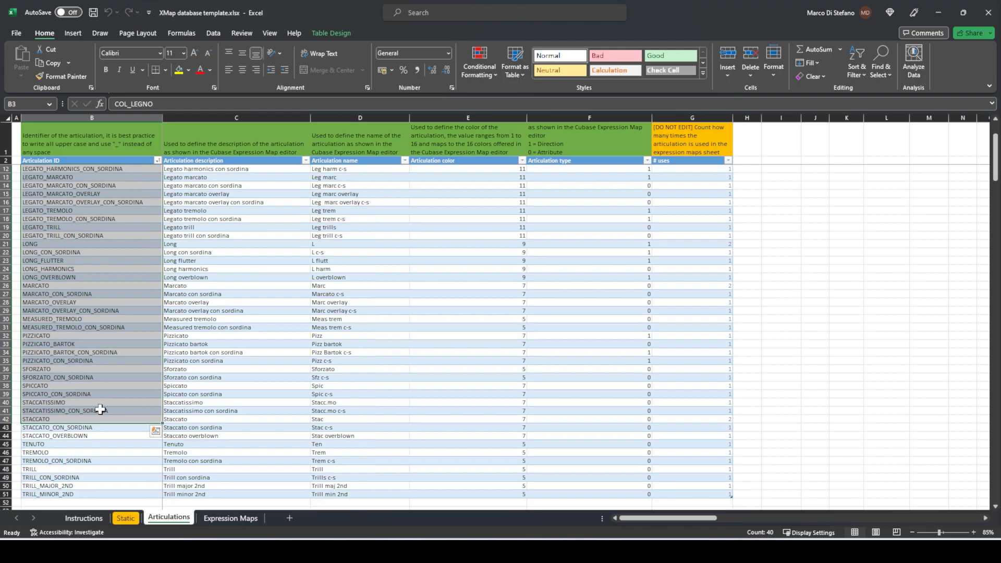
- Check the Staccato con sordina description and Legato colour and type, ending on Expression Maps
click(245, 426)
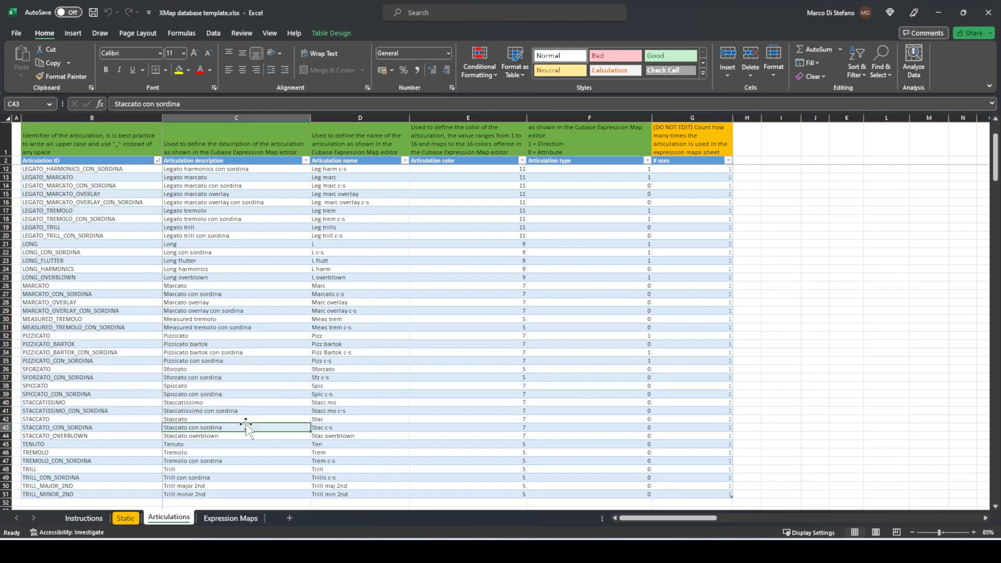
key(alt+Tab)
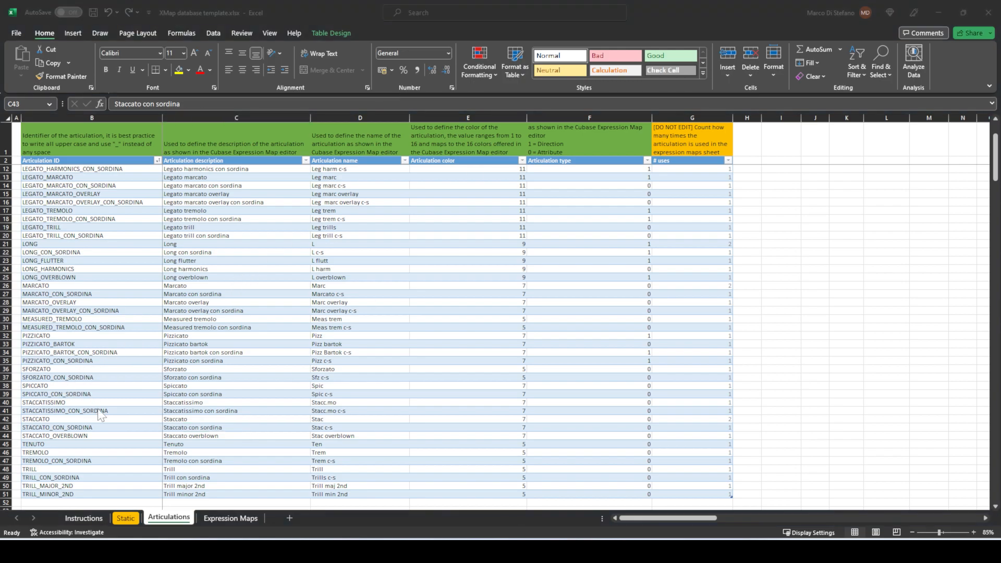
scroll(100, 415, up, 3)
key(alt+Tab)
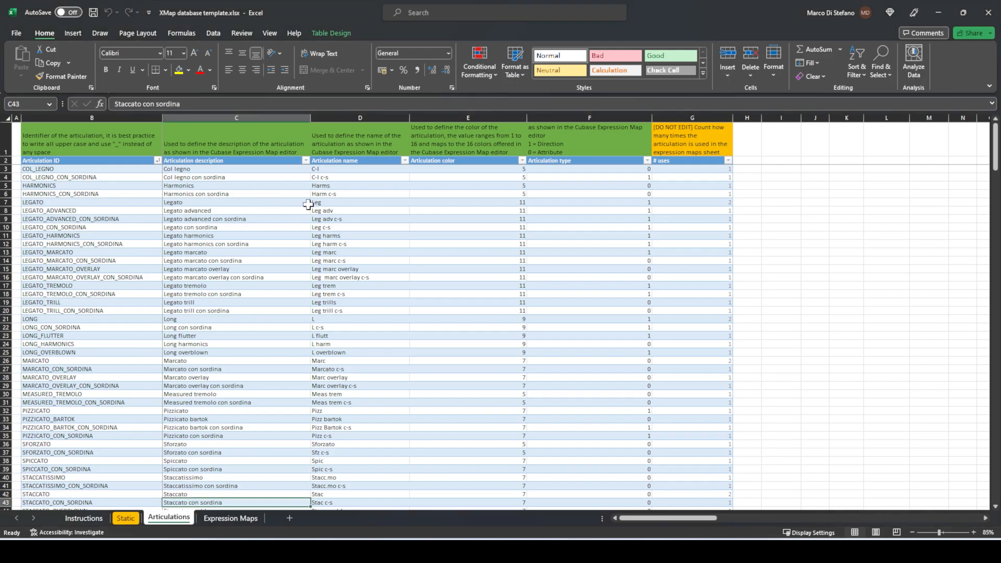
click(514, 204)
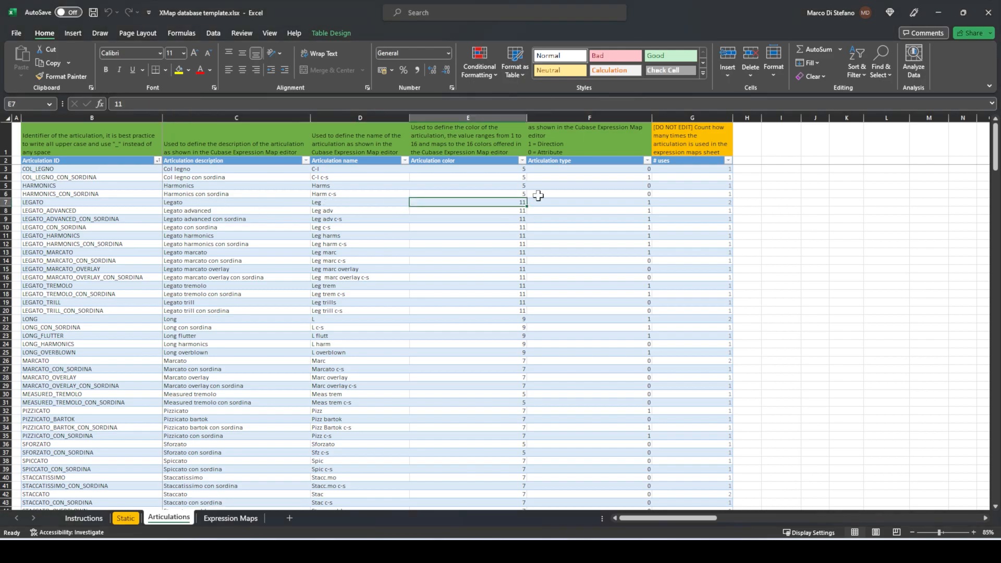
click(612, 201)
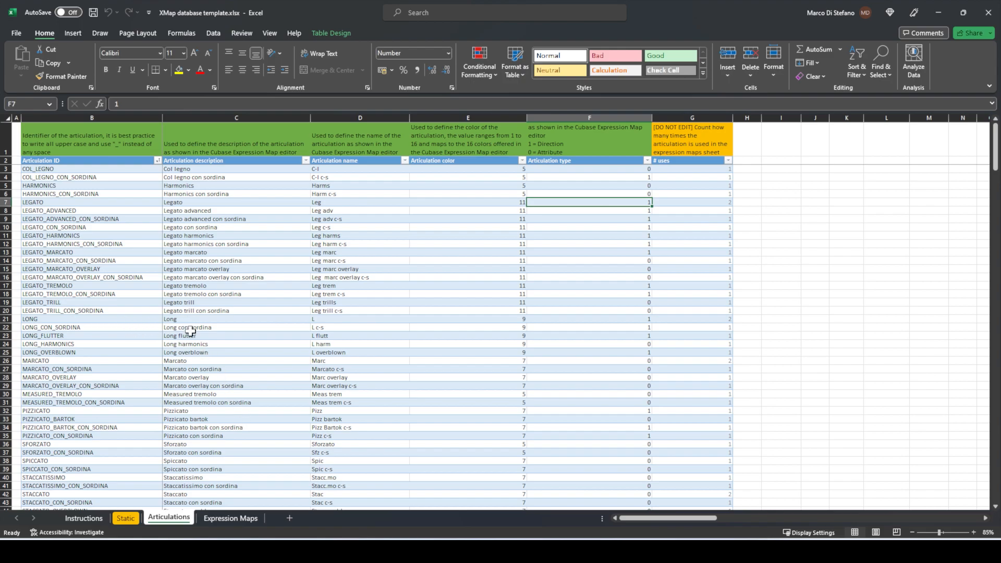
click(226, 519)
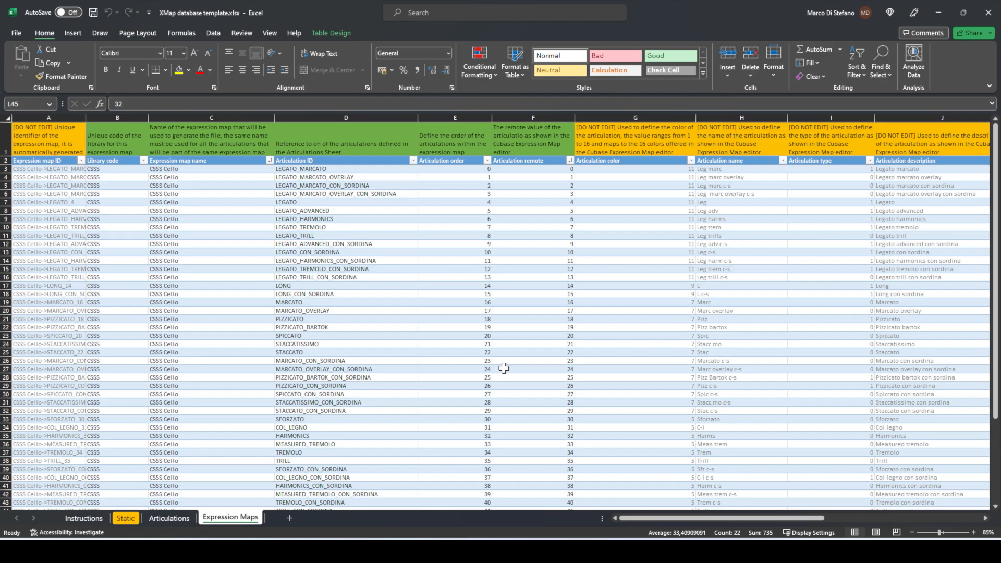
click(125, 171)
drag(125, 171, 105, 327)
click(113, 170)
click(52, 170)
drag(207, 169, 180, 381)
drag(302, 170, 407, 404)
click(477, 172)
drag(533, 166, 529, 435)
click(531, 219)
drag(666, 169, 656, 437)
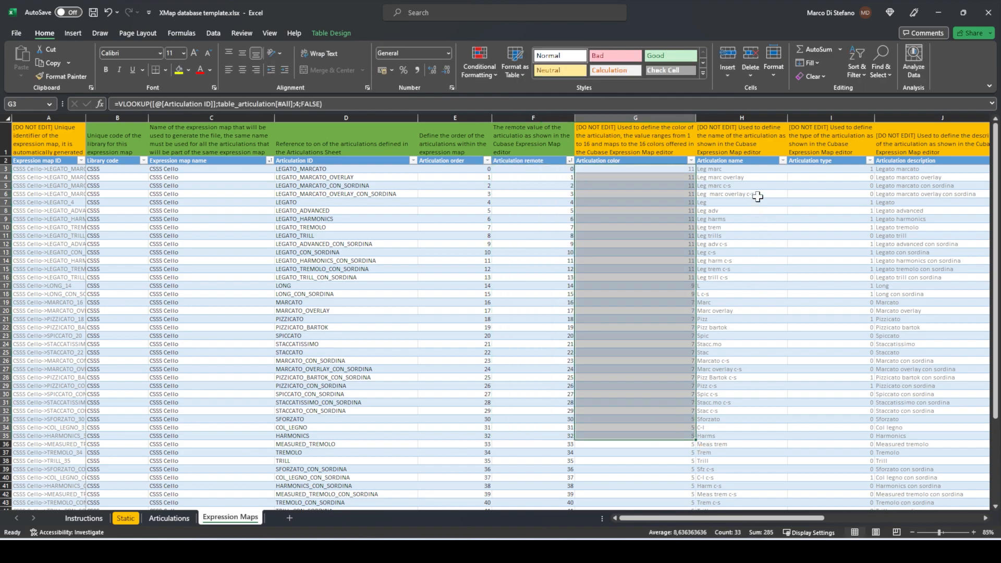
click(754, 186)
drag(747, 517, 727, 521)
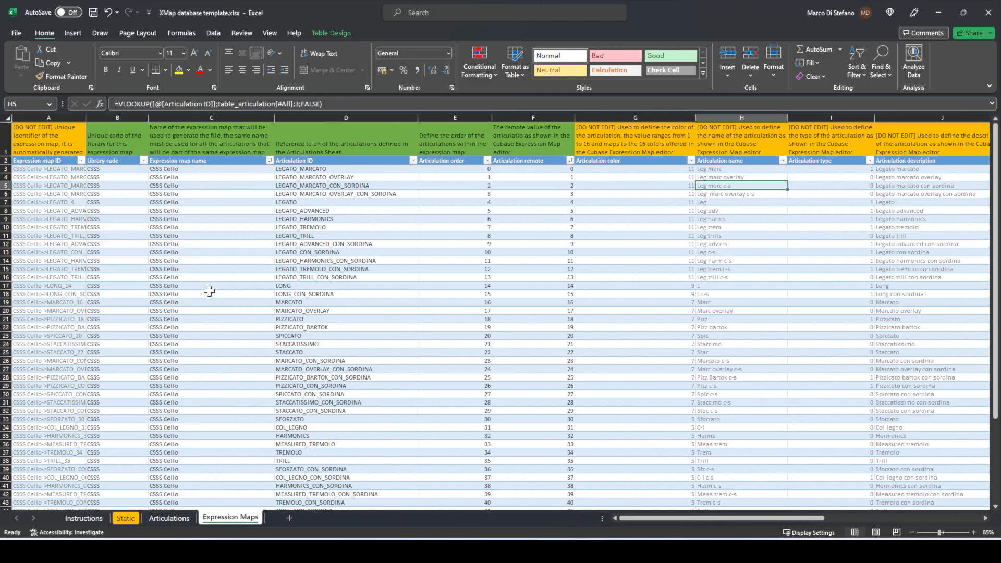
scroll(209, 291, down, 10)
scroll(209, 291, up, 10)
- Minimize Excel and select XMap.jar, then README.TXT, in the XMap 1.0.0 folder
click(938, 12)
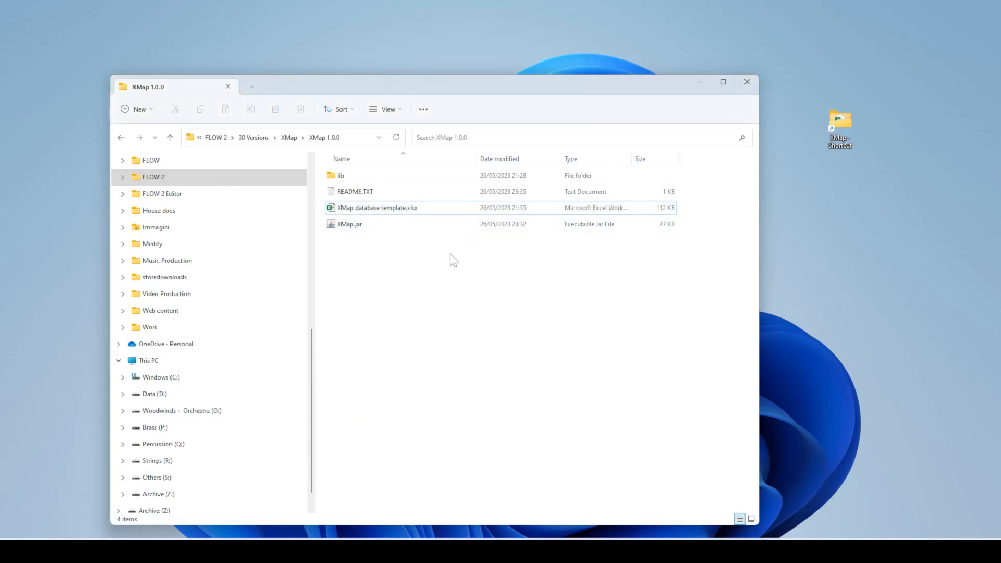
click(343, 225)
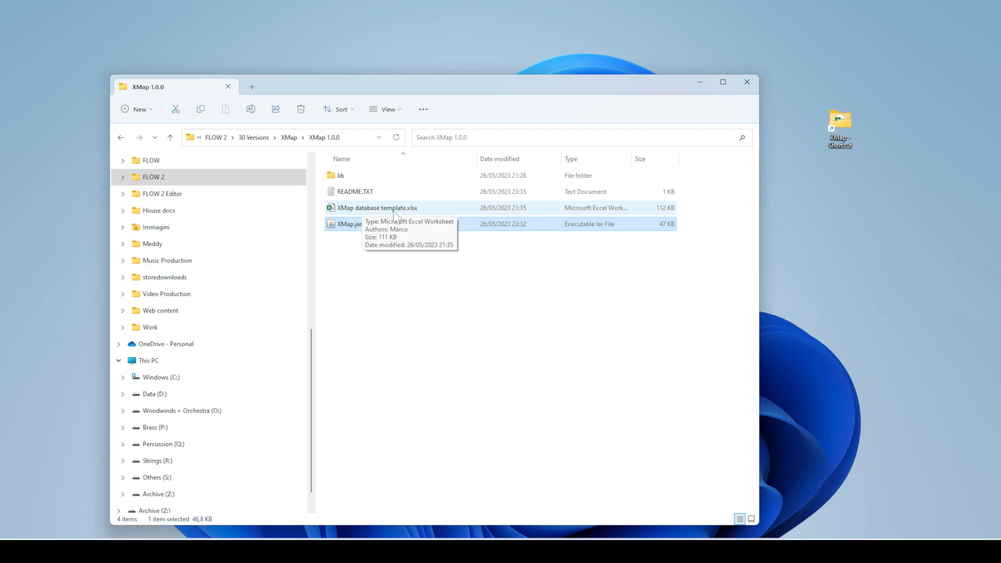
click(557, 283)
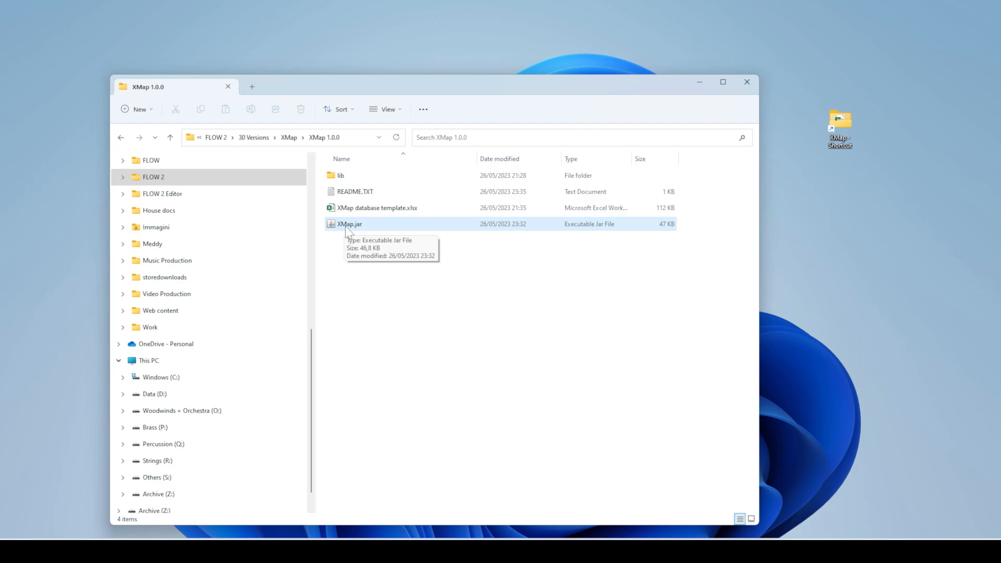
click(367, 192)
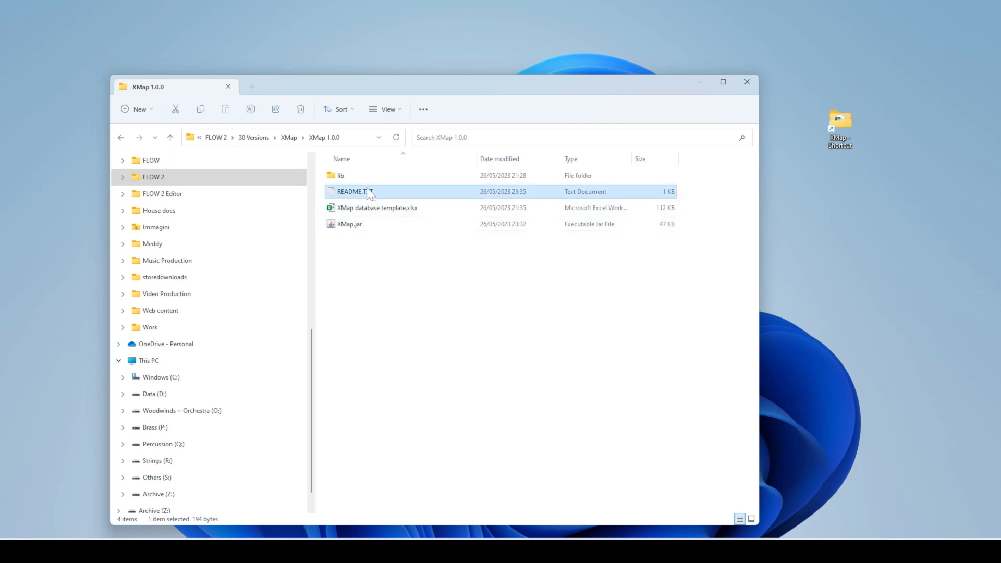
- Read README.TXT in Notepad, select its Java download URL, and close it
double_click(366, 189)
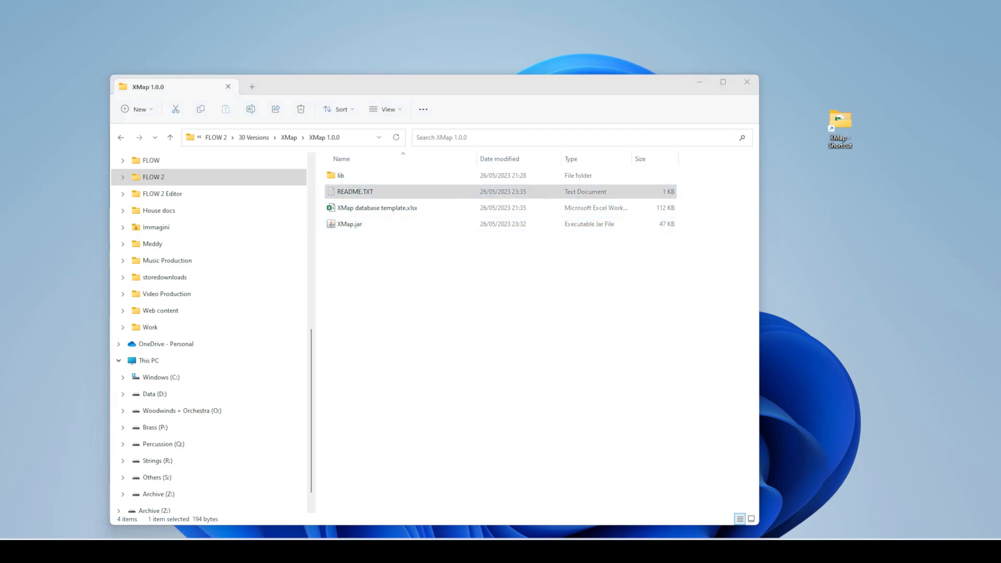
click(235, 205)
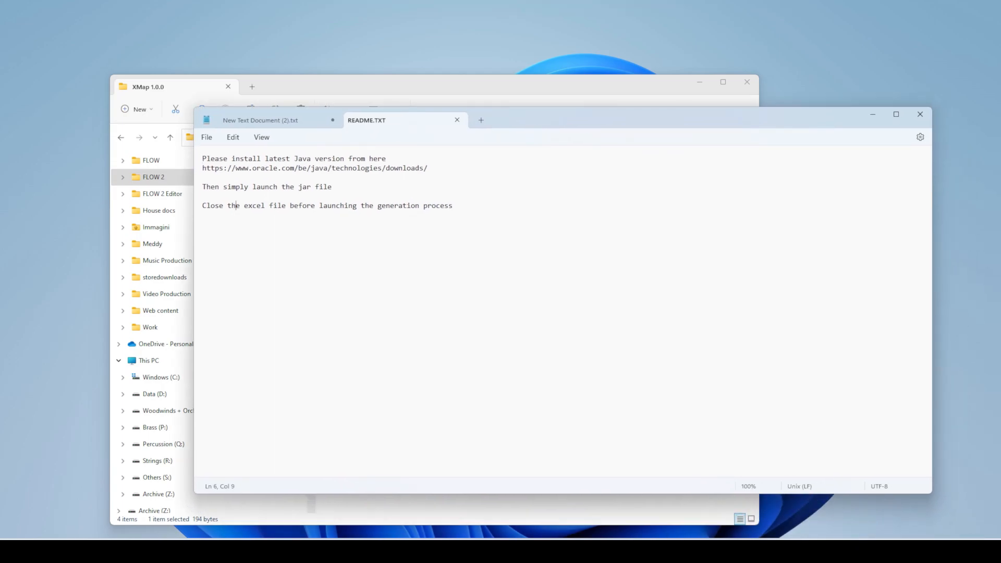
drag(203, 168, 428, 168)
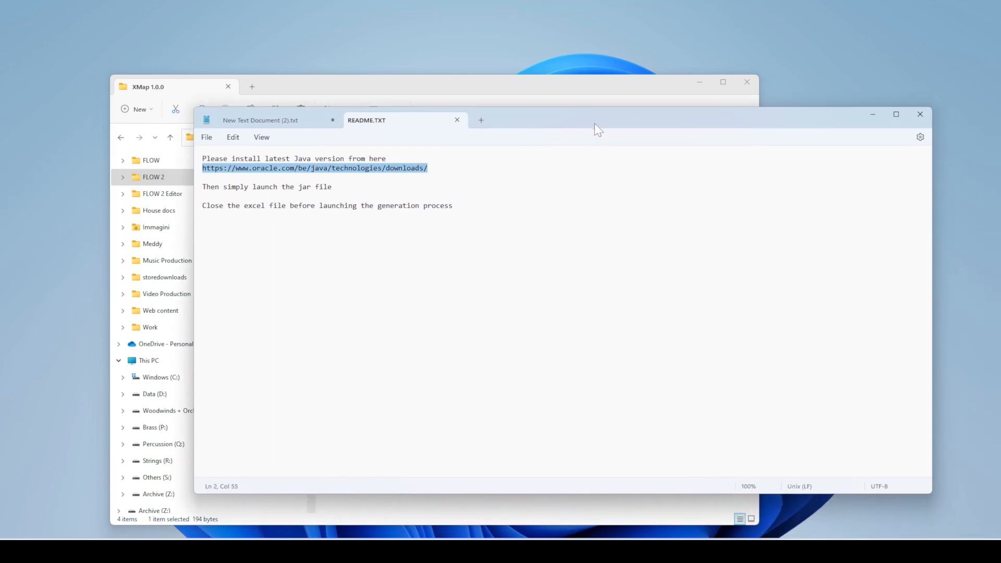
click(873, 114)
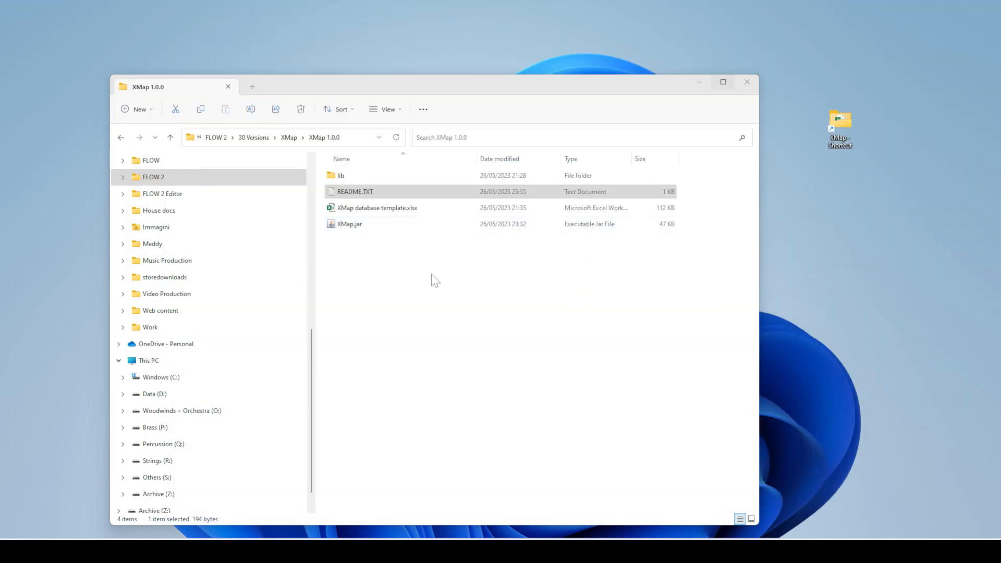
- Launch XMap.jar and shift the XMap window slightly left and up
double_click(383, 223)
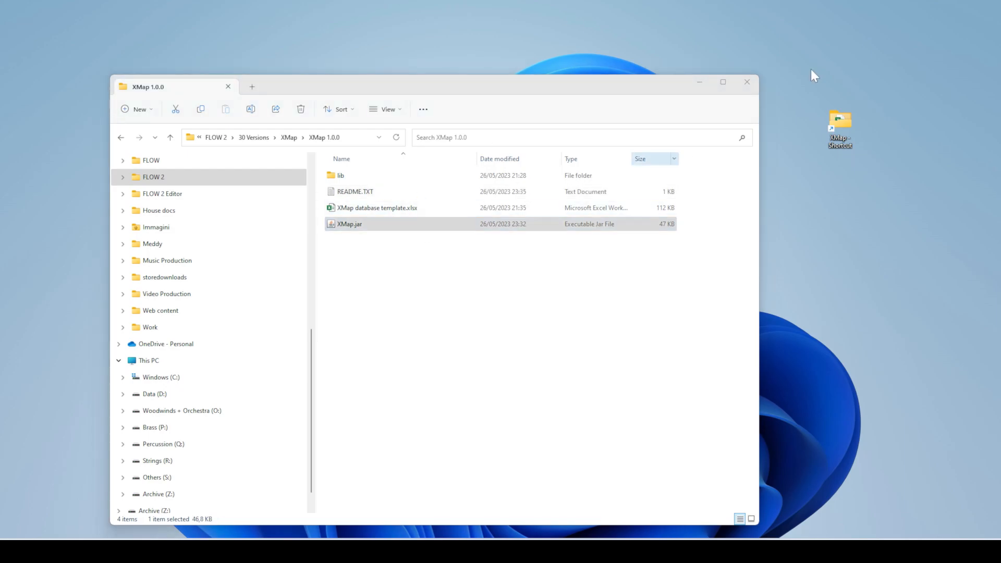
drag(523, 124, 498, 120)
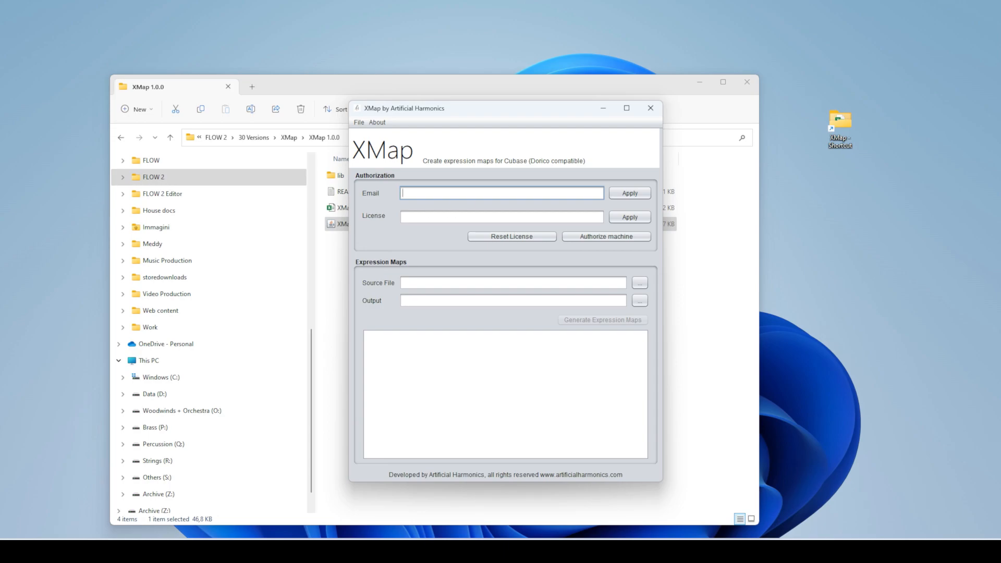
- Enter the account e-mail address in the Email field and apply it
click(430, 215)
click(430, 193)
click(429, 217)
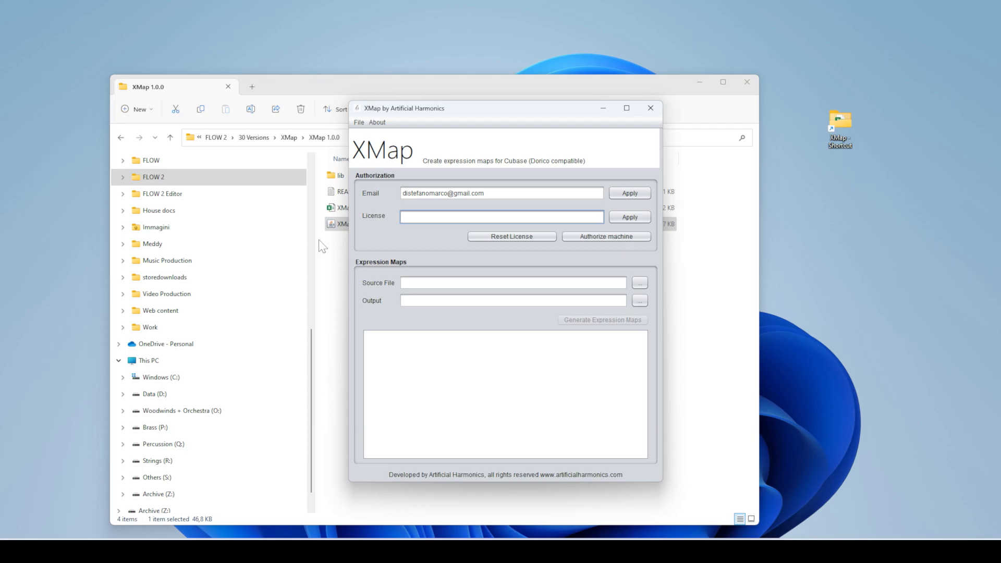
click(628, 193)
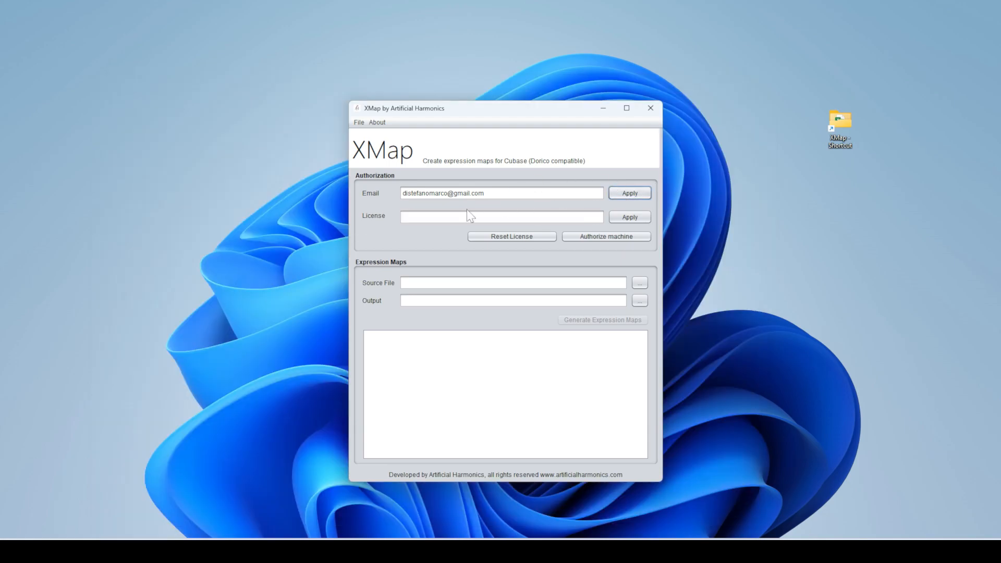
- Paste the licence key into the License field, apply it, and check both entries
click(467, 216)
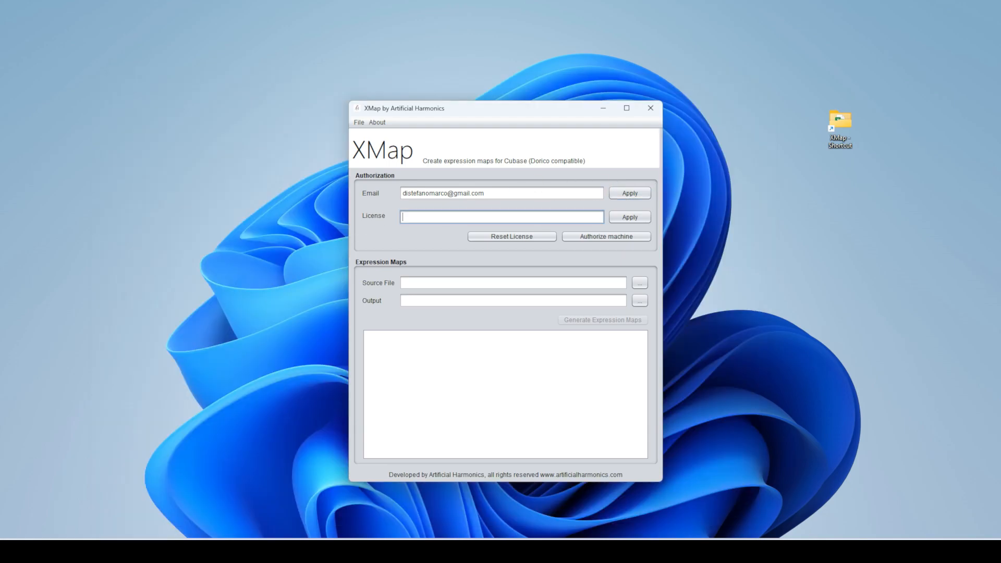
key(ctrl+v)
drag(539, 217, 380, 220)
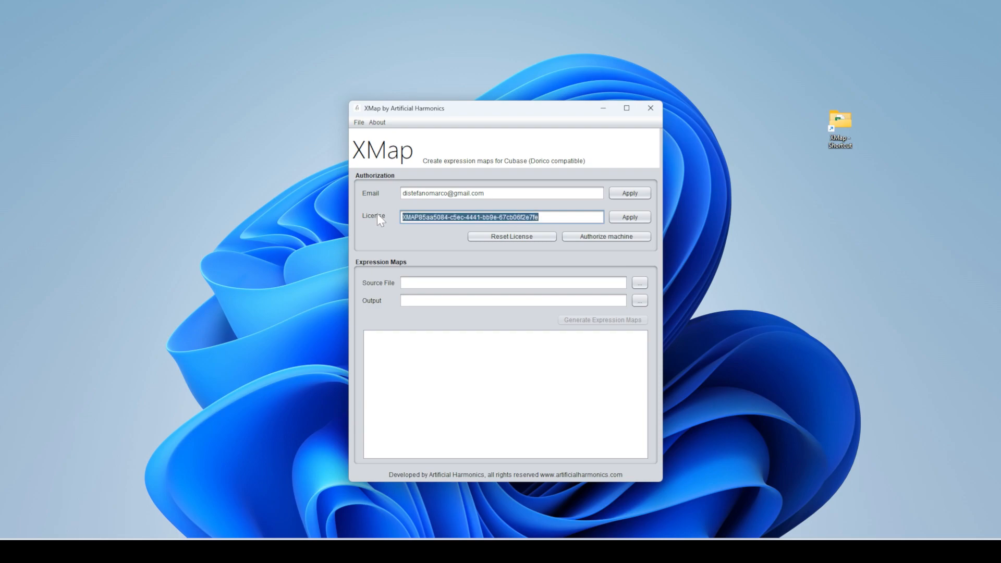
click(628, 217)
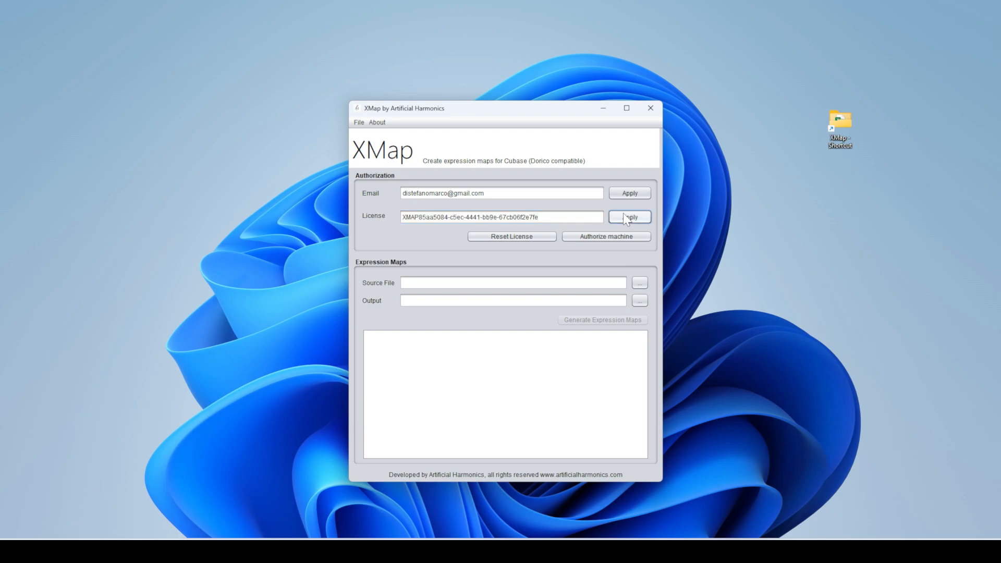
drag(540, 217, 400, 216)
drag(486, 194, 401, 194)
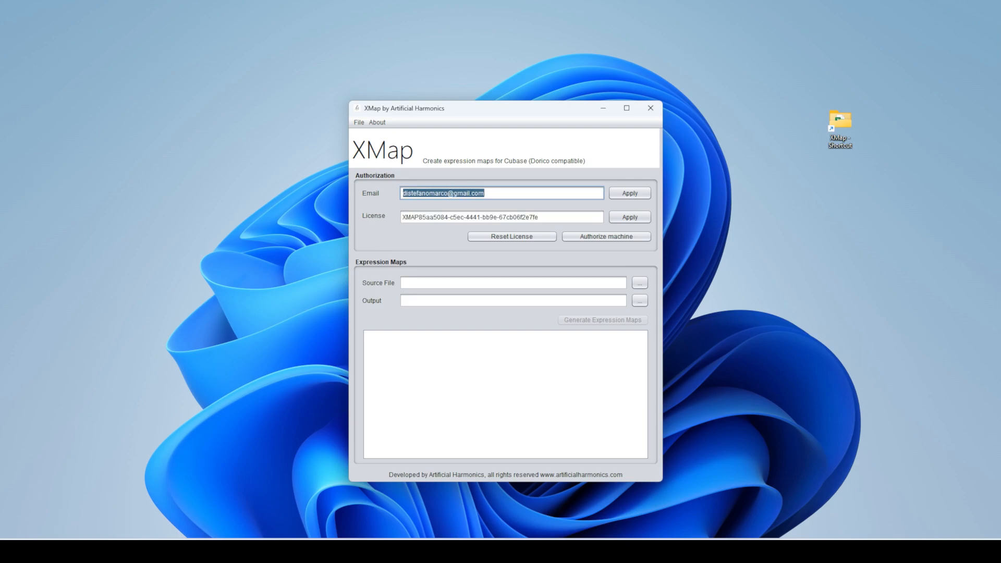
drag(540, 216, 402, 217)
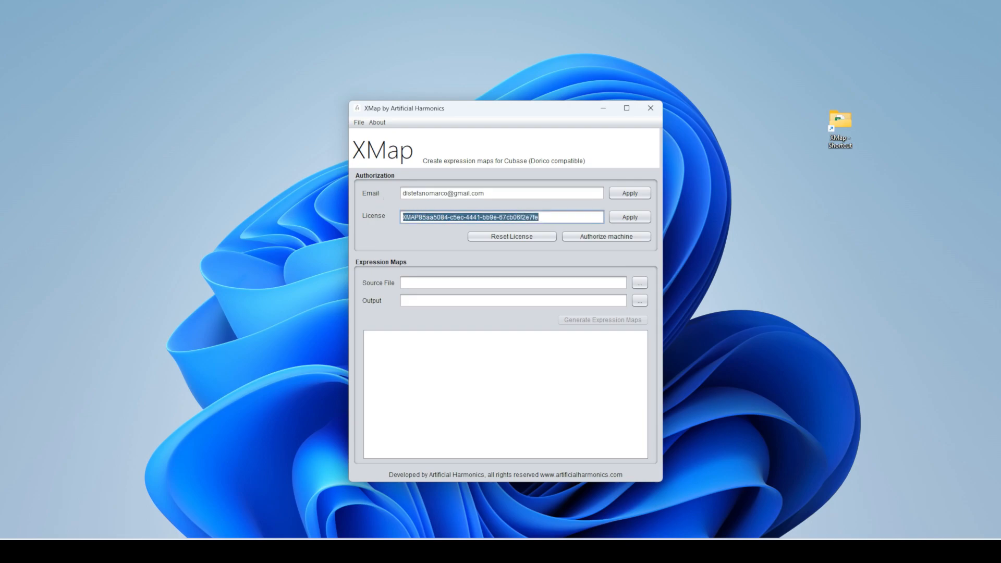
drag(486, 193, 402, 194)
drag(540, 217, 402, 217)
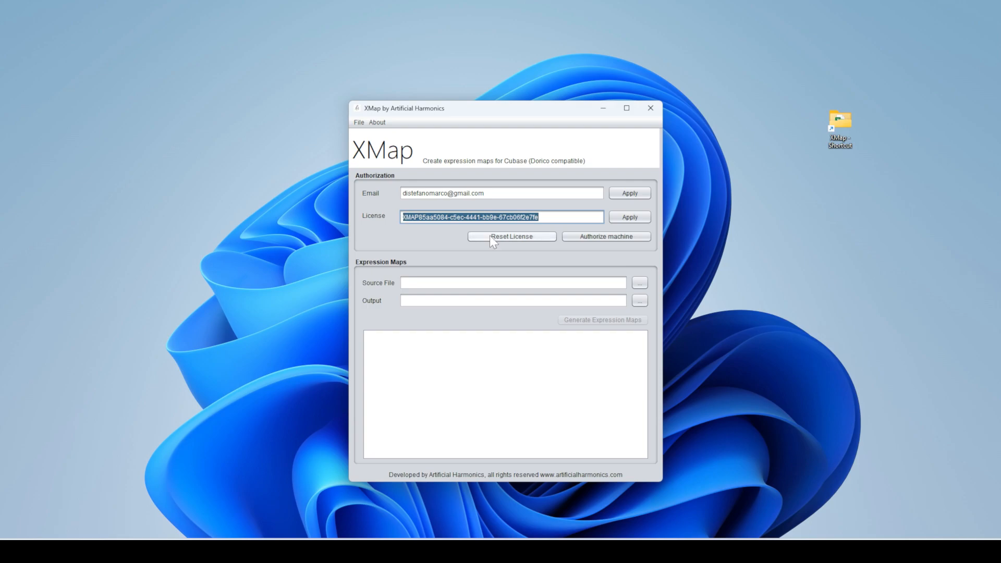
- Reset the licence, confirm 'License reset done', and authorise this machine
click(518, 239)
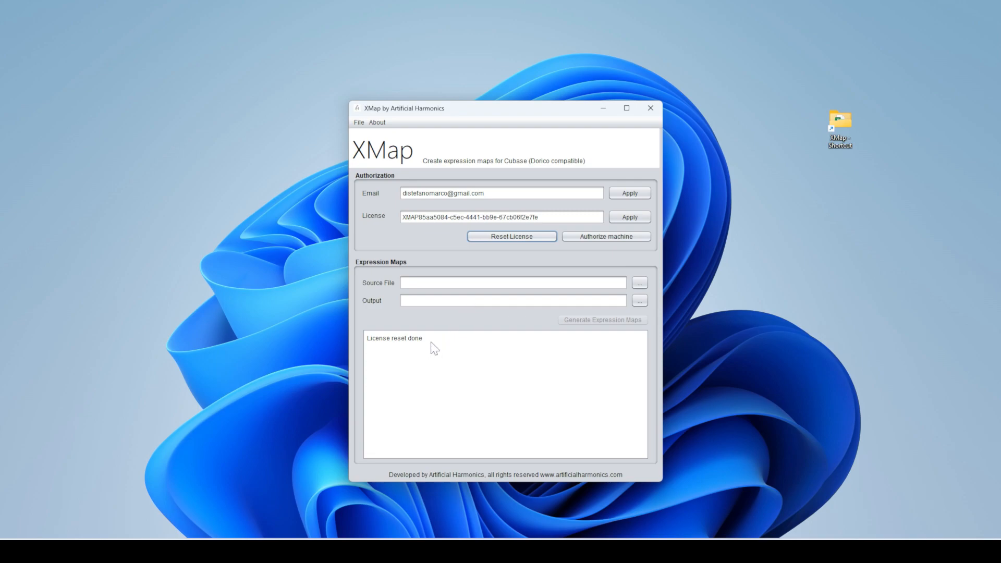
triple_click(383, 340)
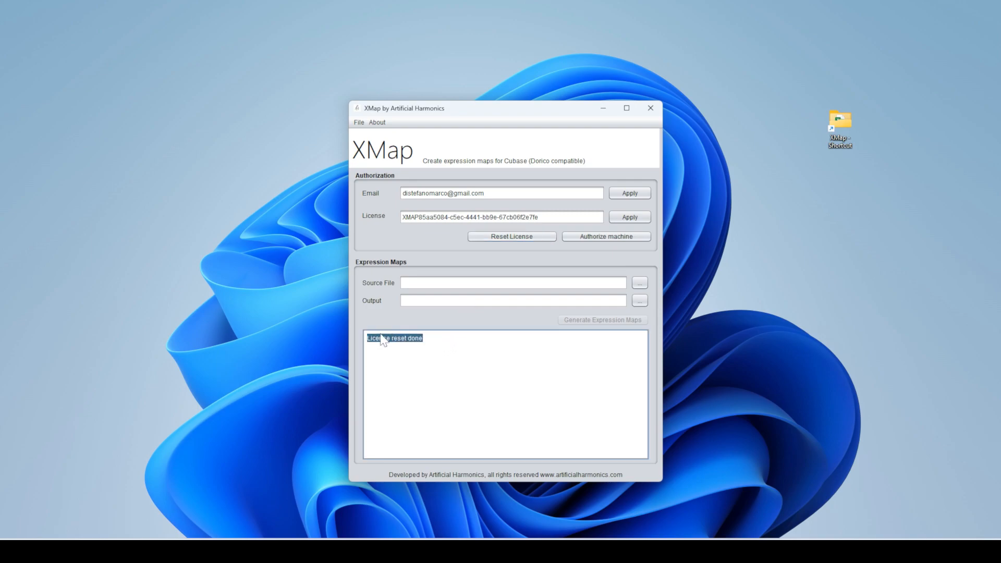
click(606, 236)
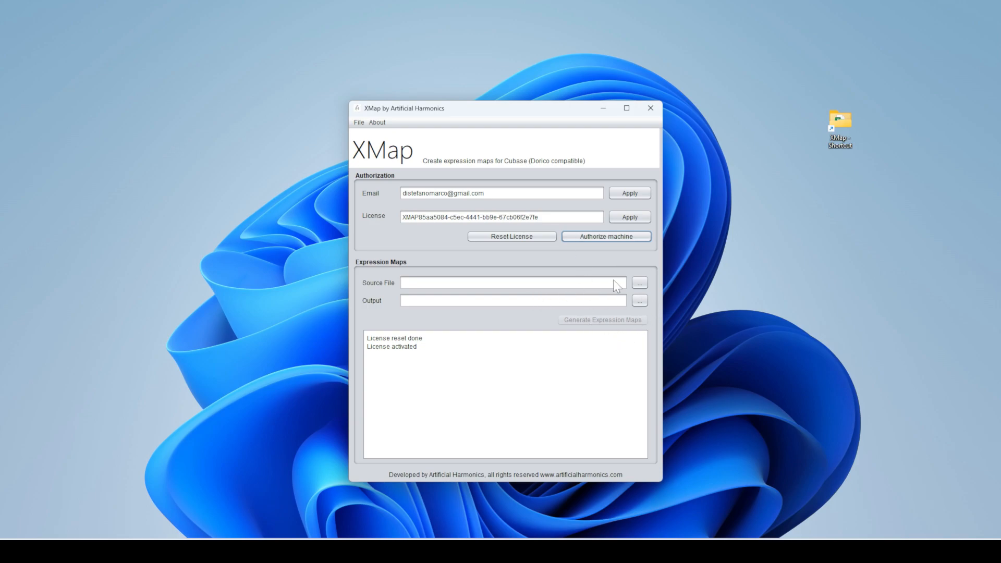
- Set the source file to XMap database with content.xlsx from the XMap folder
click(524, 286)
click(644, 283)
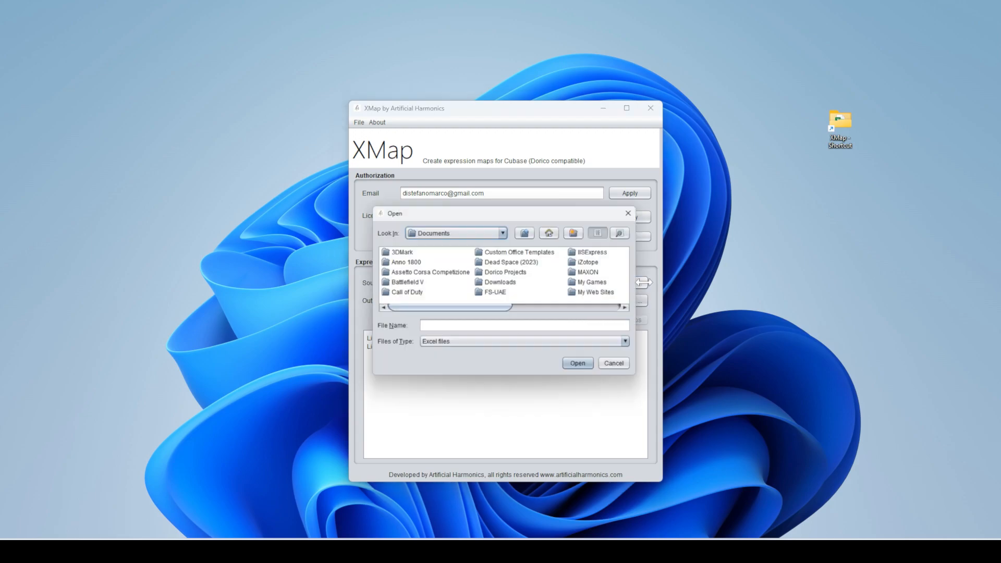
click(527, 232)
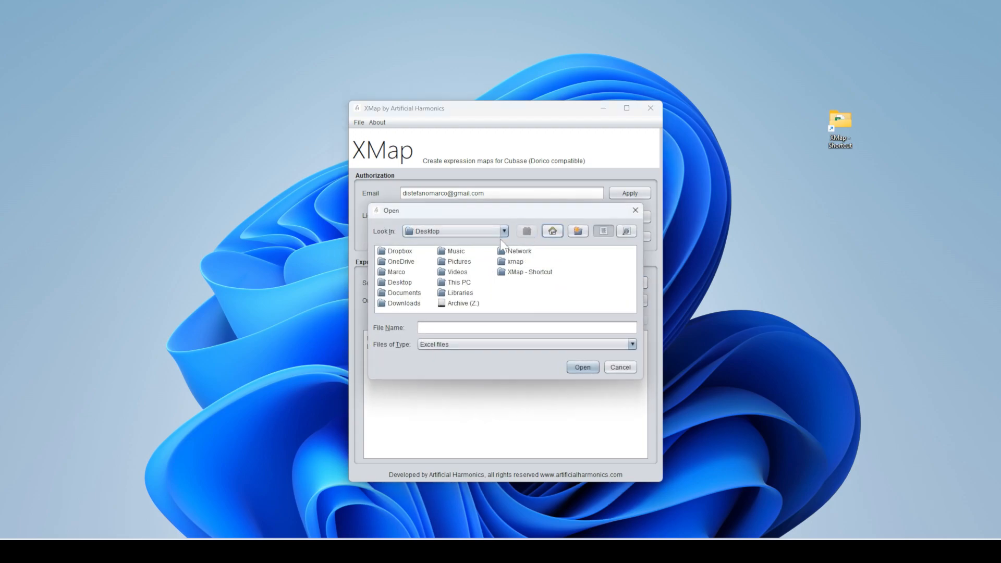
click(503, 231)
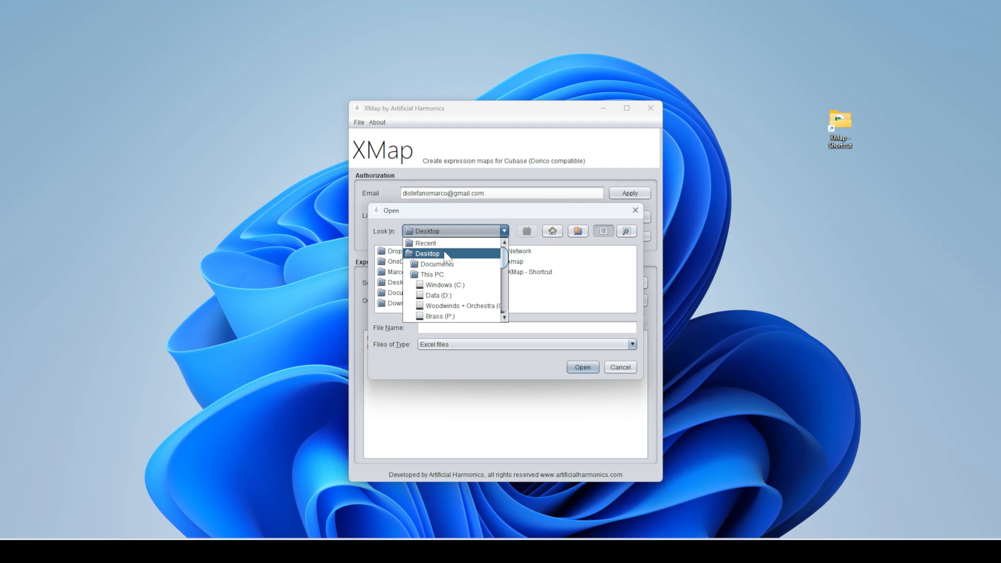
click(446, 254)
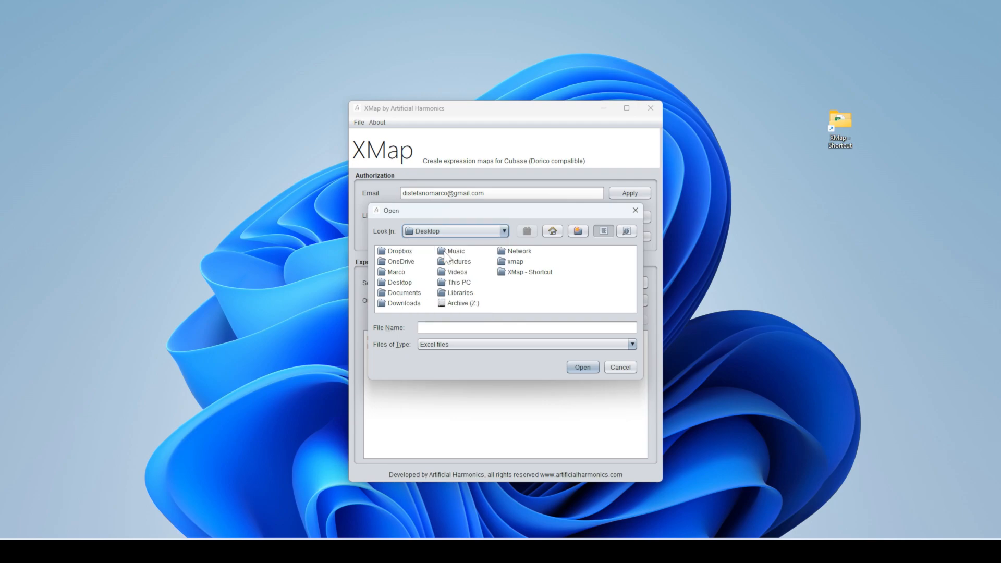
double_click(524, 271)
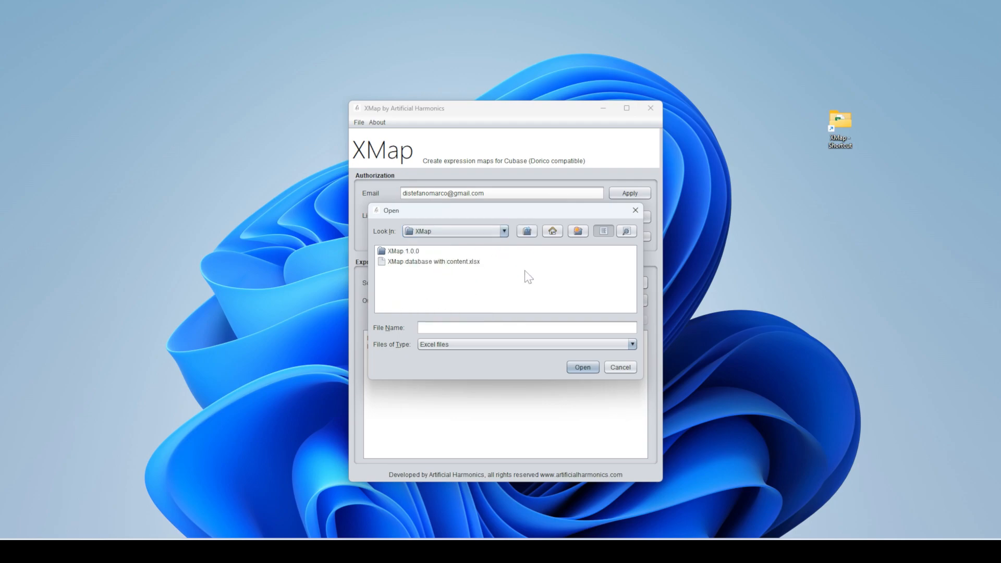
double_click(414, 253)
click(526, 231)
click(470, 264)
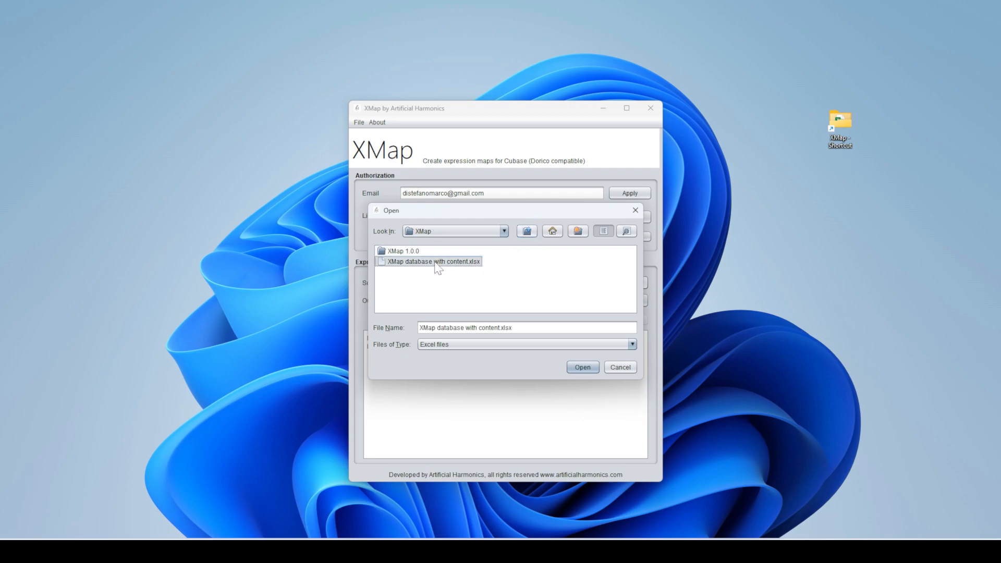
click(583, 368)
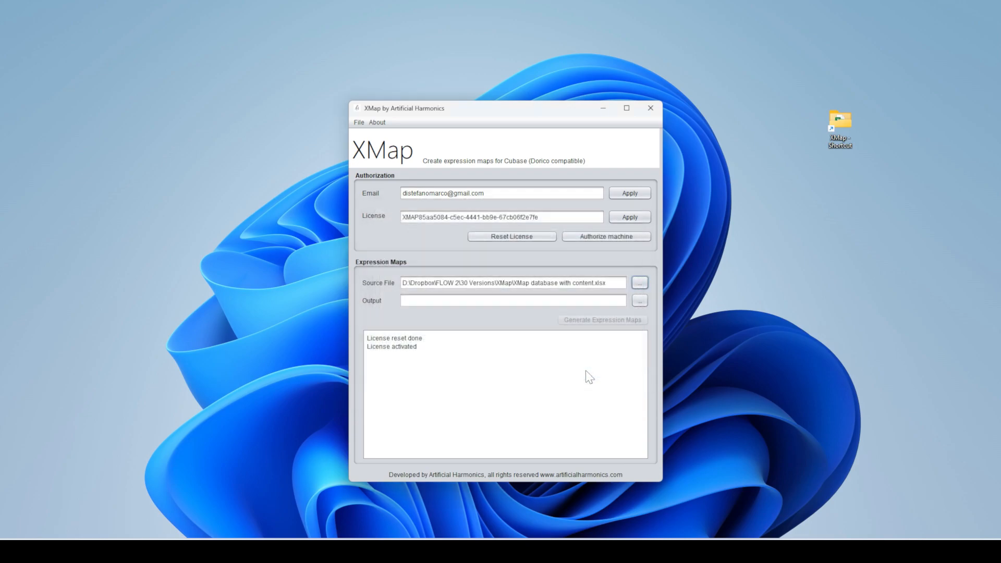
- Create a new 'xmap demo' folder on the Desktop and set it as the output location
click(640, 301)
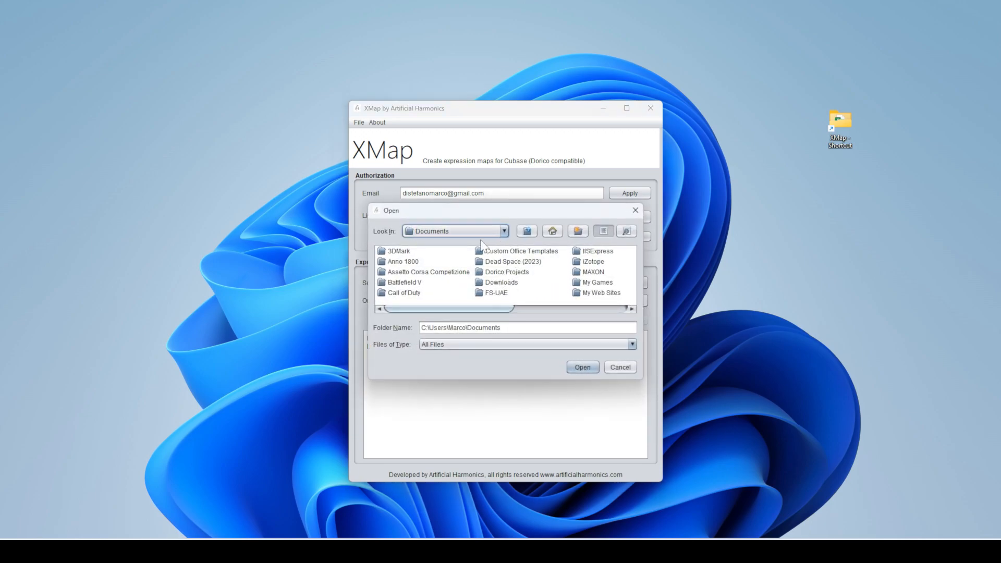
click(494, 233)
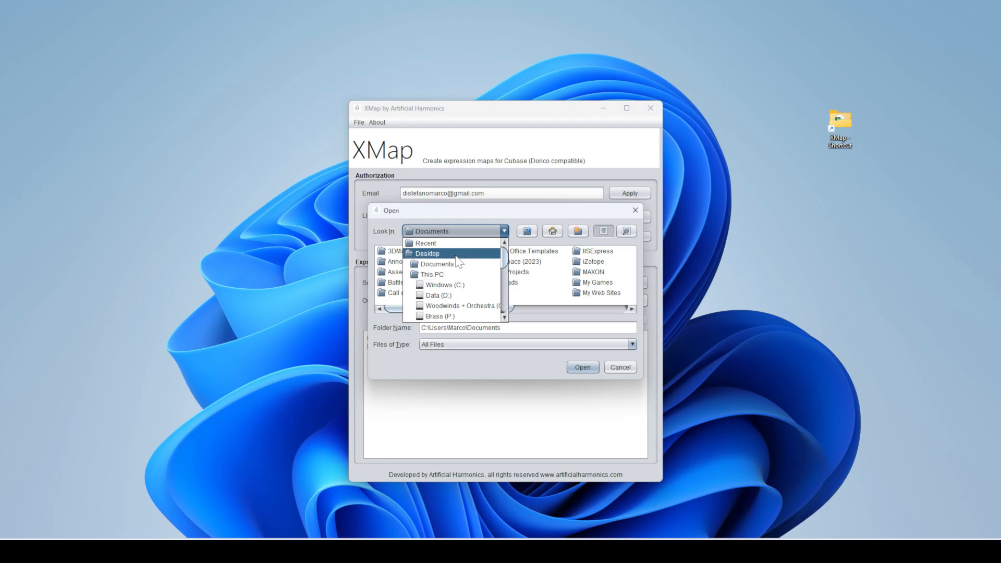
click(457, 254)
click(582, 229)
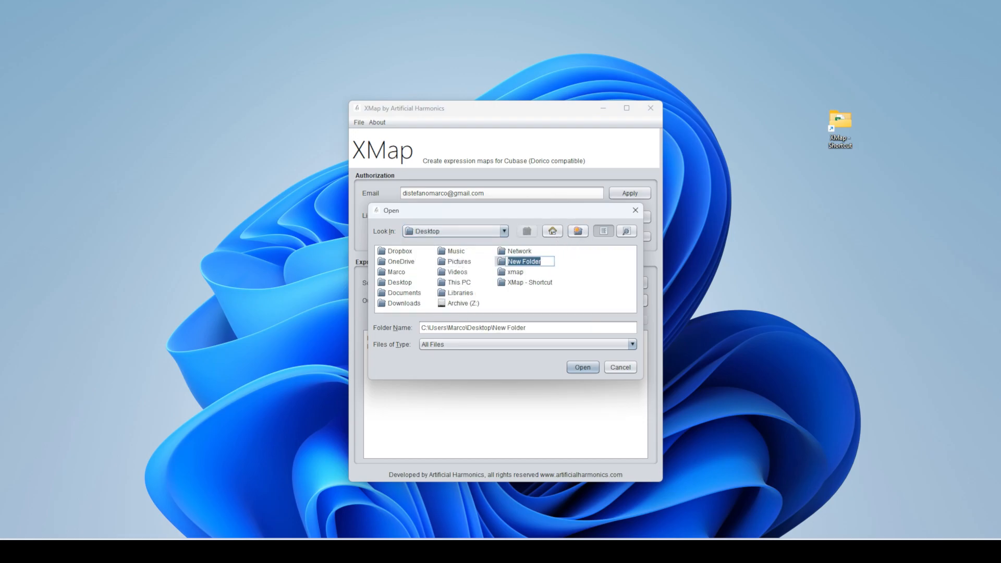
text(xmap demo)
key(Return)
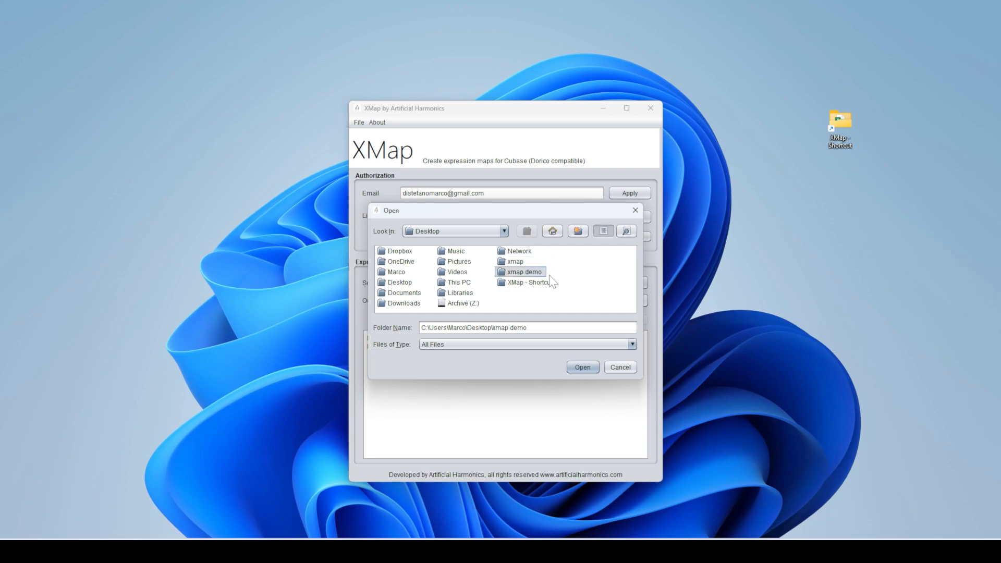
click(578, 362)
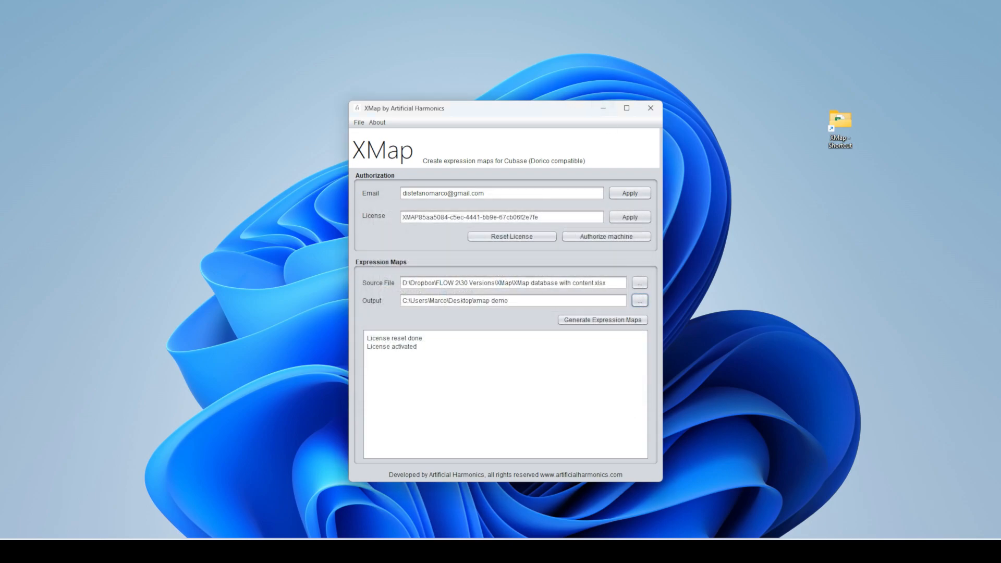
drag(1000, 148, 839, 188)
- Open the xmap demo folder and arrange it beside the XMap window
click(924, 256)
click(597, 374)
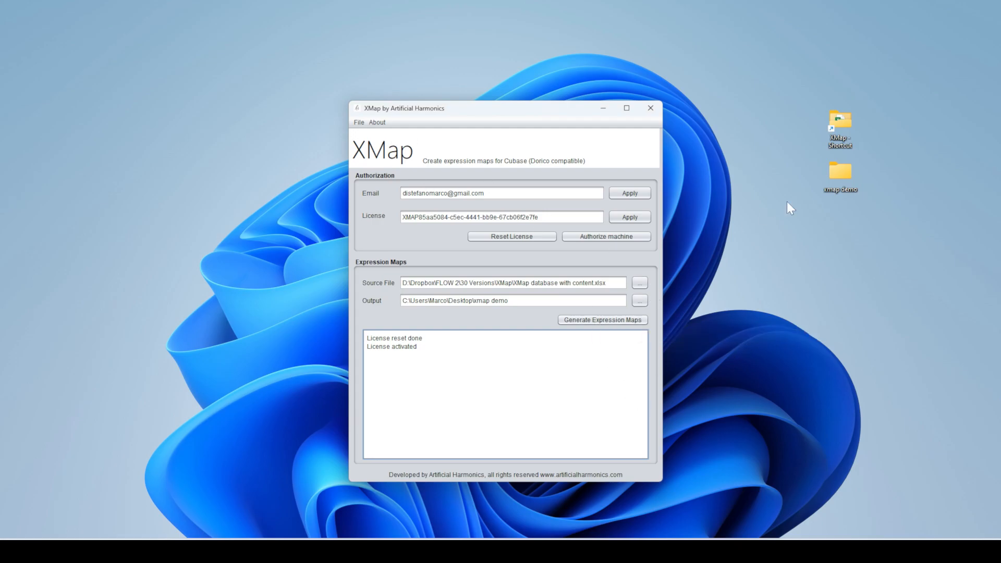
double_click(849, 168)
drag(565, 14, 447, 61)
drag(652, 180, 363, 183)
drag(558, 108, 645, 81)
drag(363, 198, 432, 198)
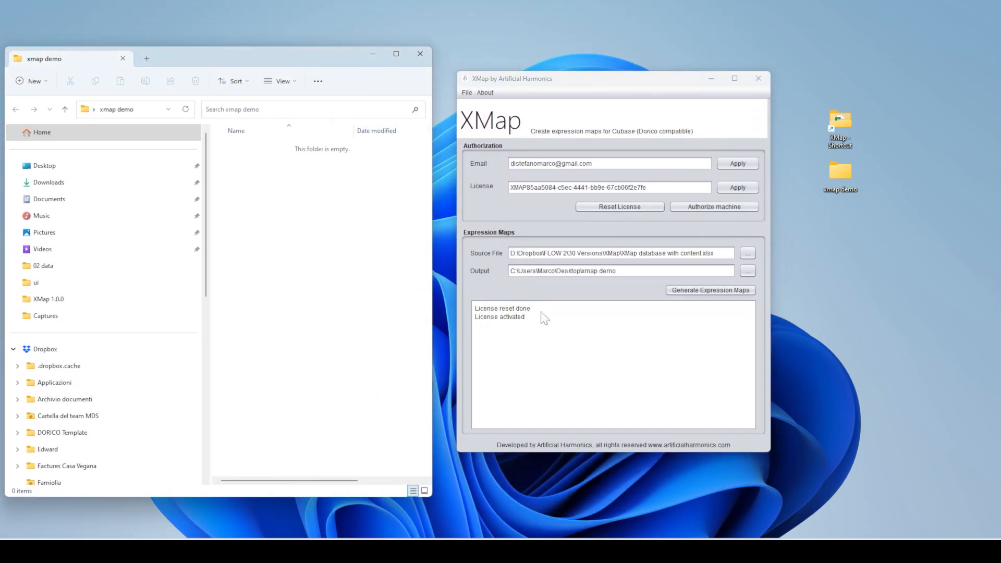
- Generate the expression maps, check the new NSWE folder, then hide Explorer
click(724, 292)
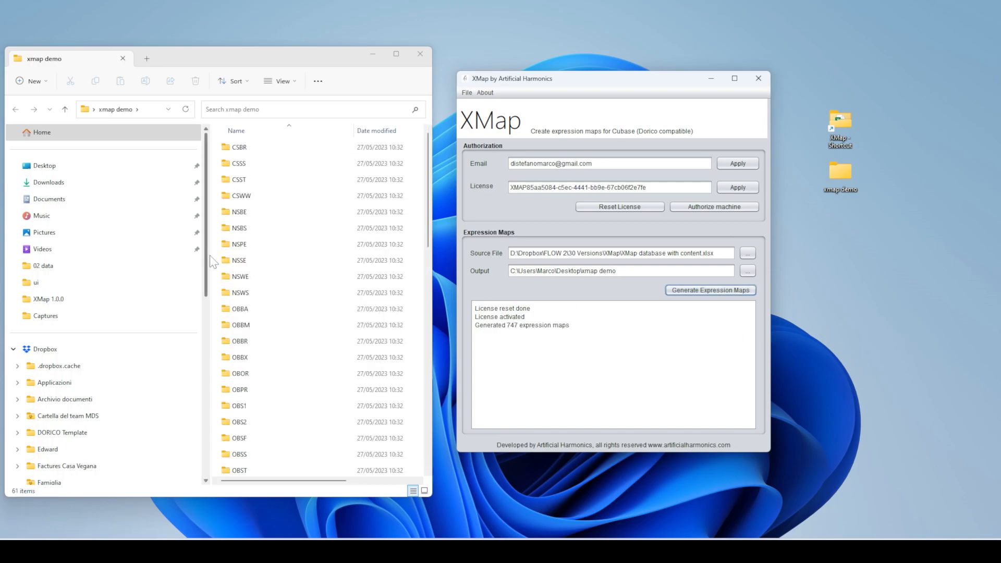
drag(426, 188, 408, 219)
double_click(246, 187)
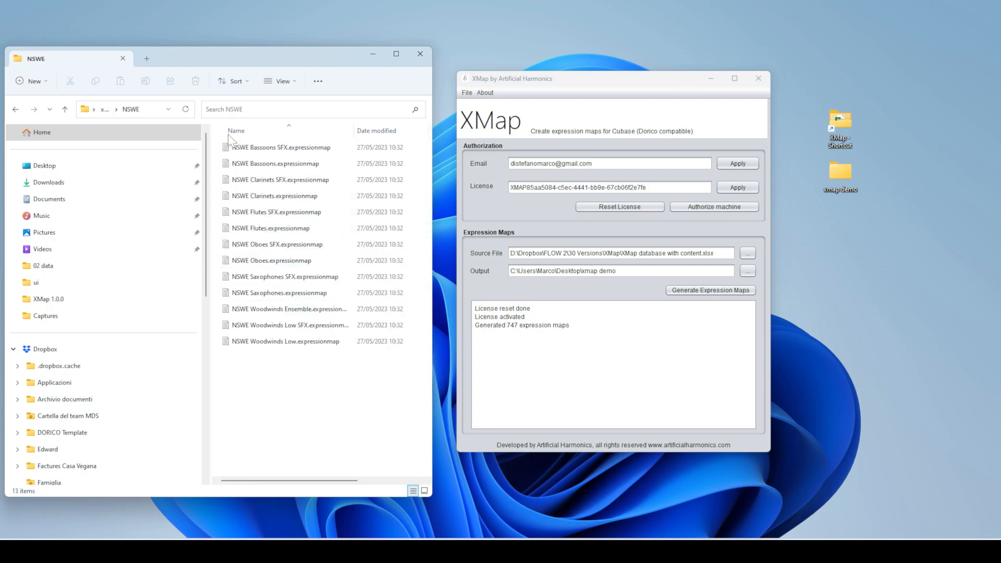
click(377, 53)
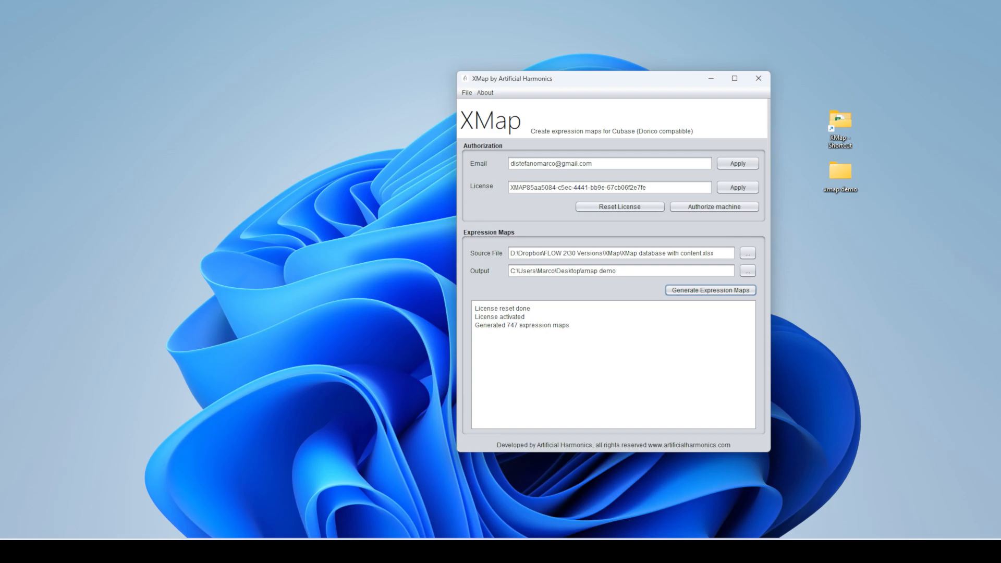
- Load SSOS Viola.expressionmap from Desktop > xmap demo > SSOS into Cubase's Expression Map Setup
click(616, 552)
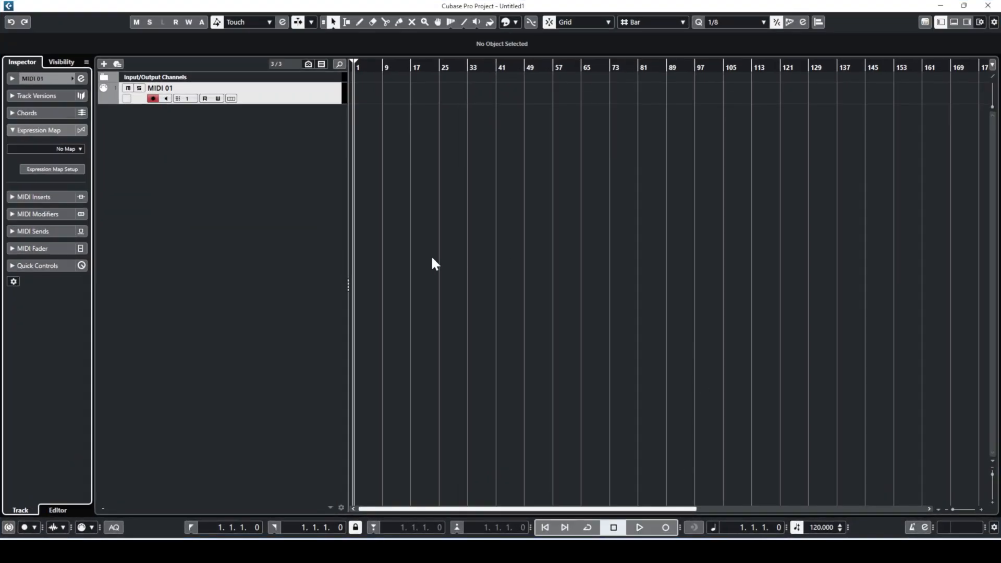
click(73, 169)
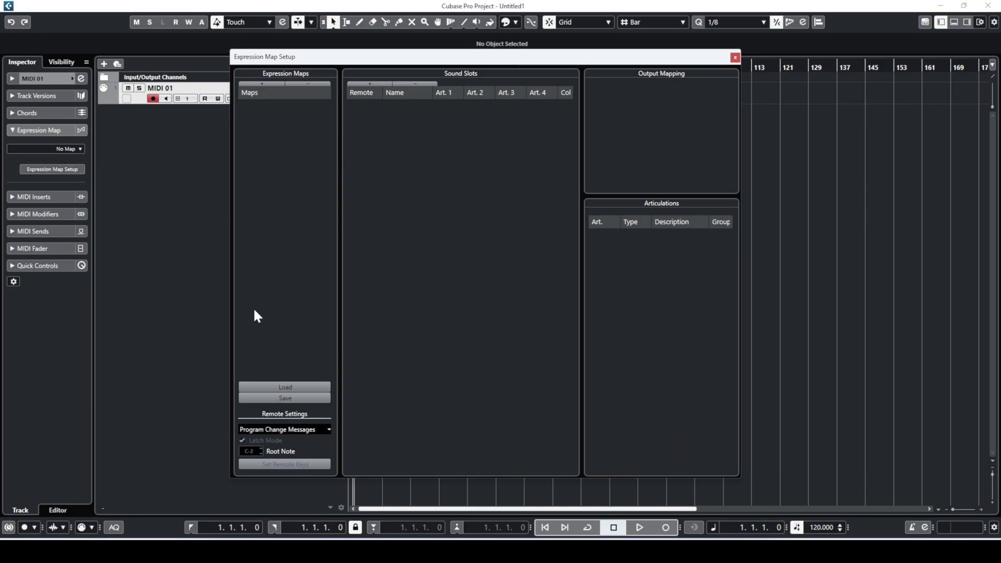
click(286, 387)
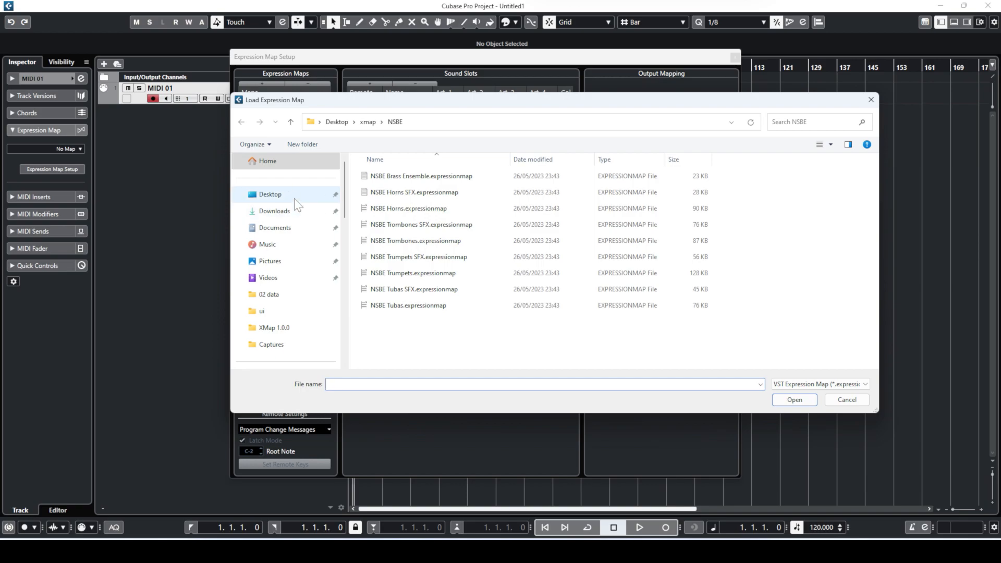
click(295, 199)
double_click(396, 193)
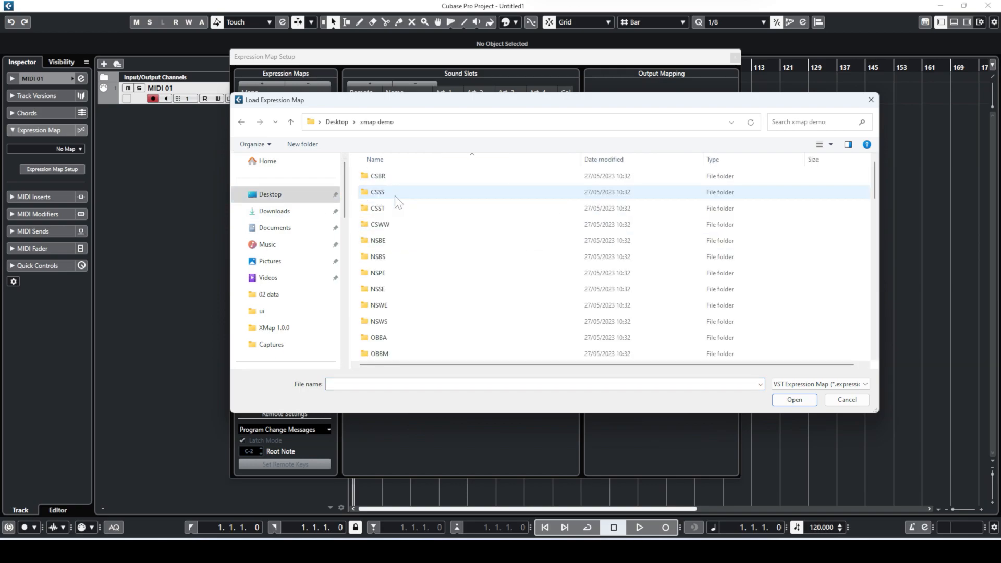
scroll(447, 241, down, 5)
scroll(446, 240, down, 5)
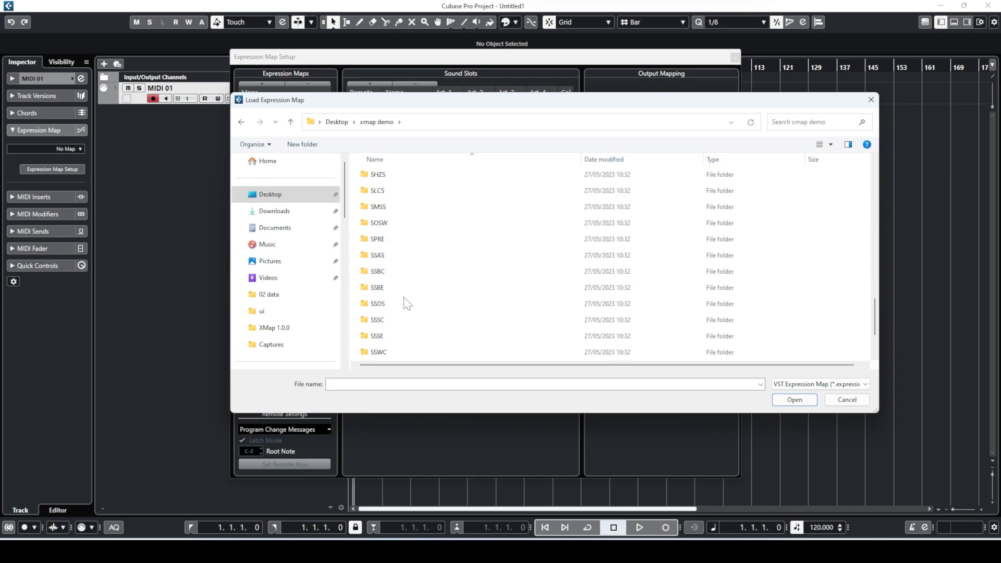
double_click(402, 299)
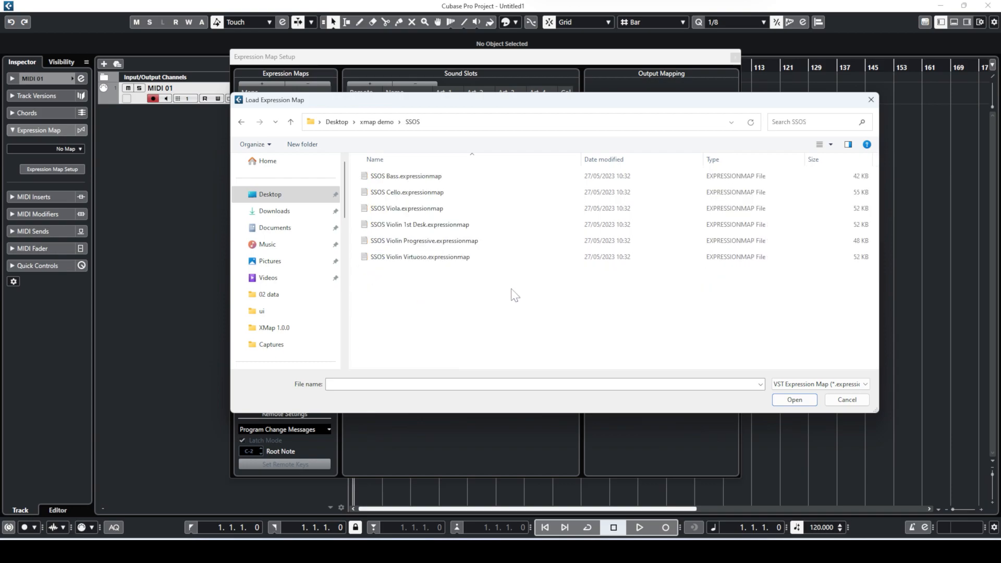
click(406, 175)
click(424, 208)
key(Return)
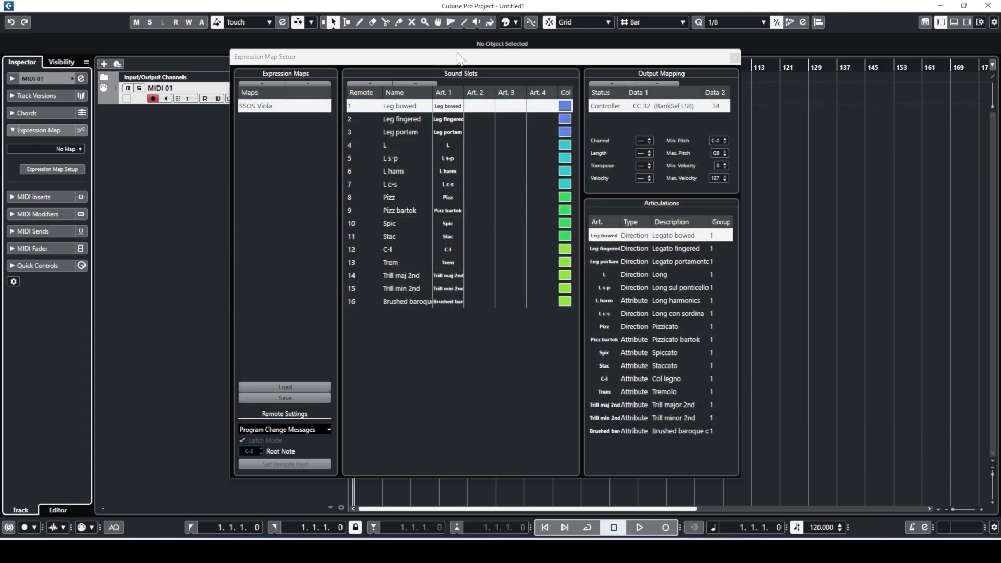
- Load NSBE Brass Ensemble.expressionmap from the xmap demo NSBE folder, then reopen and cancel Load
drag(462, 56, 407, 66)
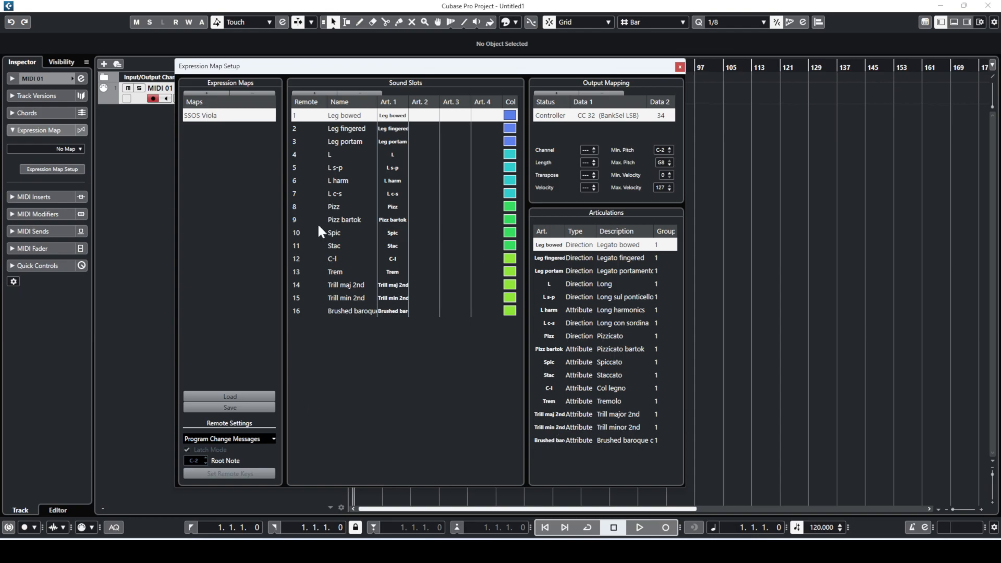
click(229, 396)
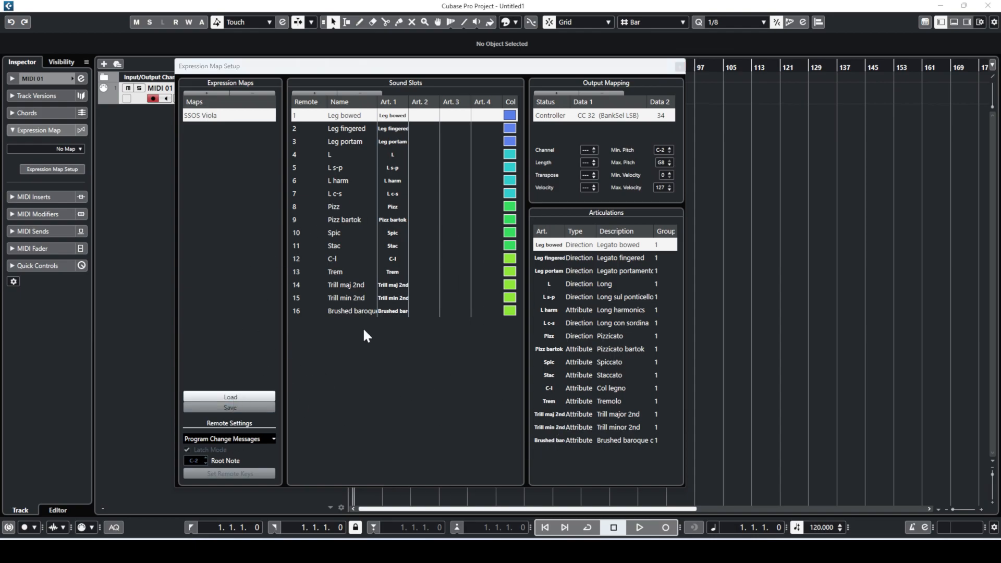
click(172, 81)
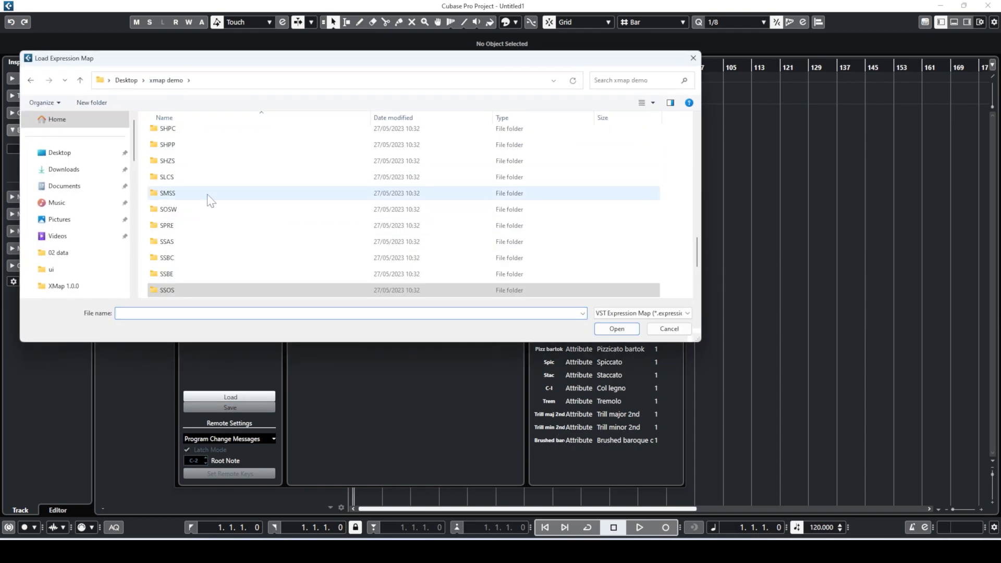
scroll(229, 219, up, 3)
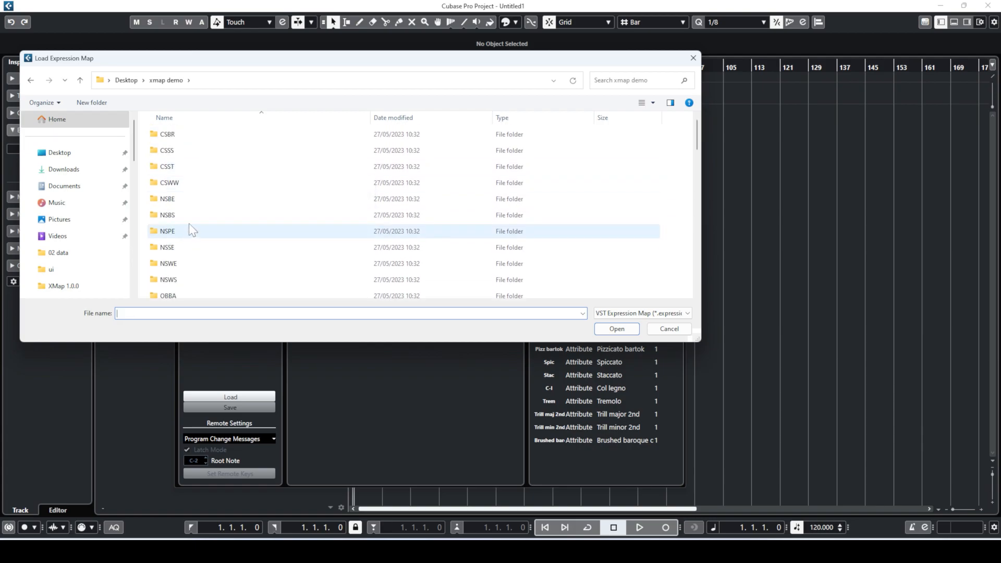
double_click(187, 202)
double_click(221, 135)
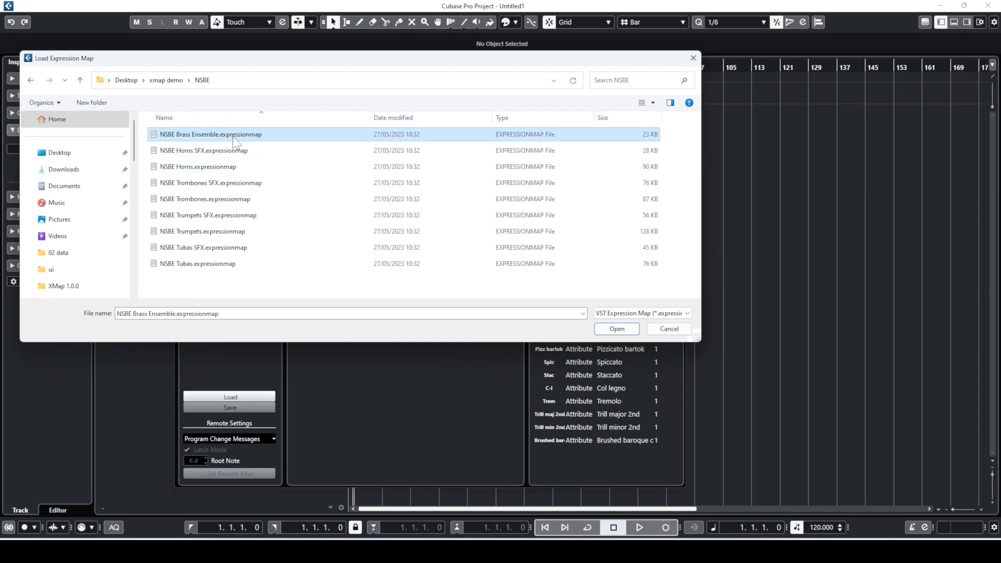
click(235, 397)
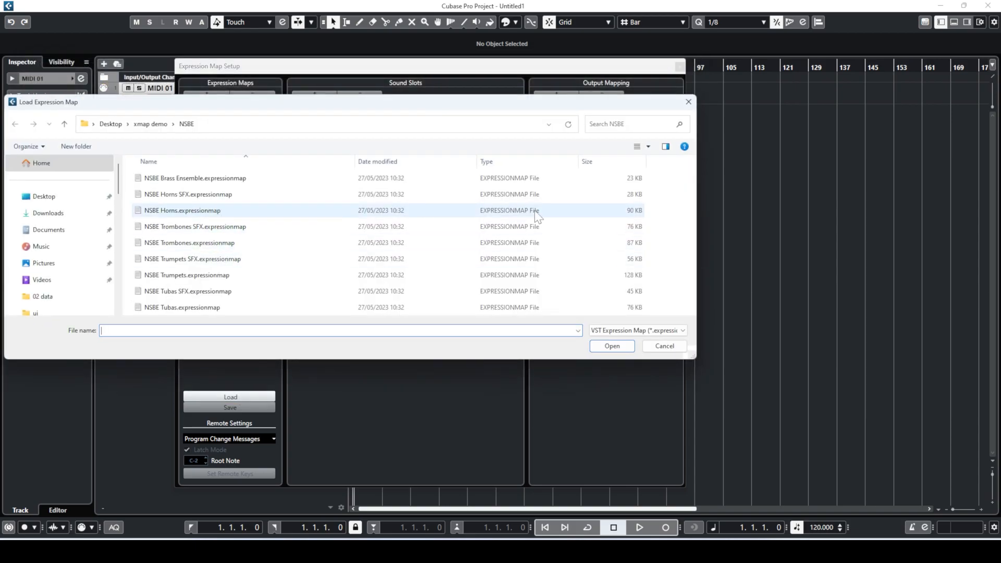
click(649, 347)
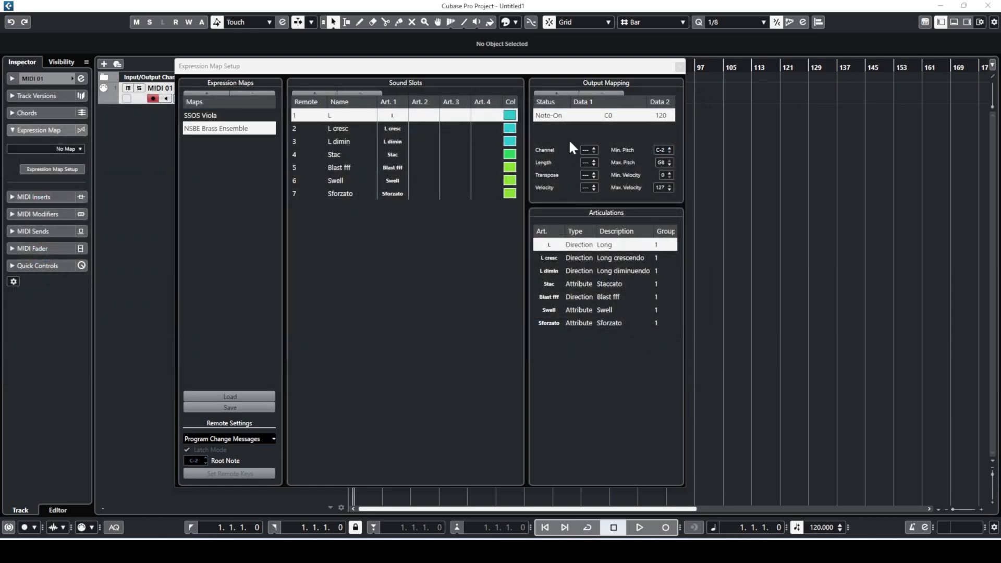
- View SSOS Viola, then NSBE Brass Ensemble, then SSOS Viola sound slots, then close the setup window
click(223, 119)
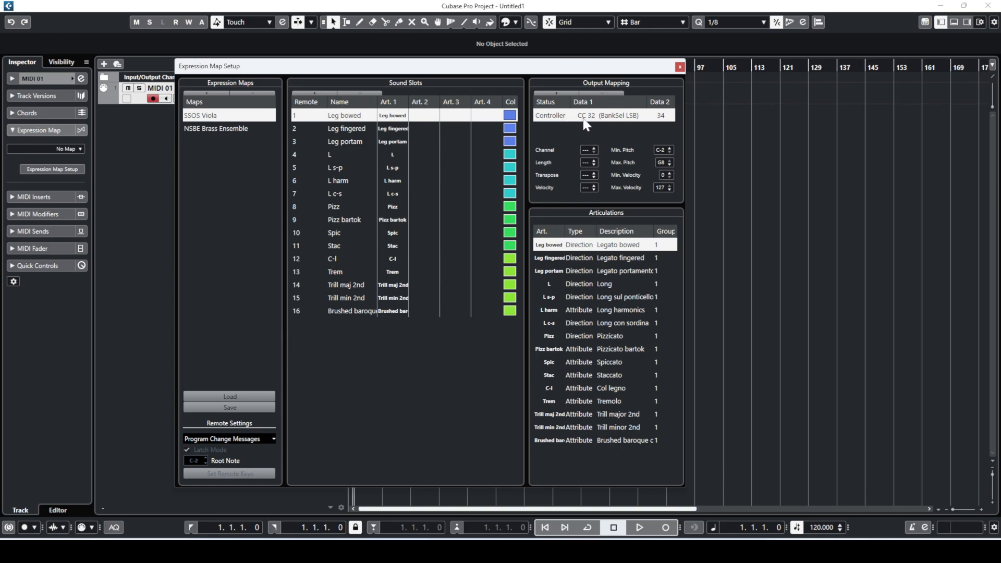
click(274, 129)
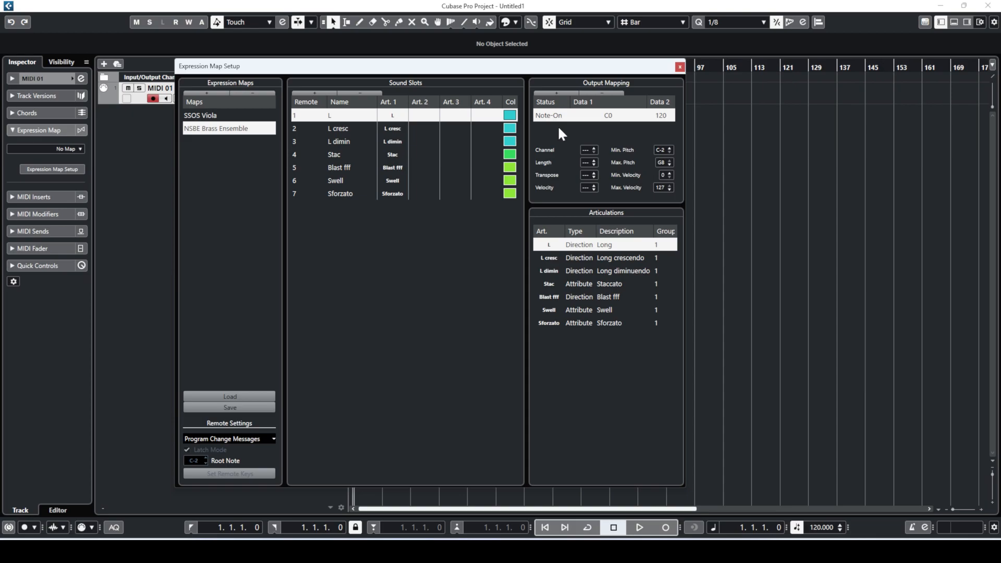
click(242, 117)
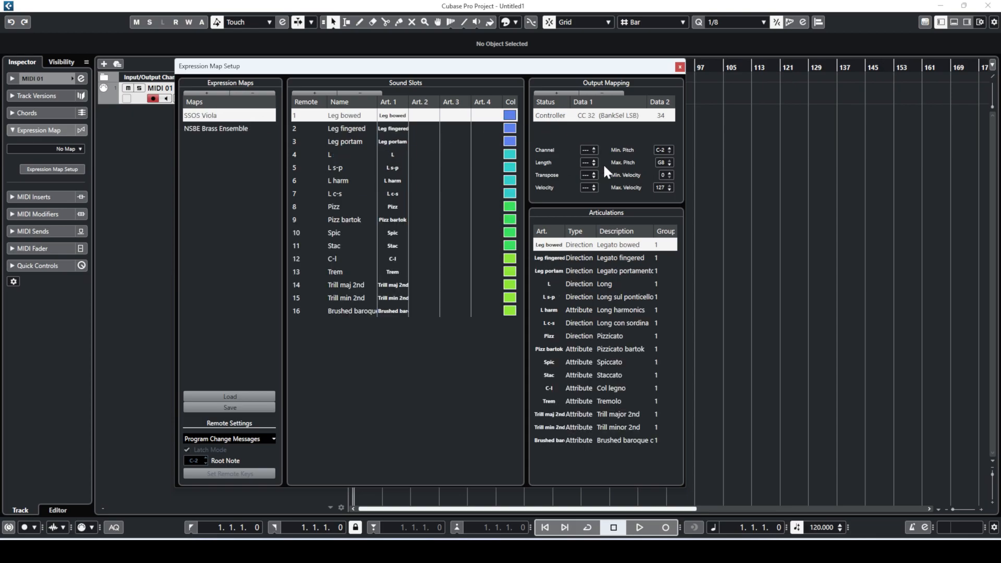
click(680, 67)
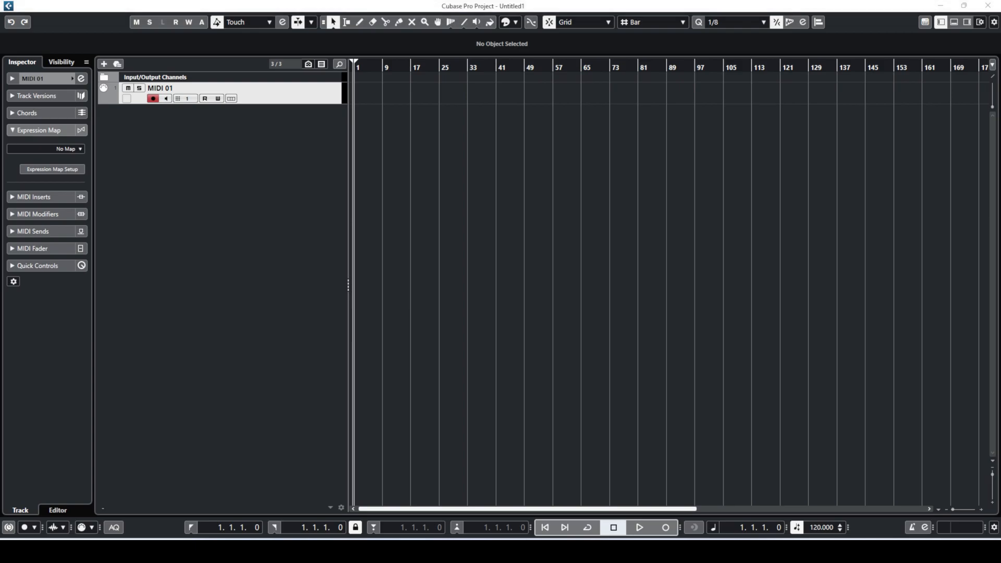
- Open the Add Instrument Track dialog from the track list context menu
click(967, 22)
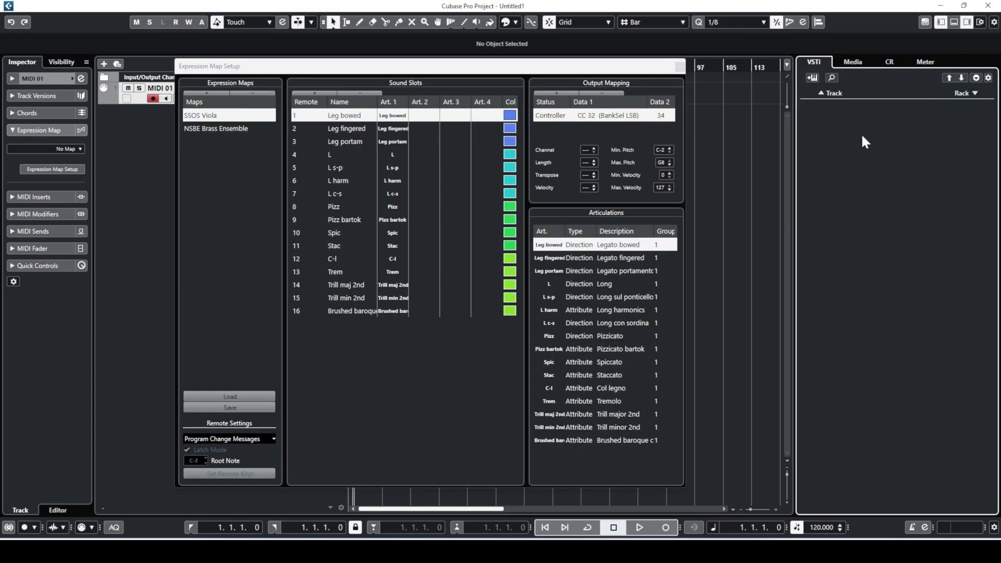
click(680, 67)
right_click(852, 122)
click(308, 140)
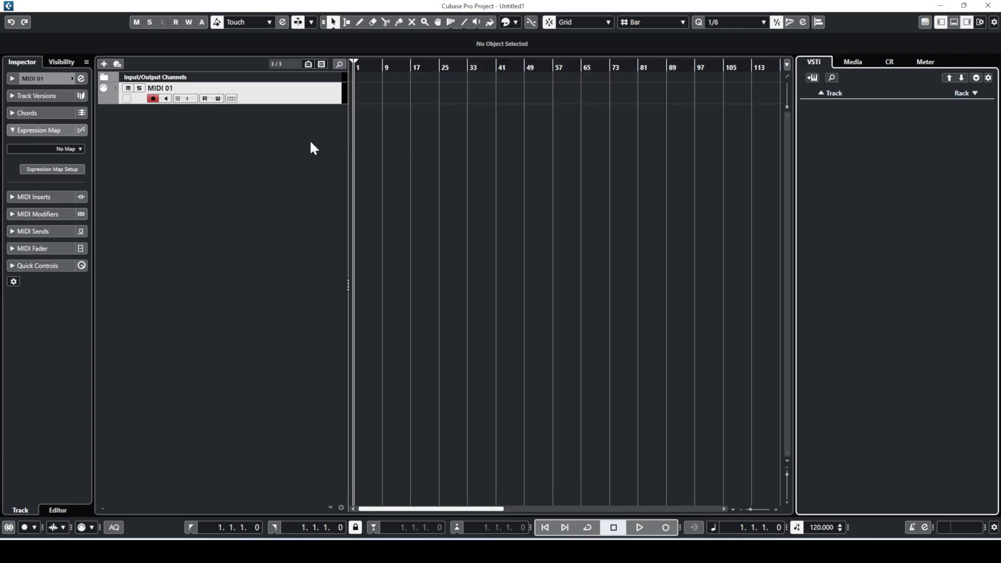
right_click(281, 135)
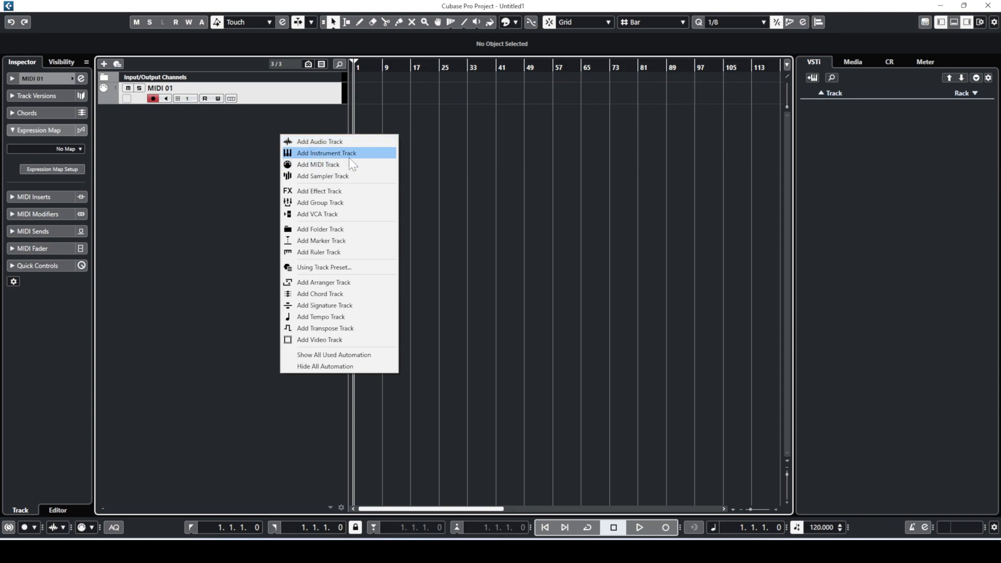
click(348, 155)
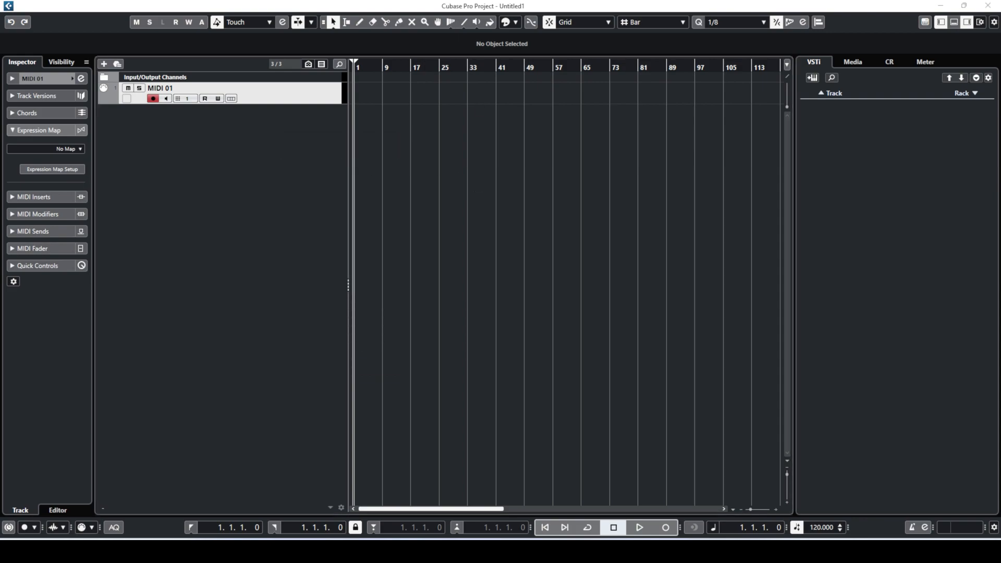
- Choose Kontakt 7 from the Other instrument group and create the track
click(670, 97)
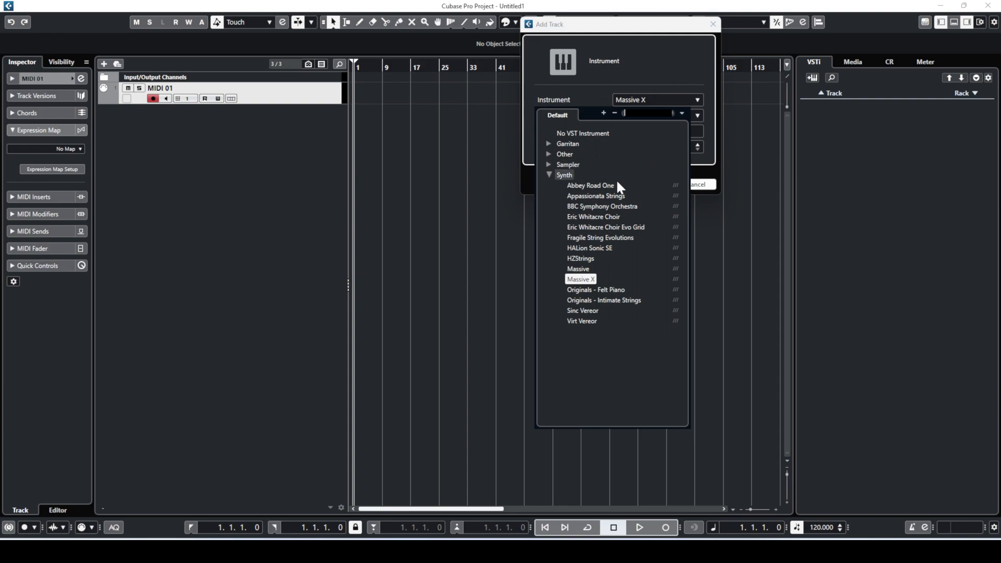
click(548, 163)
click(546, 154)
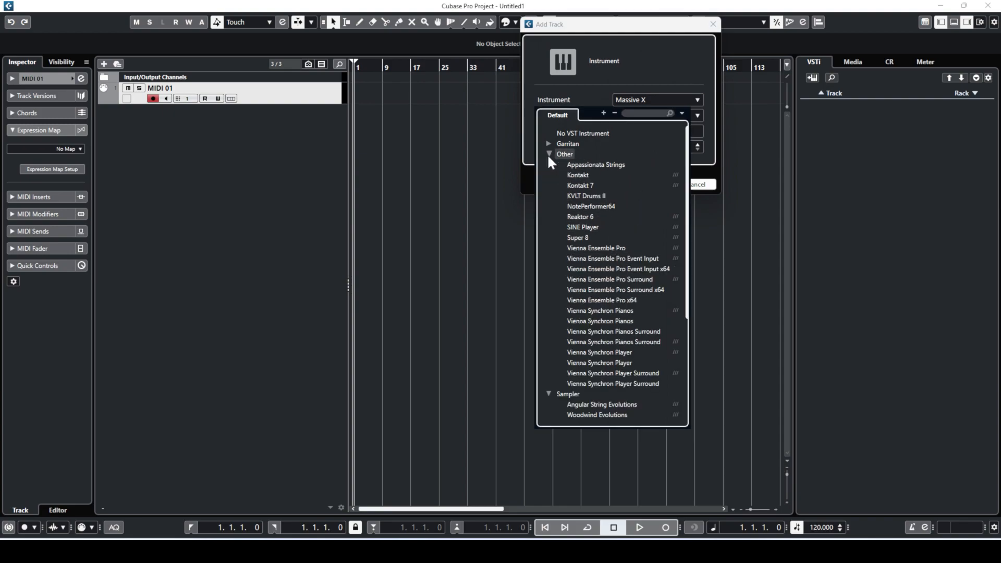
click(575, 182)
click(634, 101)
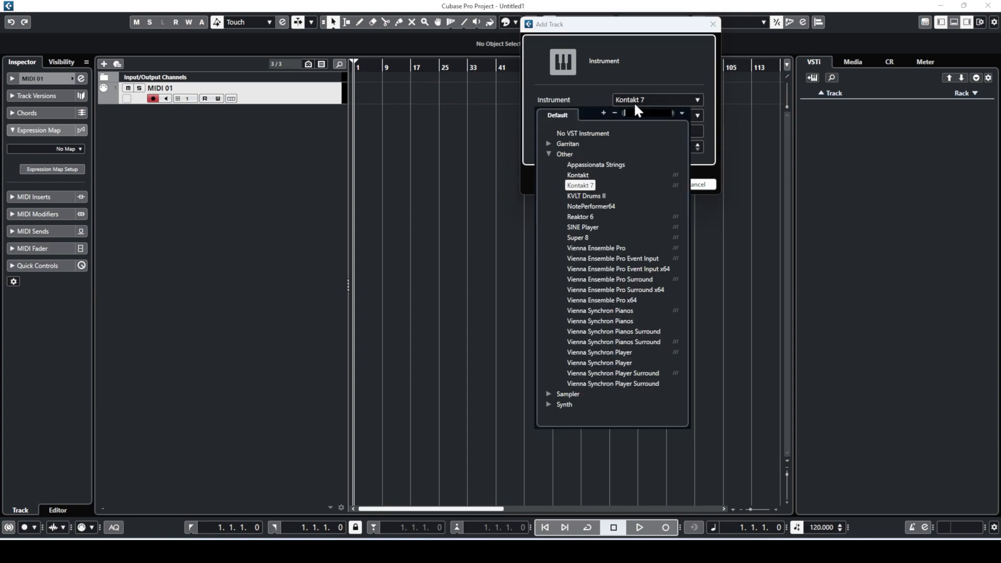
click(579, 184)
click(655, 185)
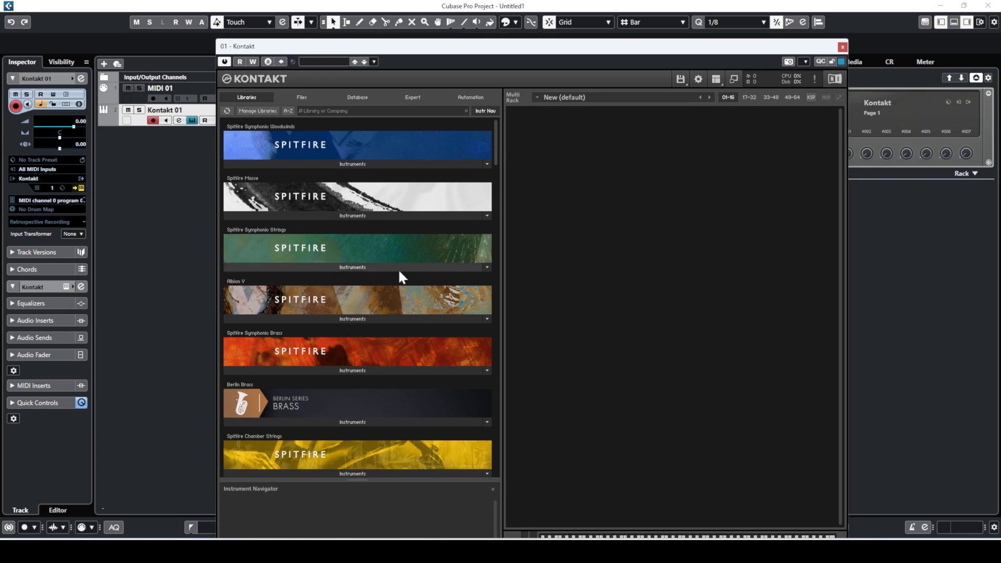
- Load Spitfire Symphonic Brass 'l - Trumpets a6.nki' into the Kontakt rack and dismiss the help bubble
scroll(390, 277, down, 1)
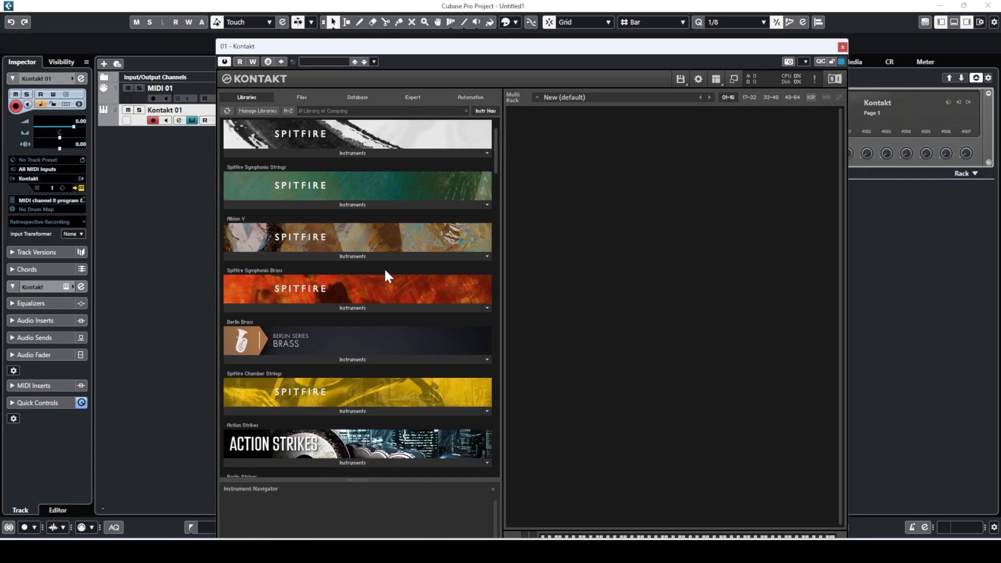
click(347, 308)
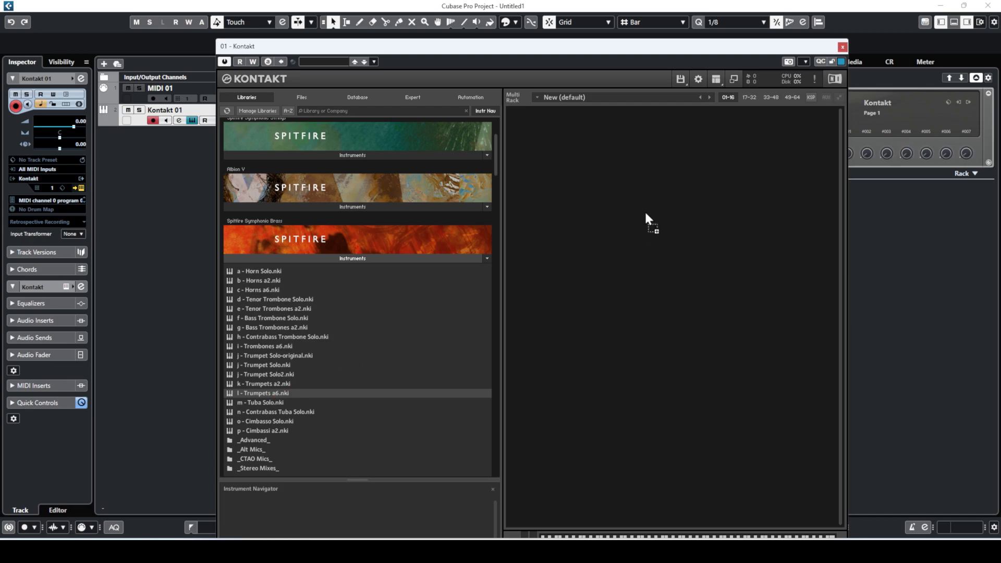
drag(643, 213, 643, 212)
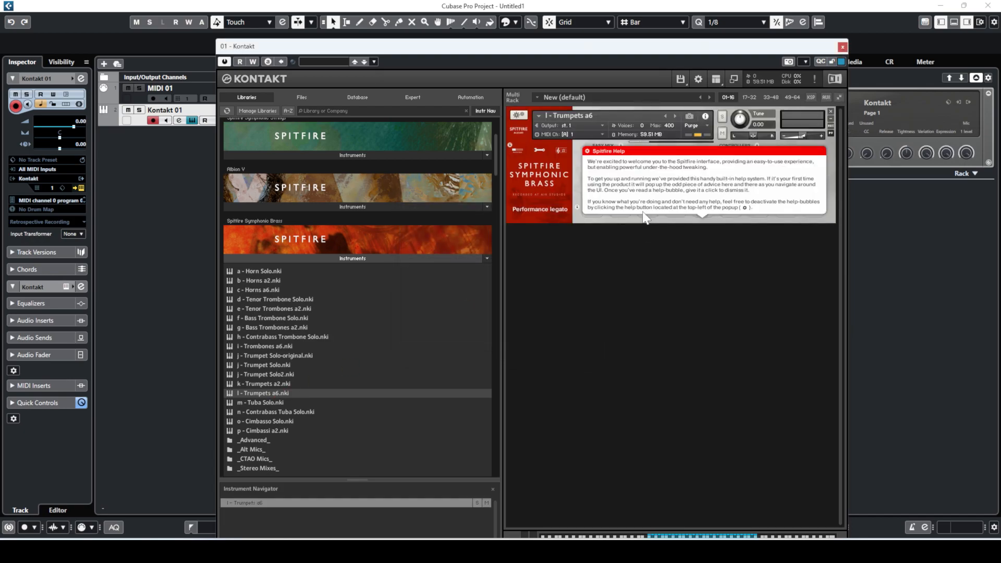
click(739, 192)
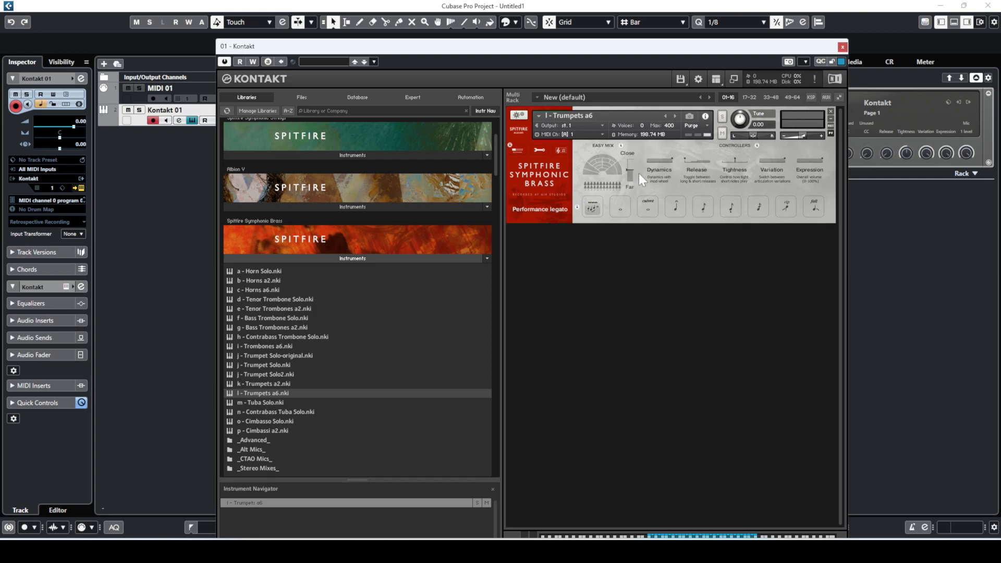
drag(616, 47, 719, 20)
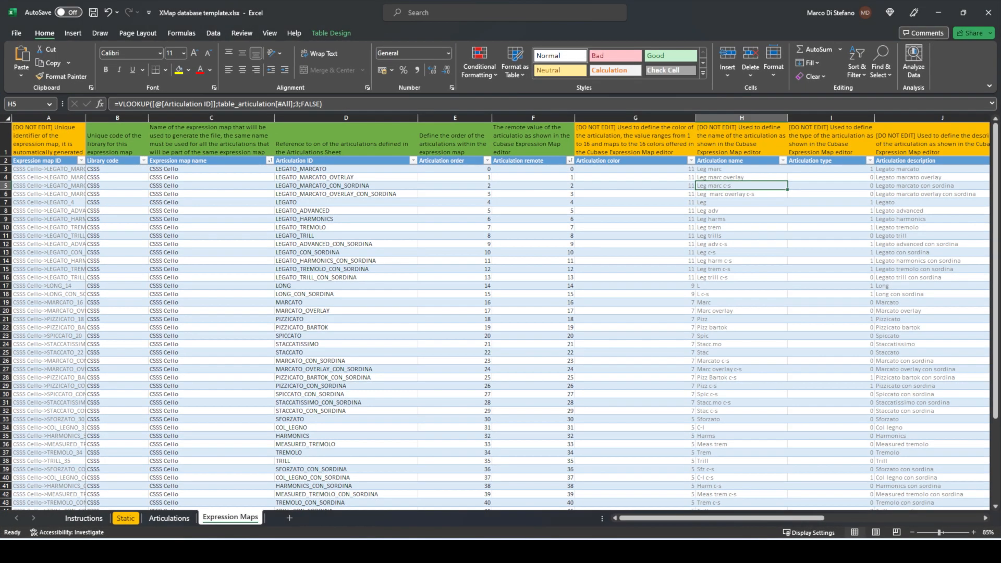
- Enter library code SSB in cell B56 of the Expression Maps table
scroll(270, 349, down, 1)
scroll(182, 476, up, 2)
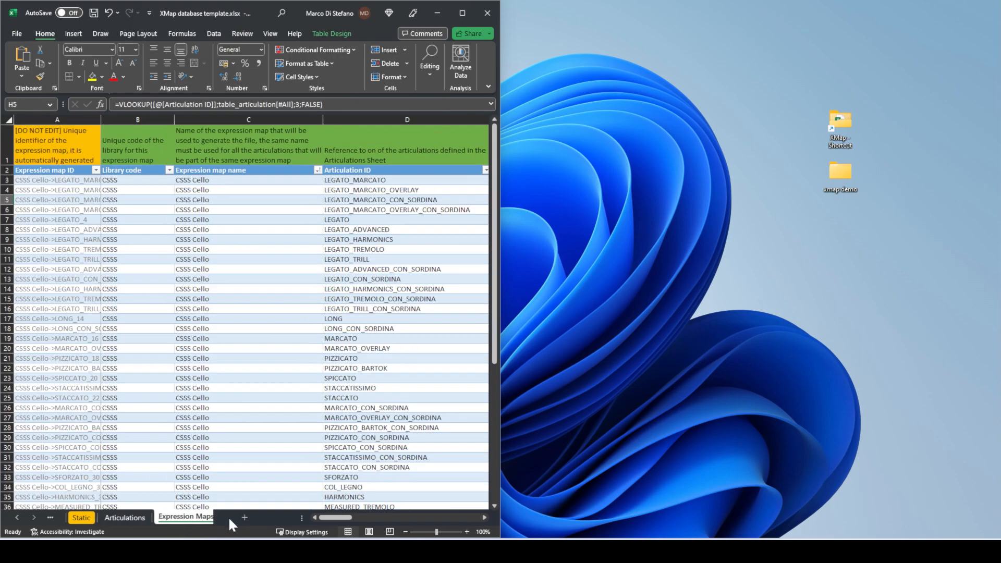
scroll(364, 317, down, 12)
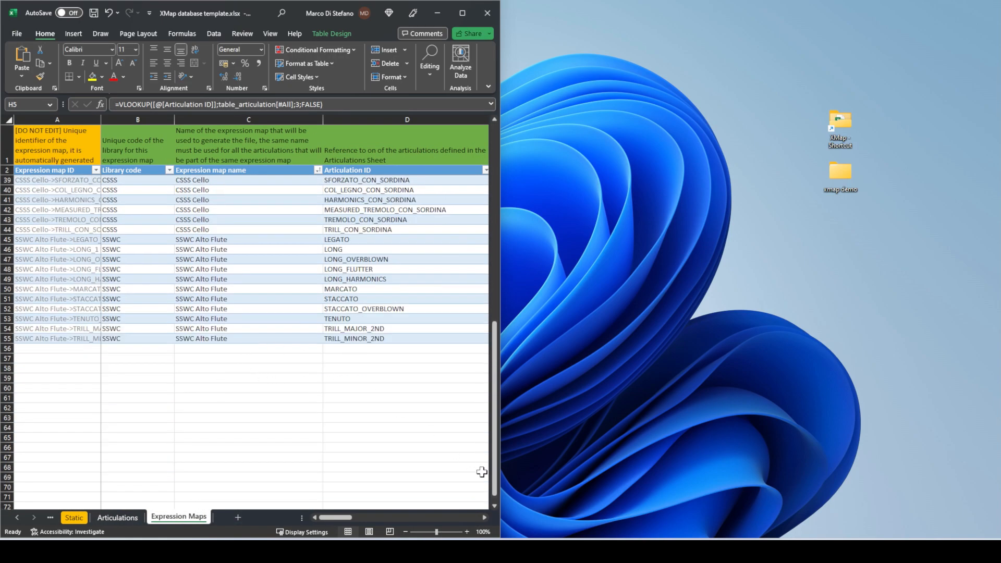
mouse_move(616, 551)
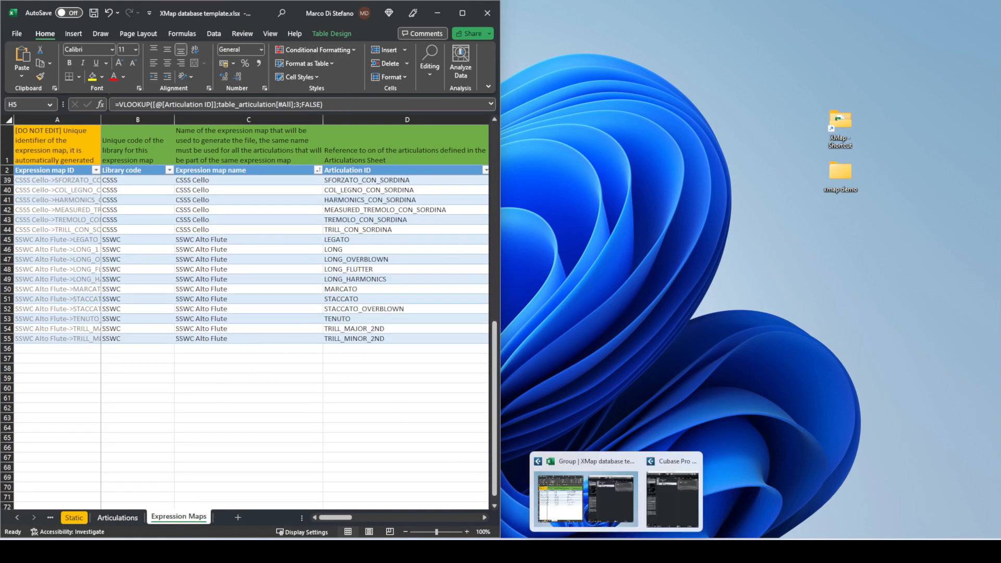
click(617, 513)
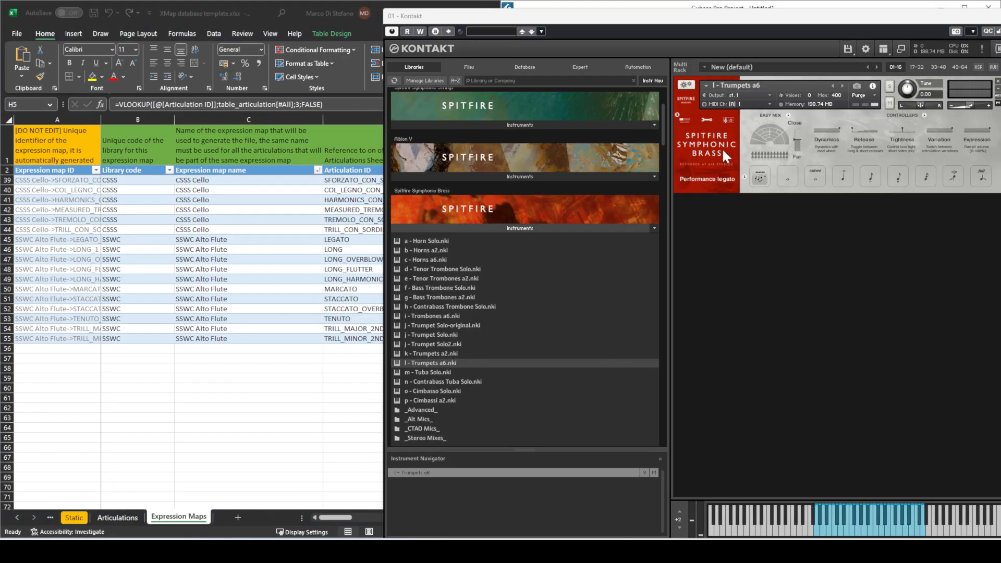
click(166, 347)
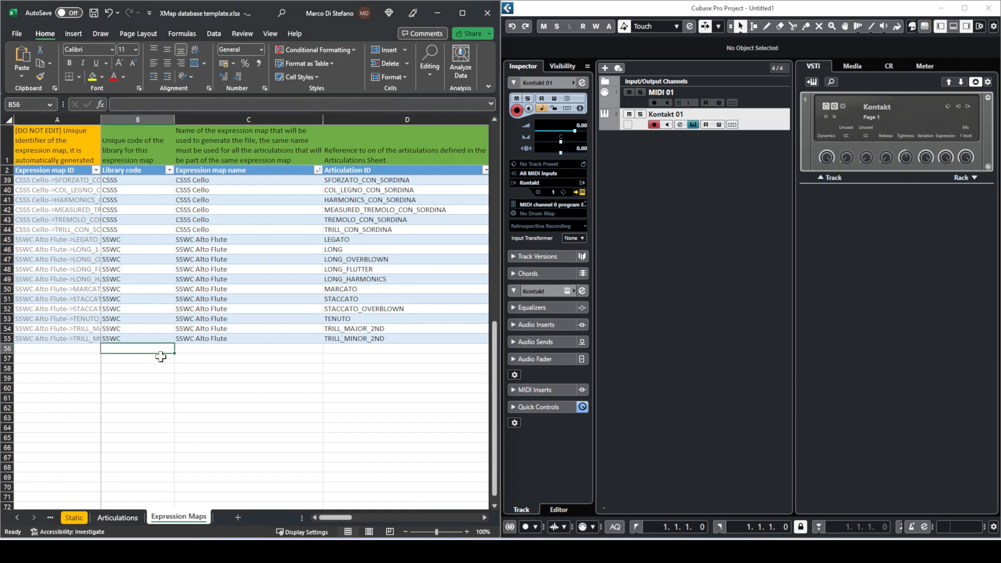
text(SSB)
key(Tab)
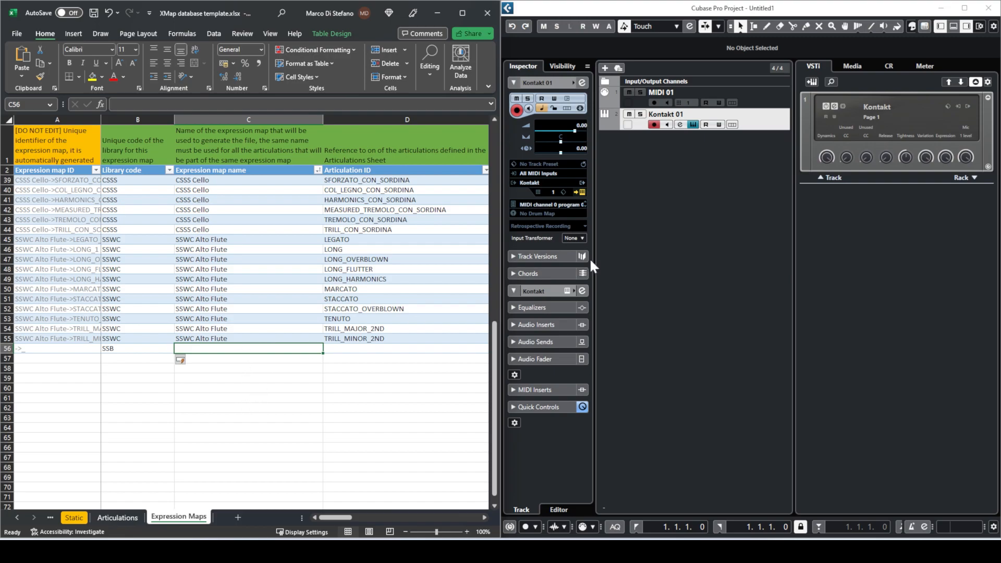
- Enter 'SSB Trumpets a6' as the map name in C56, checking the patch name in Kontakt
drag(224, 170, 253, 171)
scroll(256, 294, down, 14)
scroll(253, 296, up, 2)
click(207, 349)
click(714, 284)
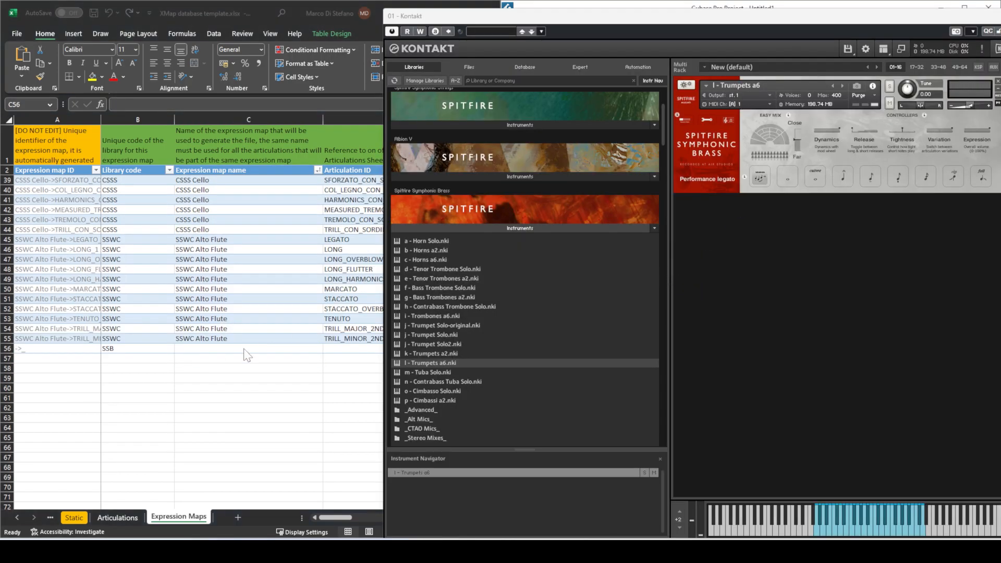
click(239, 348)
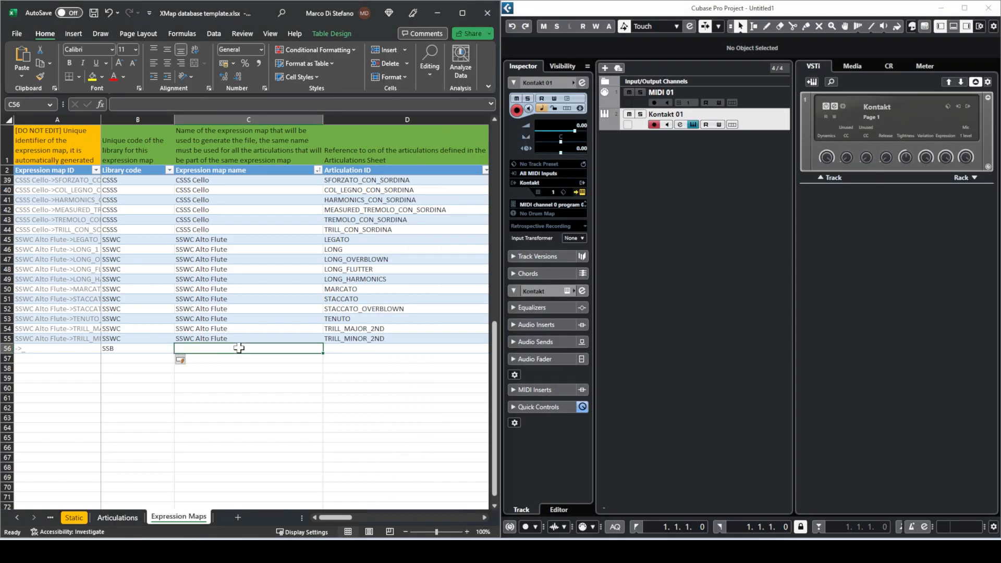
text(SSB Trumpt)
key(BackSpace)
text(ets)
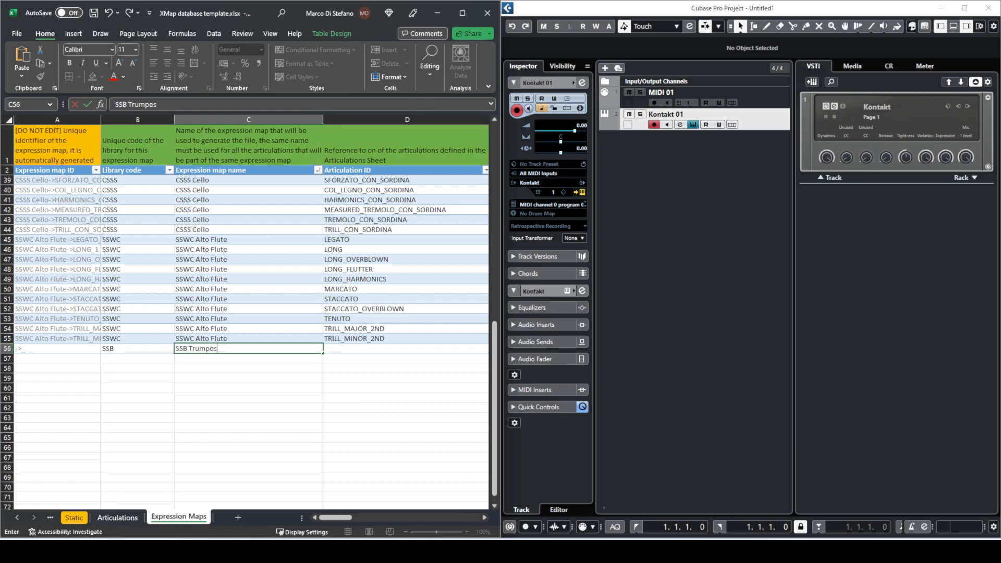
text( a6)
key(Tab)
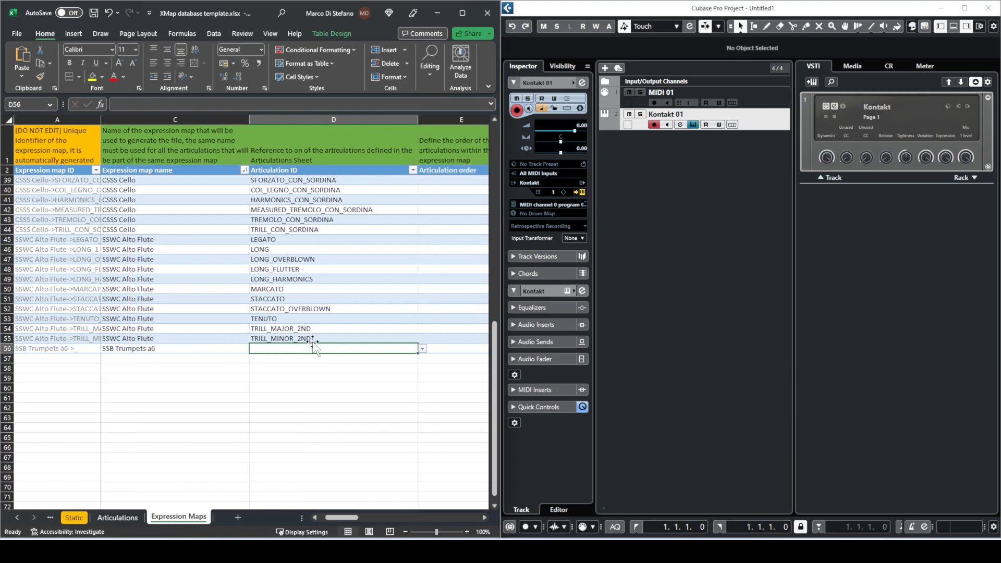
- Set the Trumpets a6 articulation lock to Locked to UACC and close the help bubble
click(832, 251)
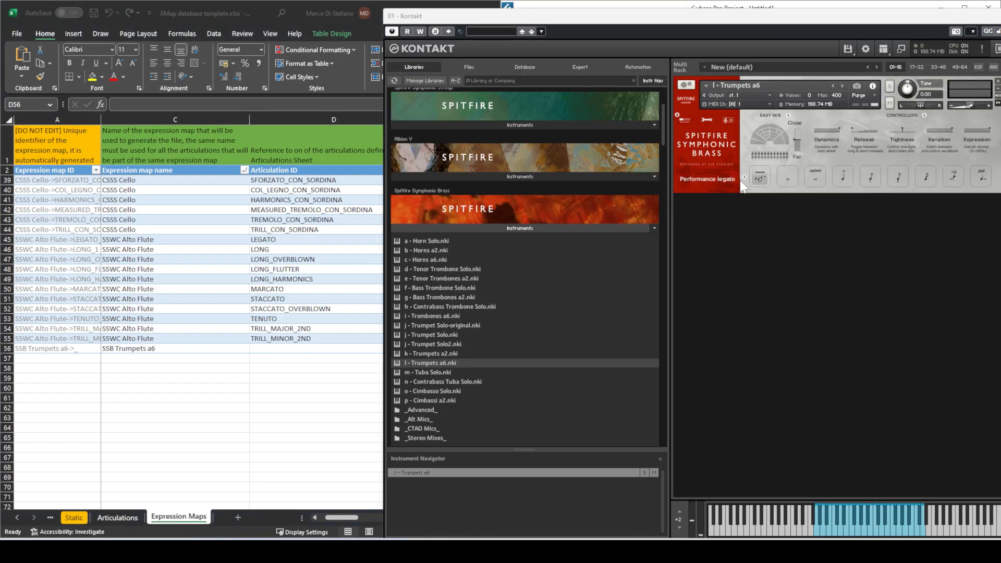
click(706, 120)
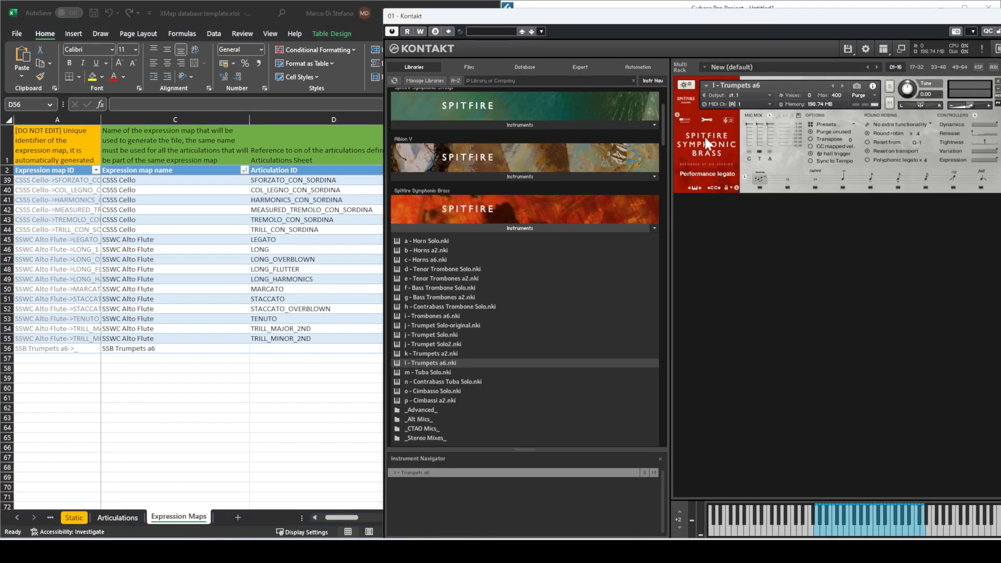
click(731, 188)
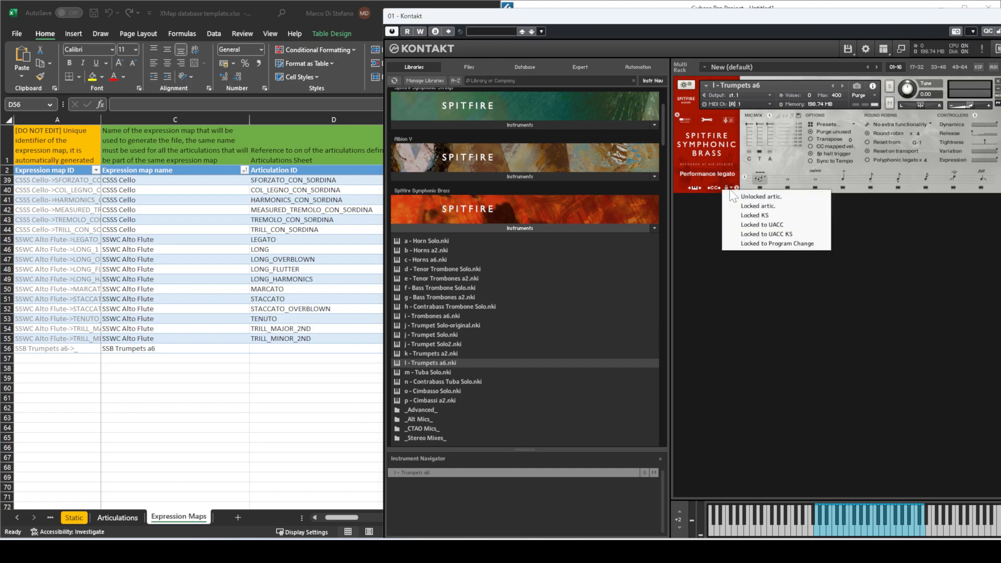
click(745, 224)
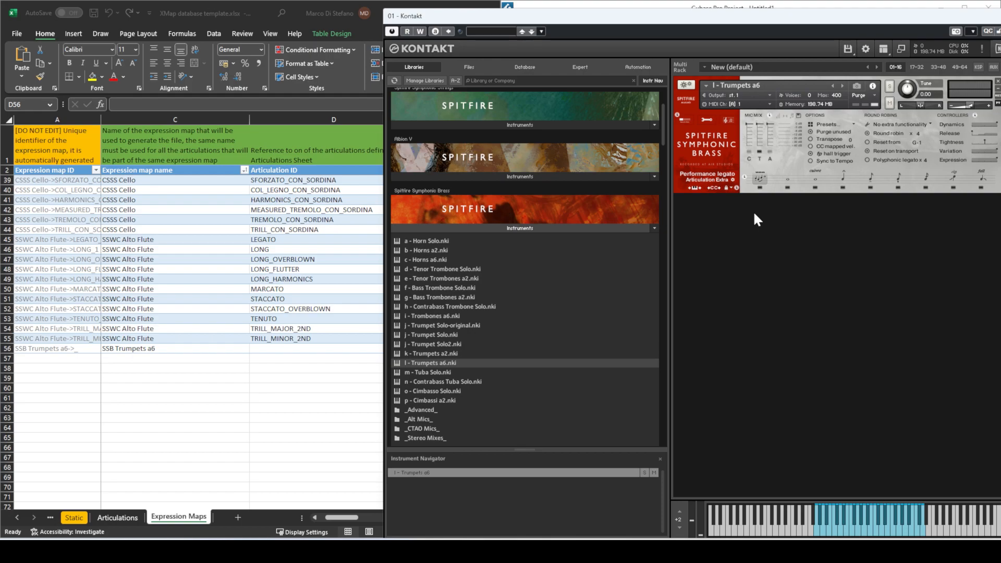
click(758, 181)
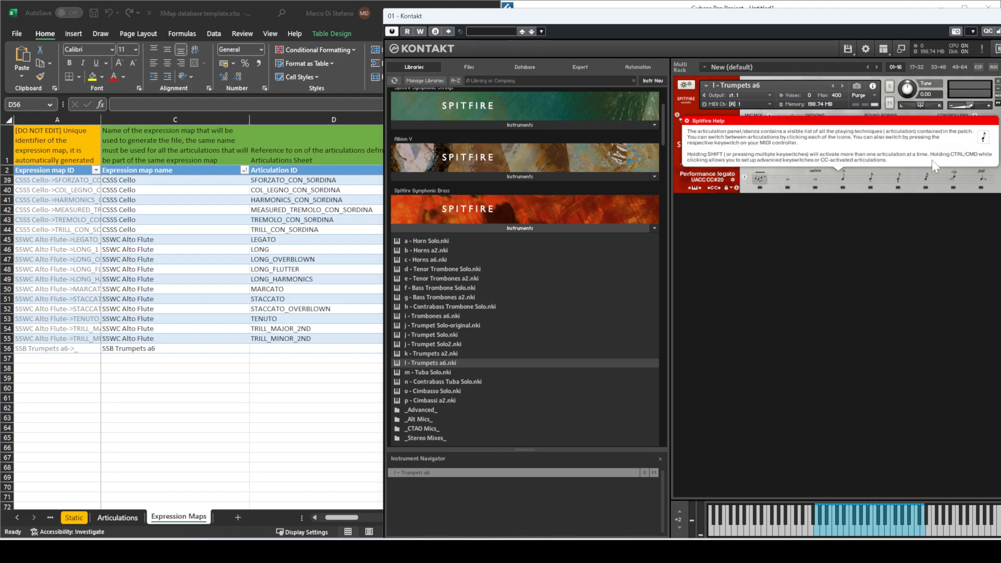
click(897, 150)
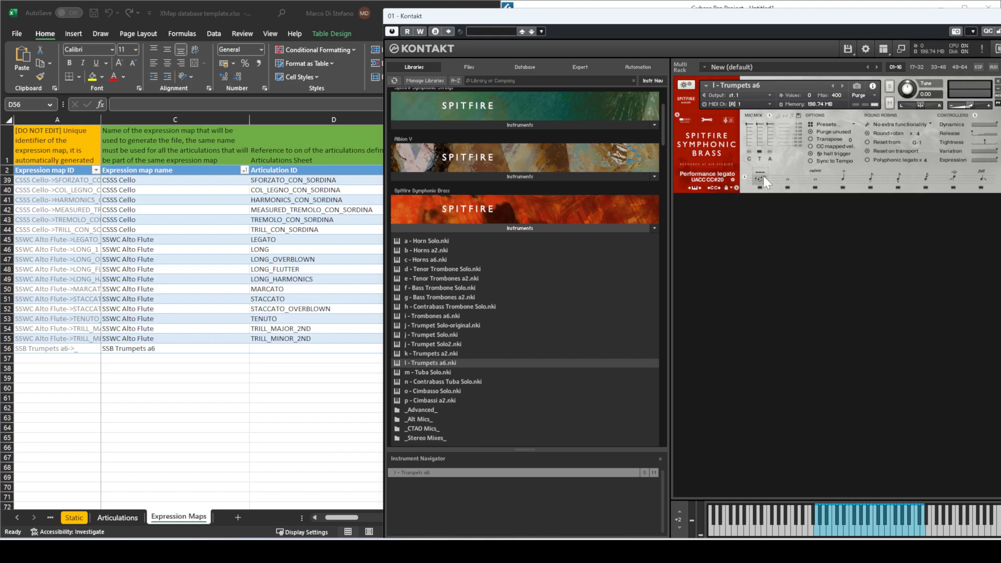
- Enter LEGATO as the articulation ID in D56
click(322, 348)
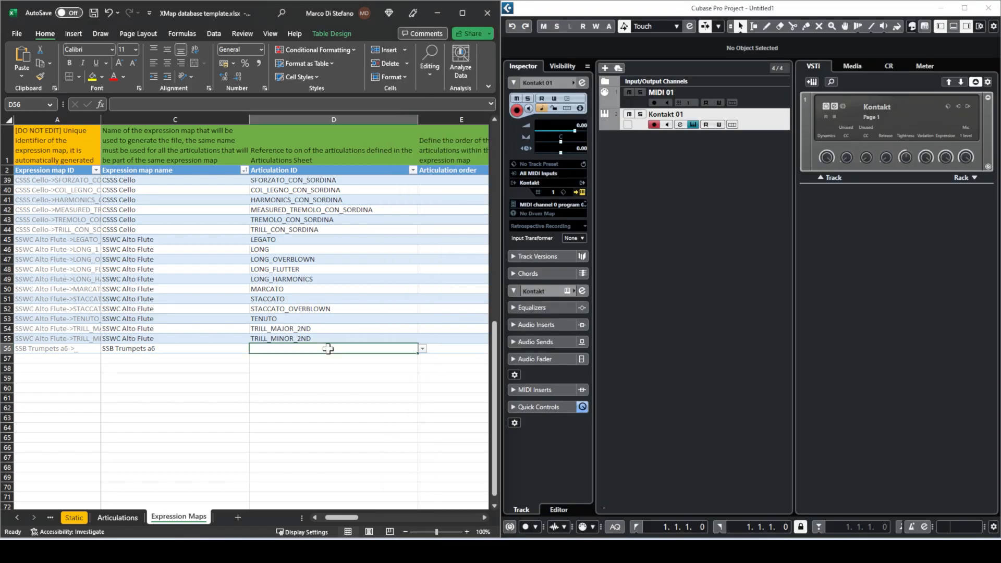
text(L)
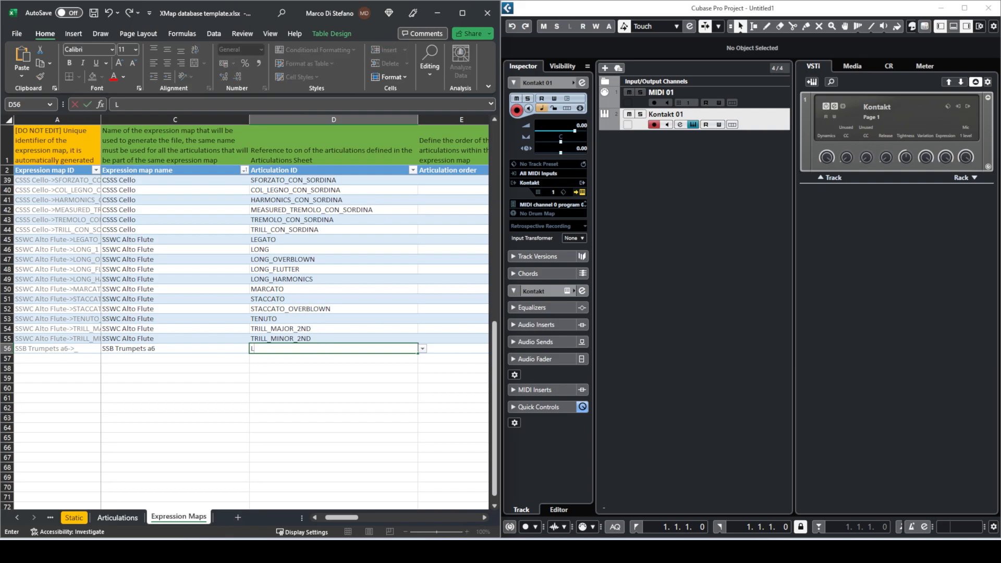
text(EGATO)
key(Tab)
click(251, 351)
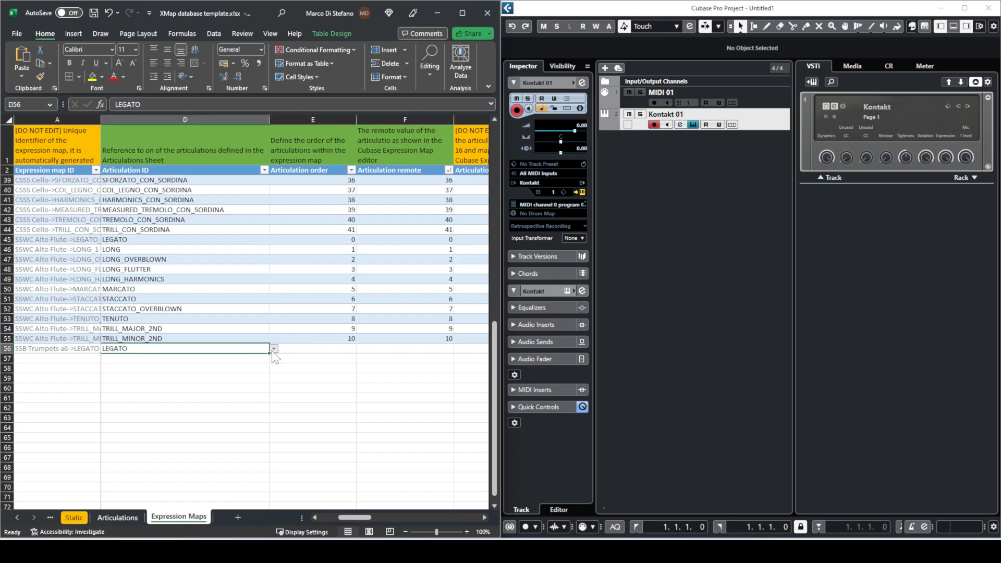
click(273, 348)
drag(273, 370, 275, 359)
click(333, 452)
- Enter 0 for articulation order and 0 for articulation remote in row 56
click(336, 347)
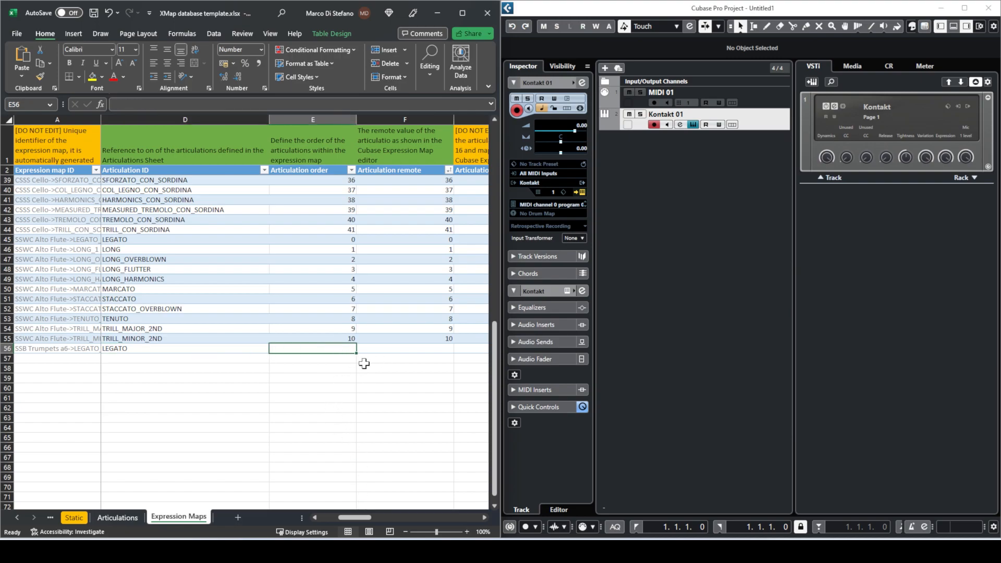
text(1)
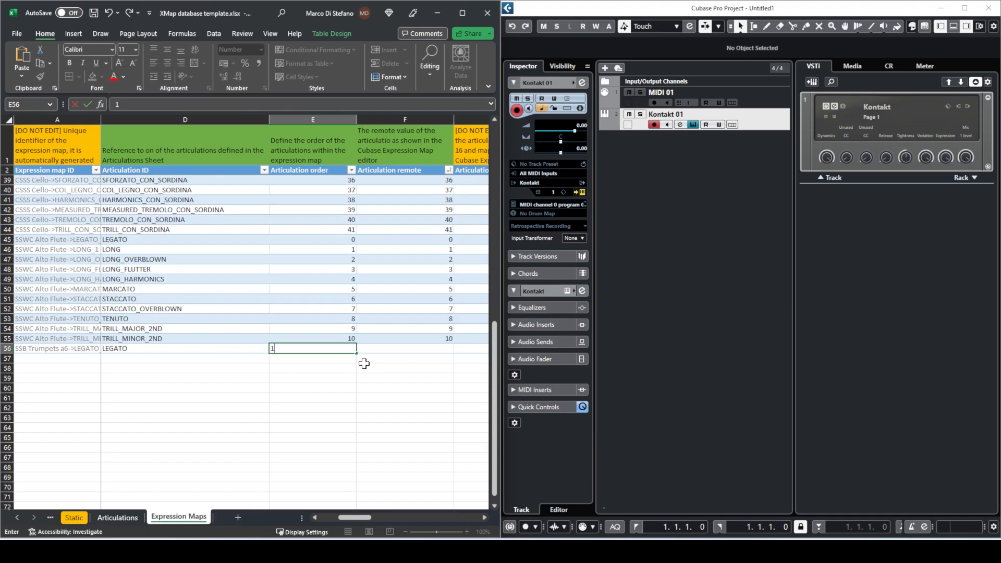
text(0)
key(Tab)
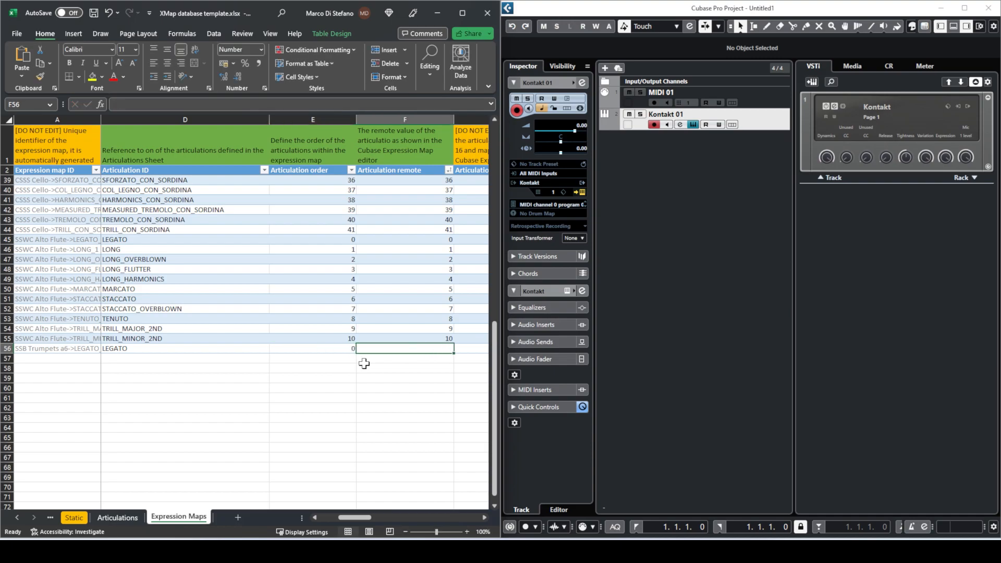
text(0)
key(Tab)
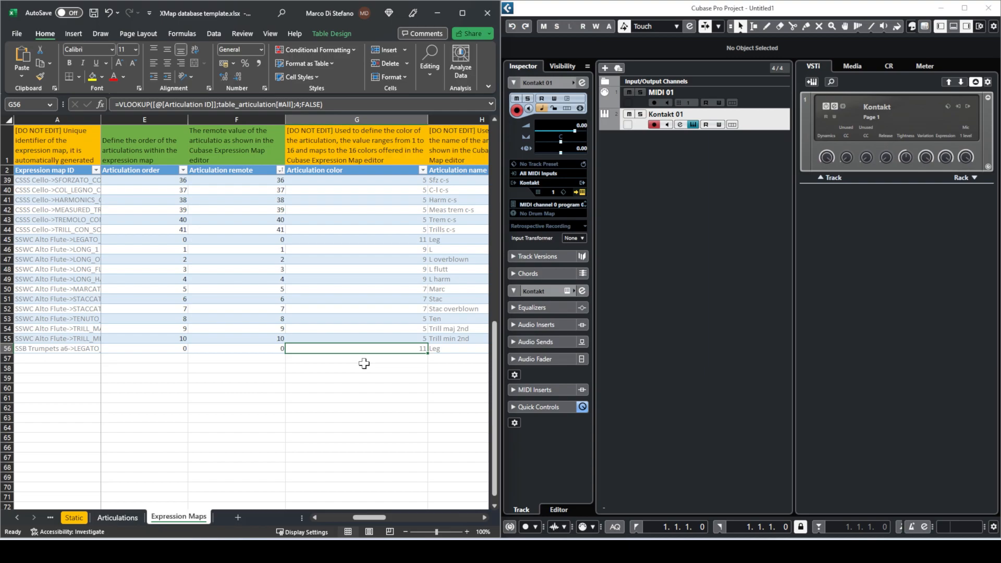
- Review row 56's looked-up articulation name and description values
key(Left)
key(Right)
key(Left)
key(Left)
key(Right)
key(Right)
key(Right)
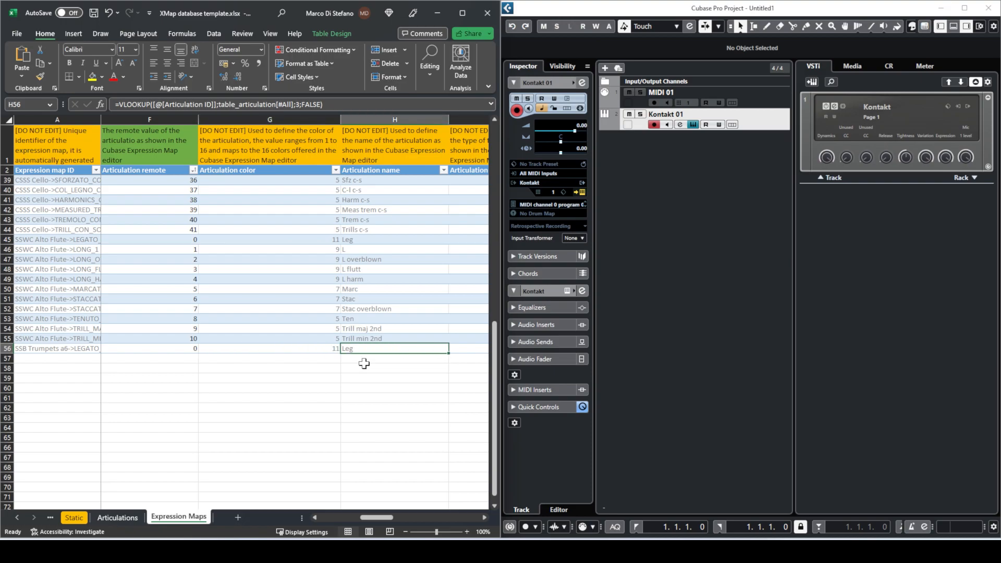
key(Right)
key(Right)
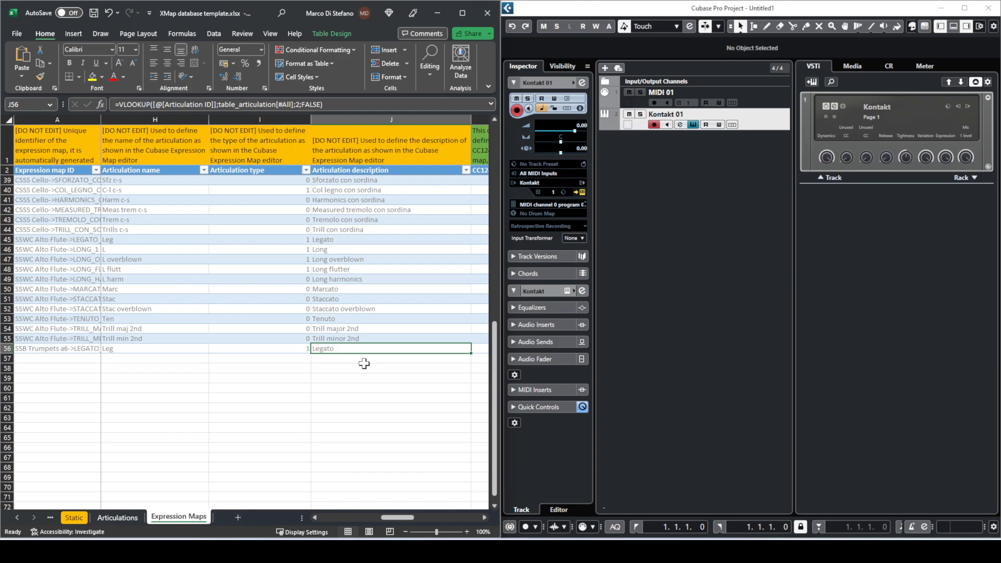
click(326, 147)
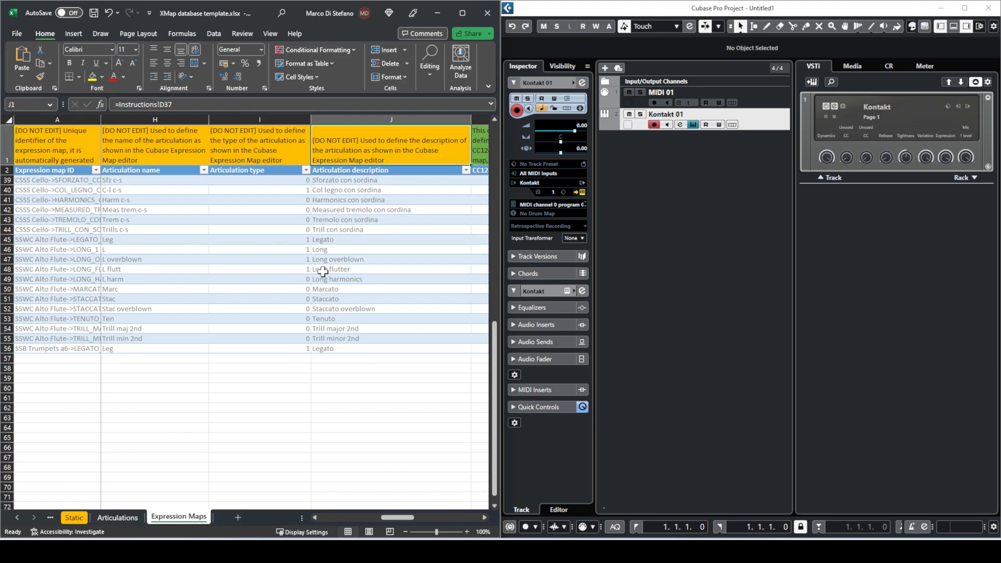
click(340, 346)
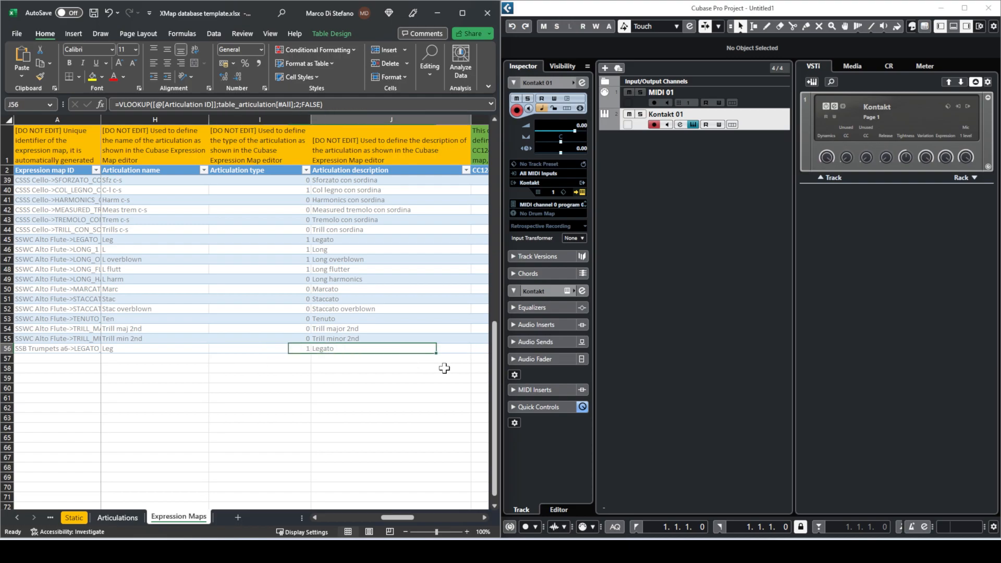
key(Right)
- Set row 56's CC124 Data 2 value to -1
scroll(444, 368, right, 3)
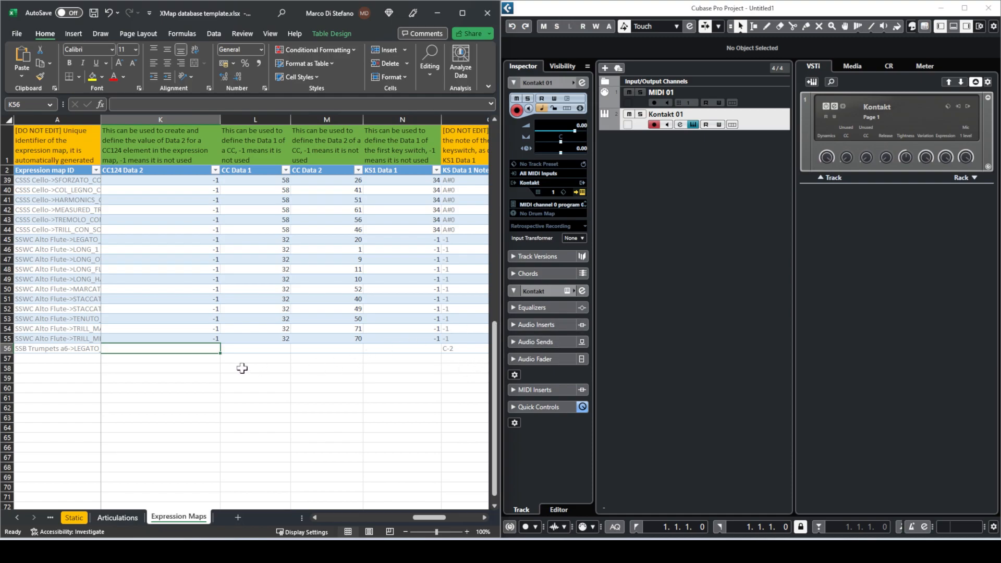
click(178, 171)
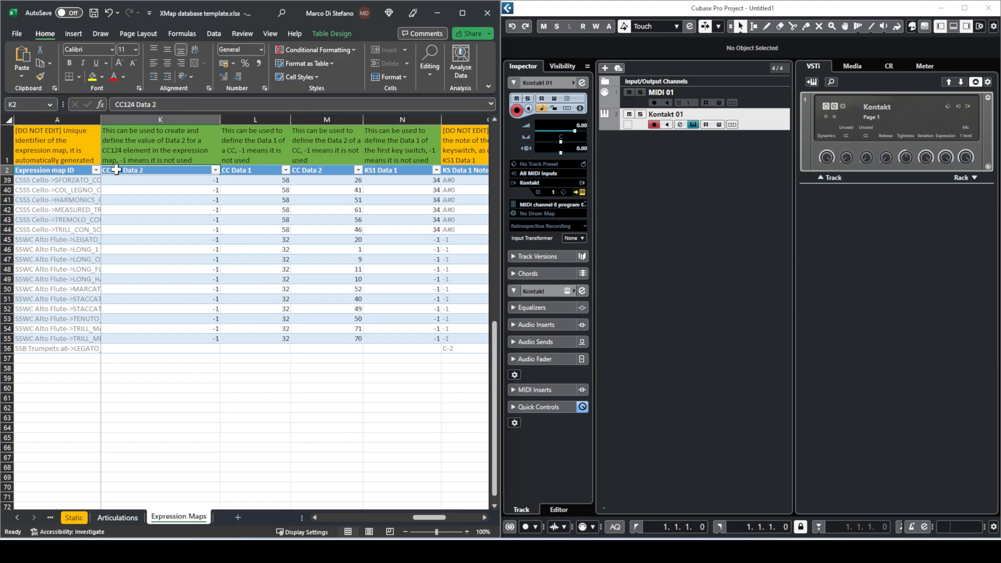
click(679, 229)
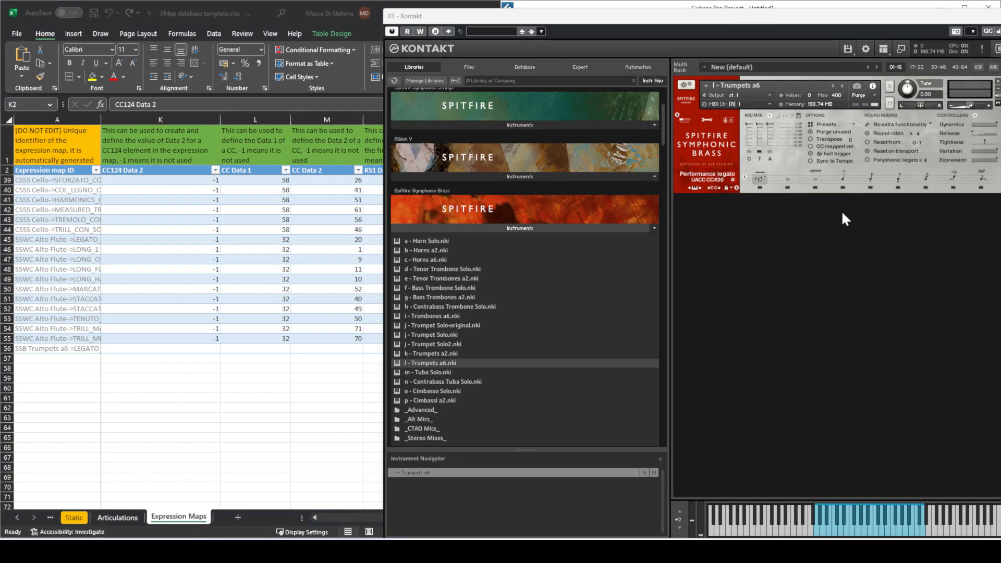
drag(795, 20, 781, 23)
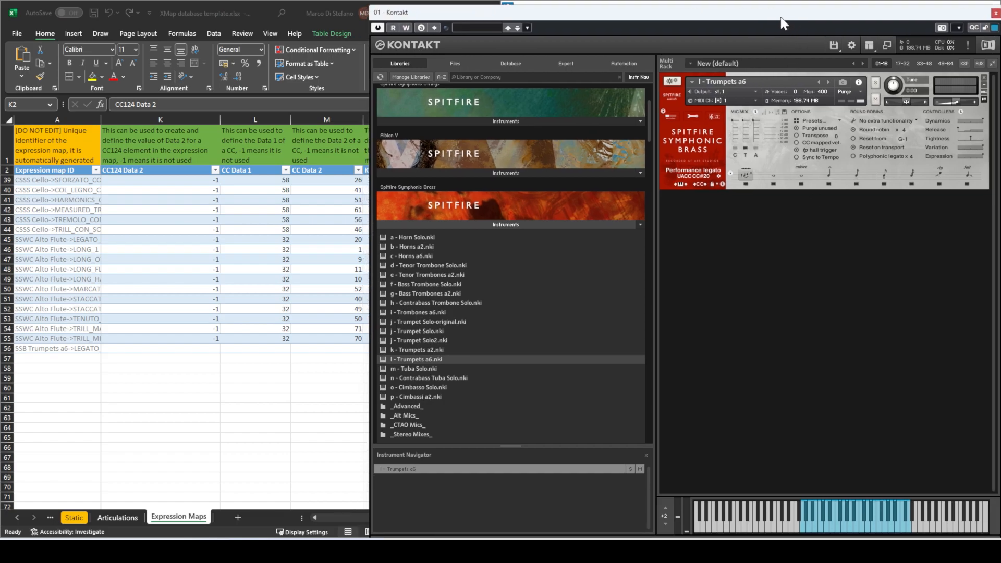
click(227, 291)
click(202, 348)
text(-1)
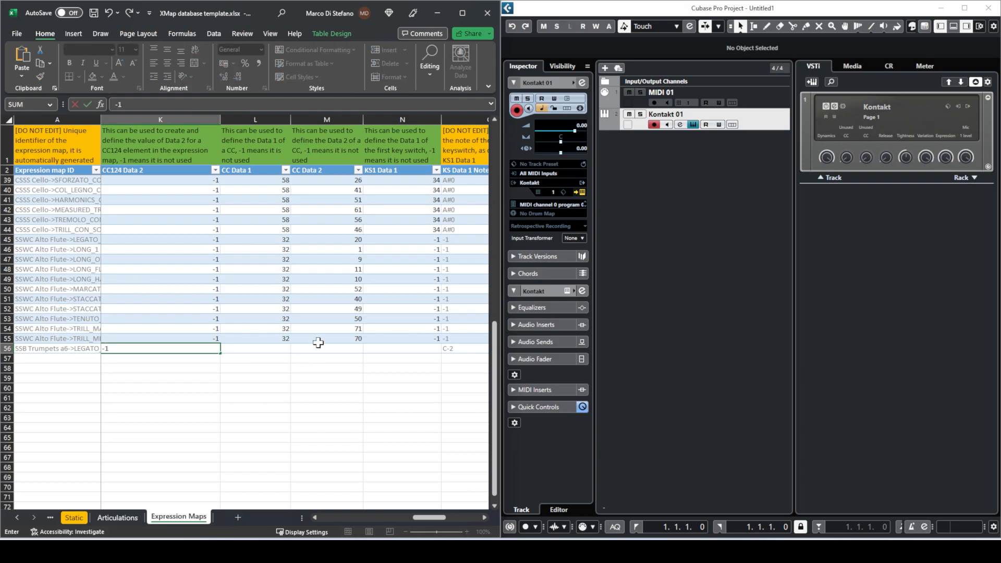
key(Tab)
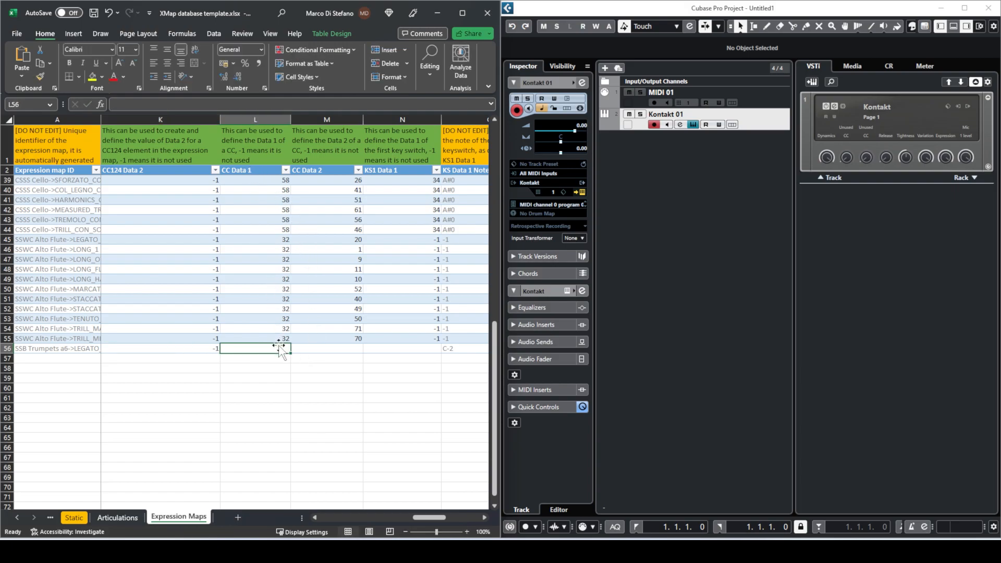
- Set CC Data 1 to 32 and CC Data 2 to 20 in row 56
text(32)
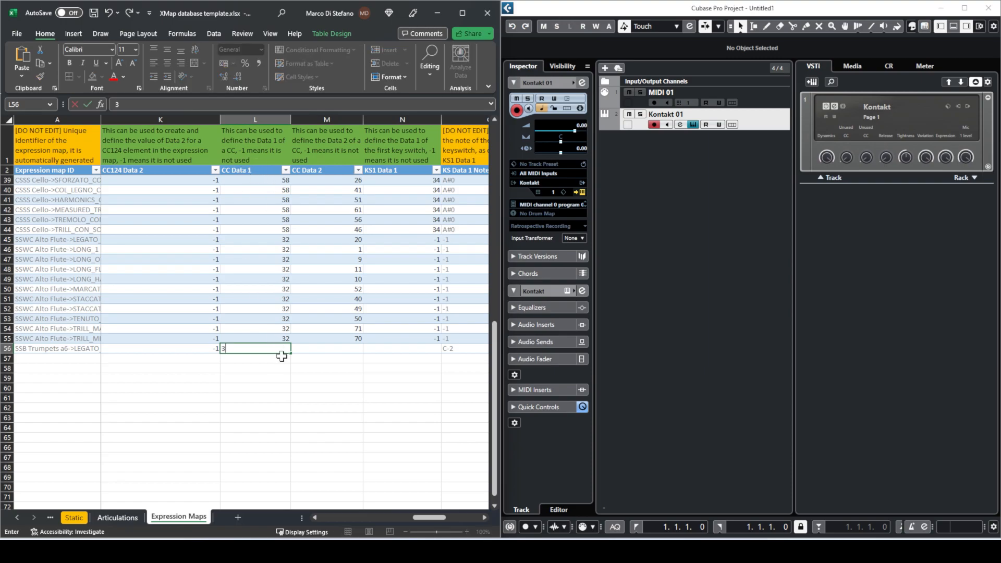
click(262, 171)
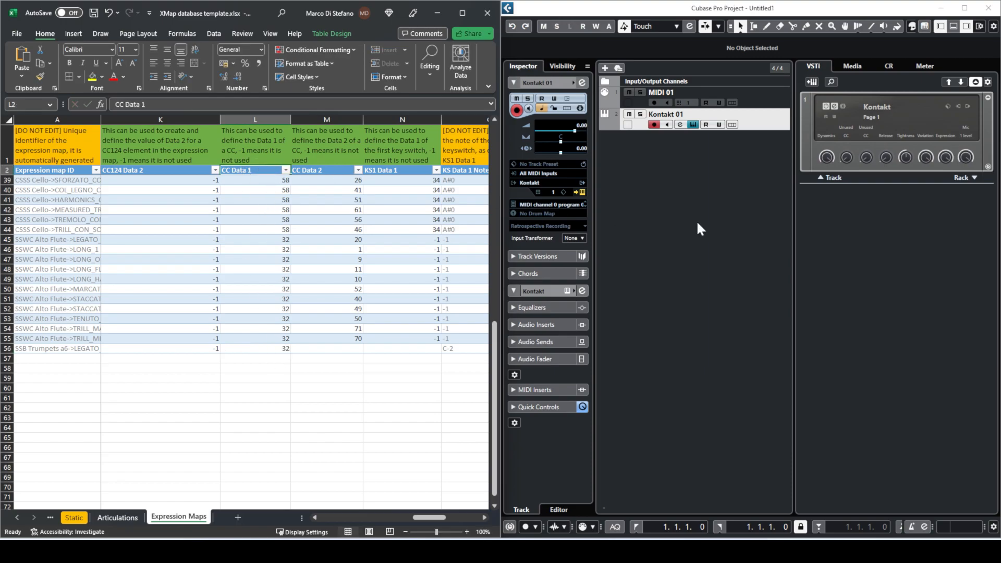
click(327, 349)
click(655, 262)
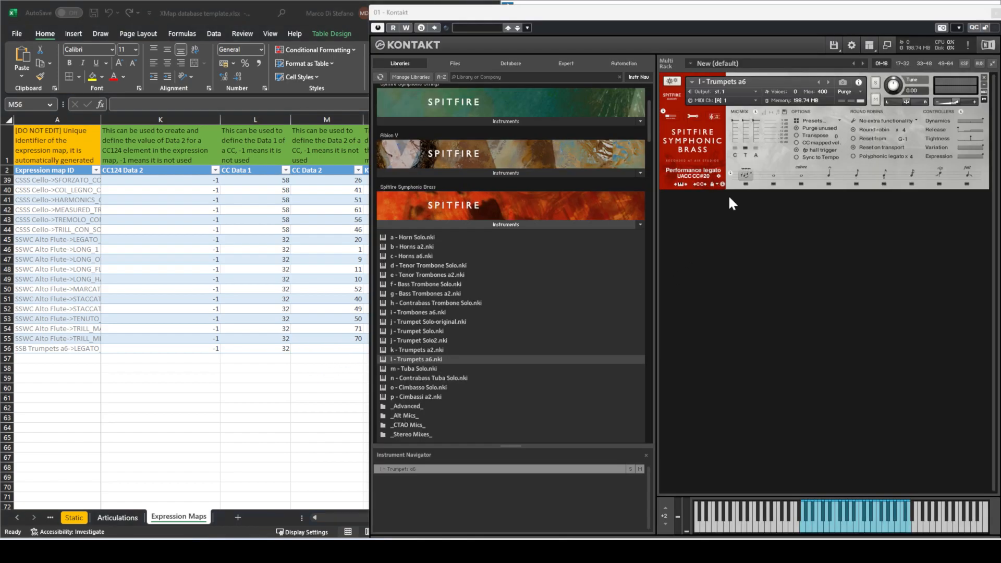
click(358, 347)
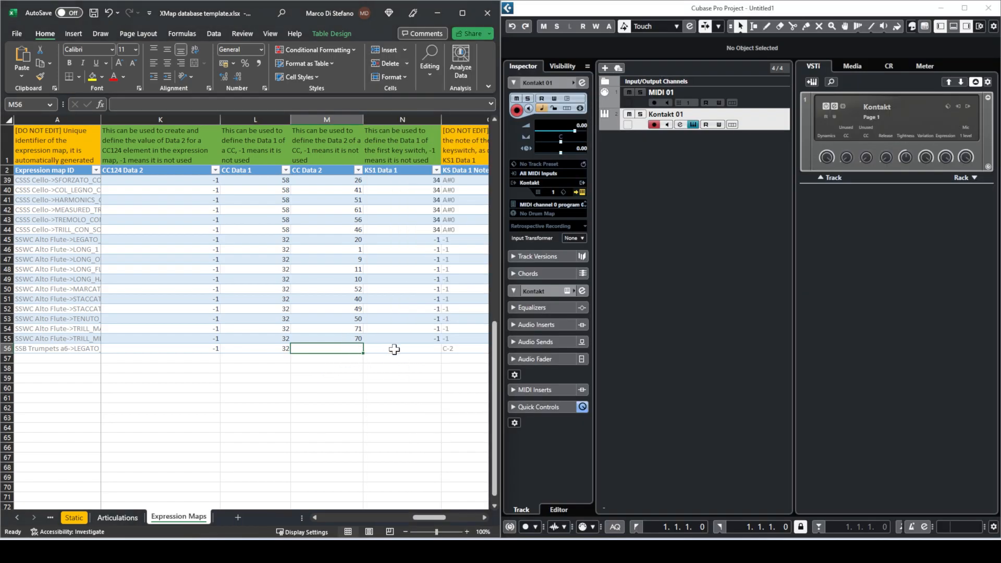
text(20)
key(Return)
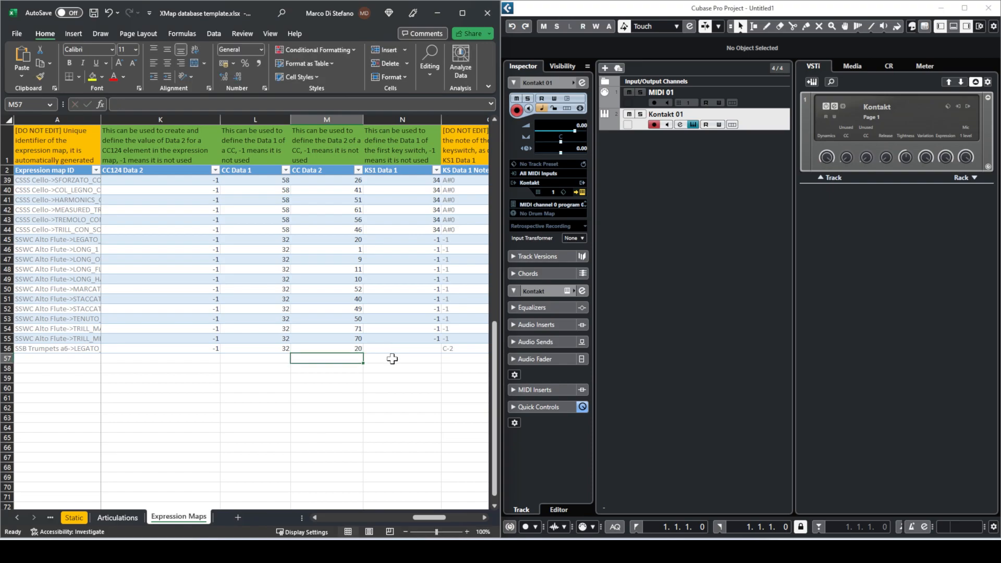
- Fill the KS1 and KS2 key-switch cells of row 56 with -1
click(396, 348)
scroll(433, 345, right, 1)
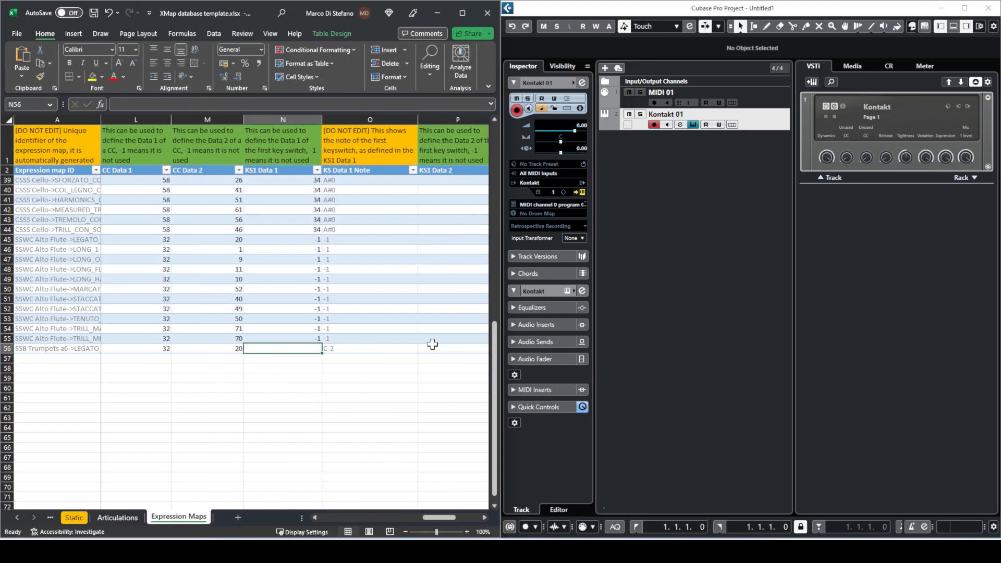
text(-1)
key(Tab)
key(Tab)
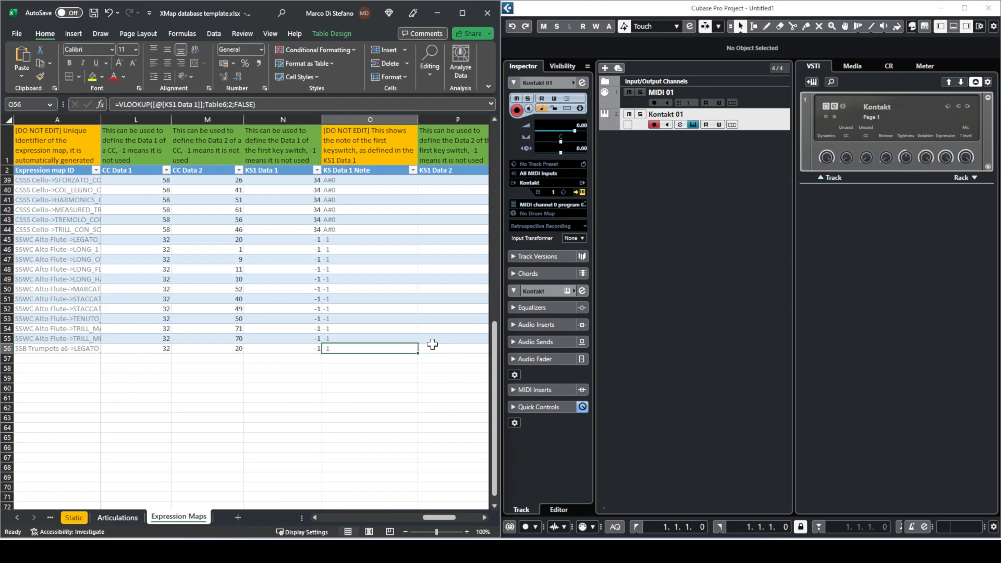
text(-1)
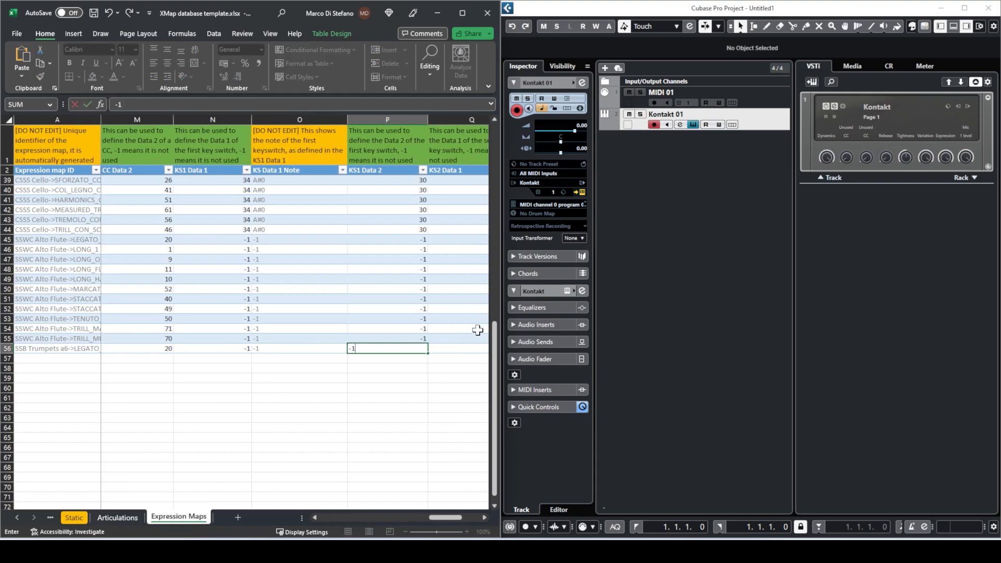
key(Tab)
text(-)
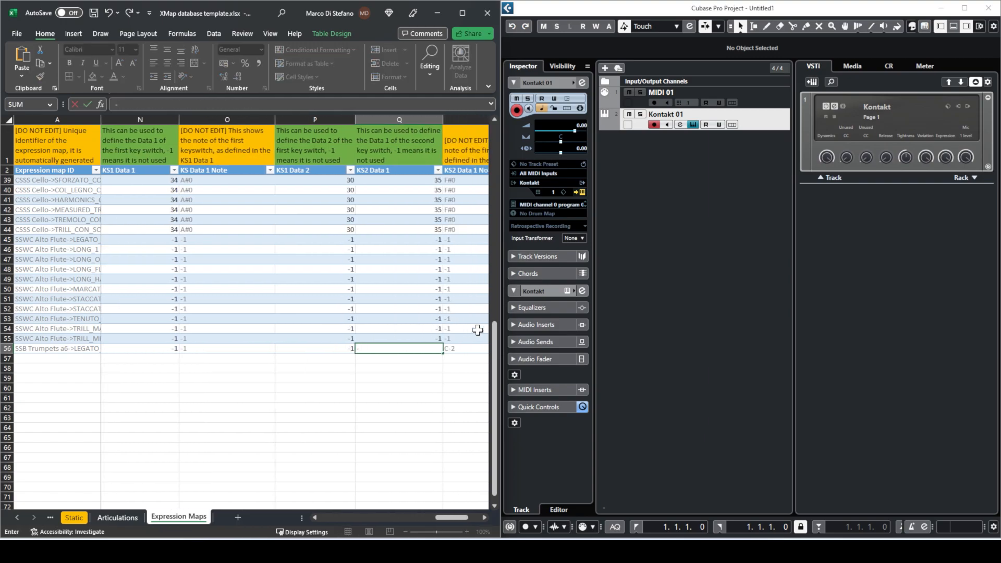
text(1)
key(Tab)
key(Tab)
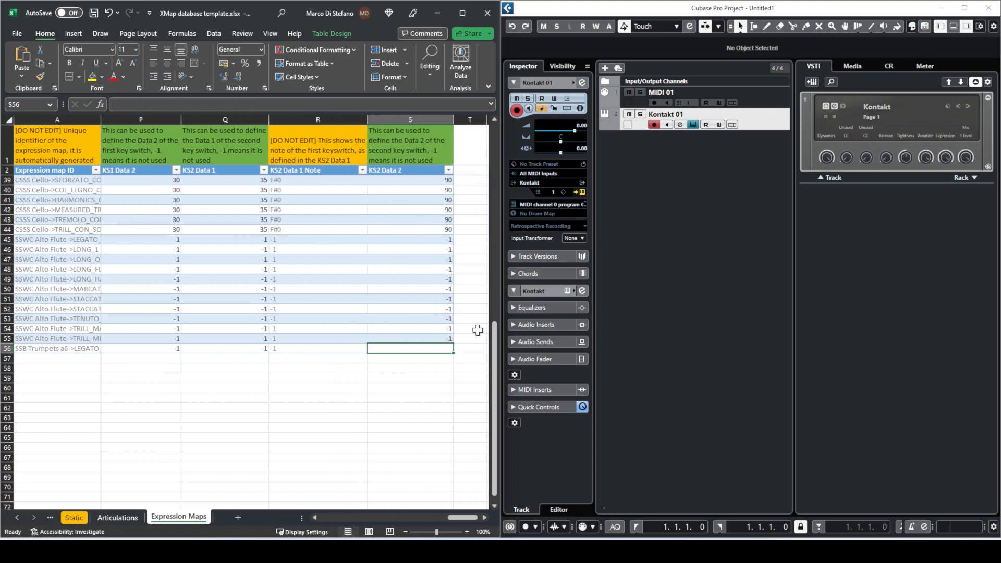
text(-1)
- Step back along row 56 to review its values from library code to articulation name
key(Left)
key(Left)
key(Left)
key(Left)
key(Left)
key(Left)
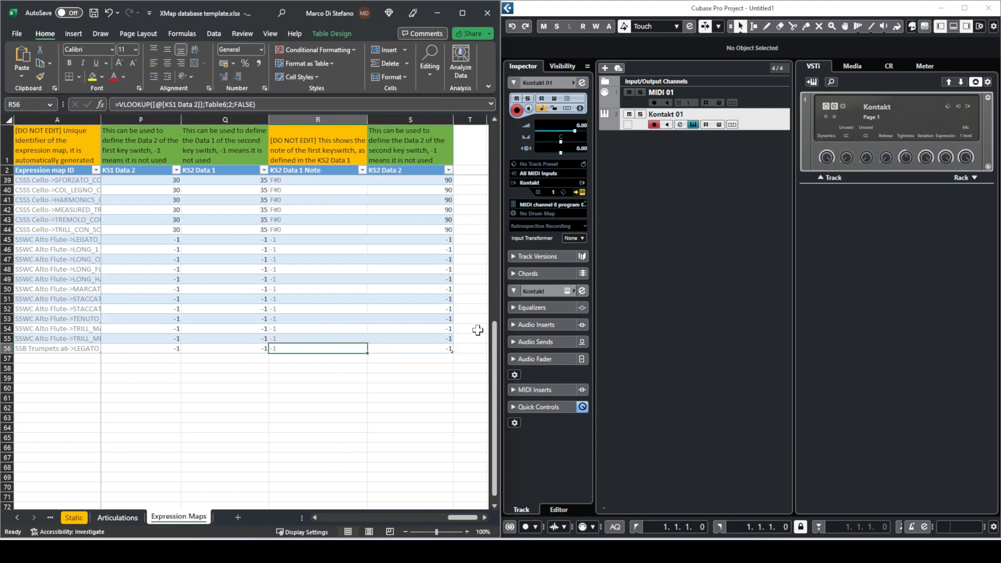
key(Left)
key(Left)
key(Left)
key(Left)
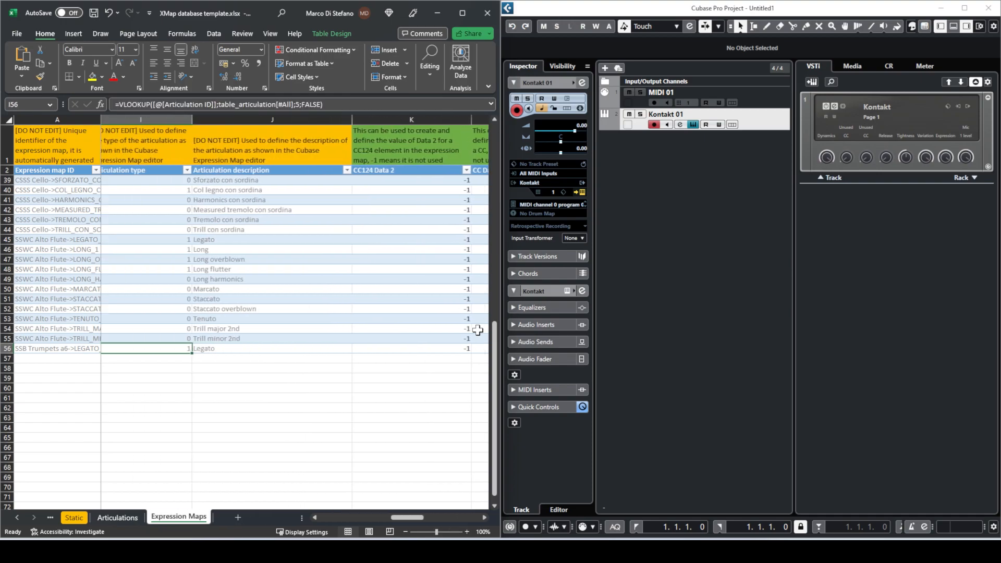
key(Right)
key(Right)
key(Left)
key(Left)
key(Left)
key(Left)
key(Left)
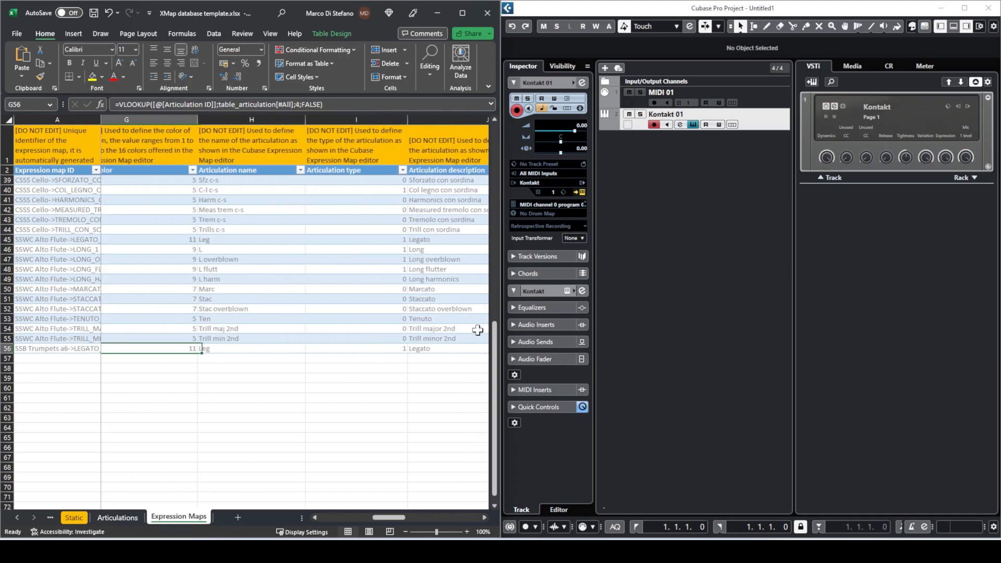
key(Left)
key(Left)
key(Left)
key(Left)
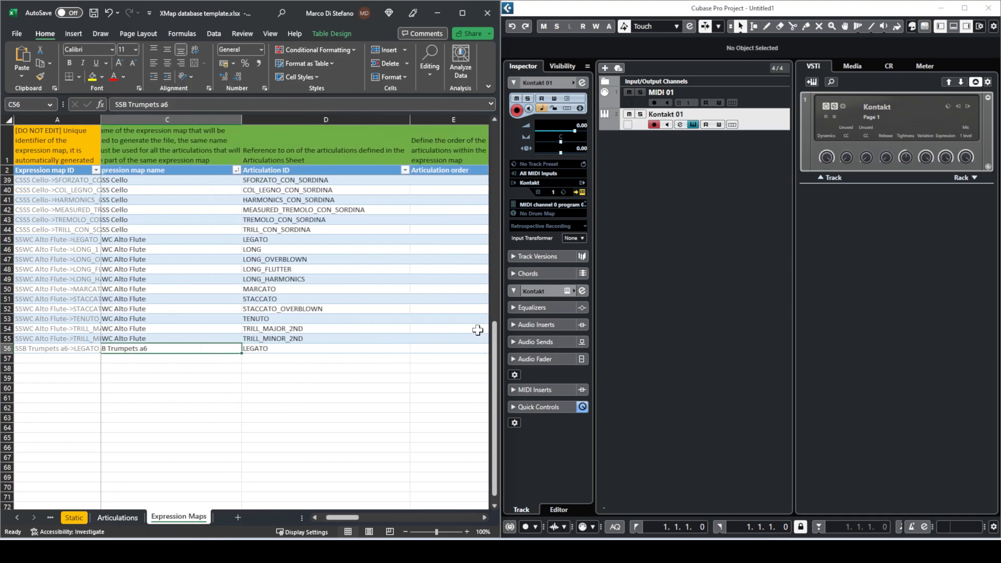
key(Right)
key(Right)
key(Right)
key(Right)
key(Right)
key(Right)
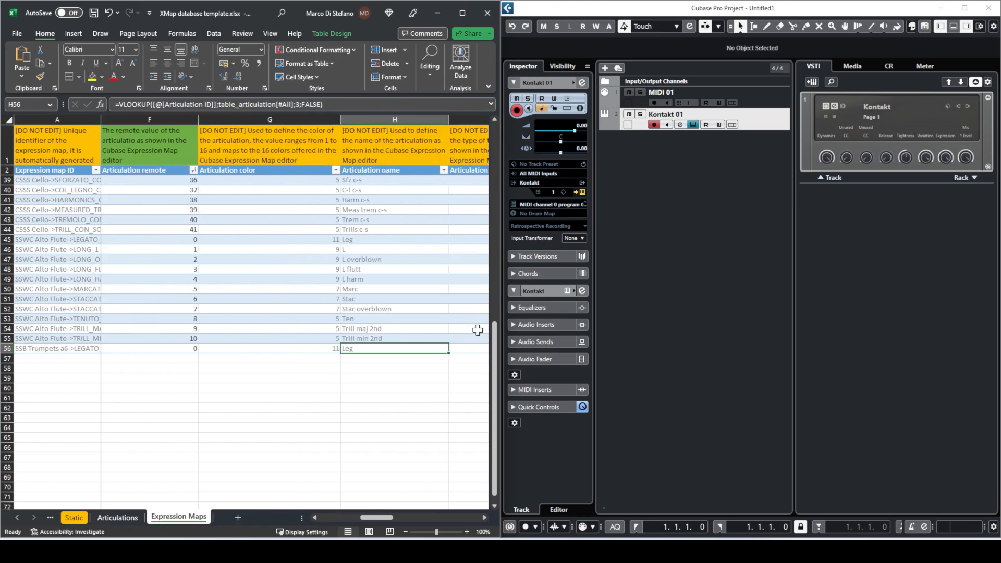
- Switch Trumpets a6 to the Long articulation in Kontakt, then move to empty cell B57 in Excel
click(726, 307)
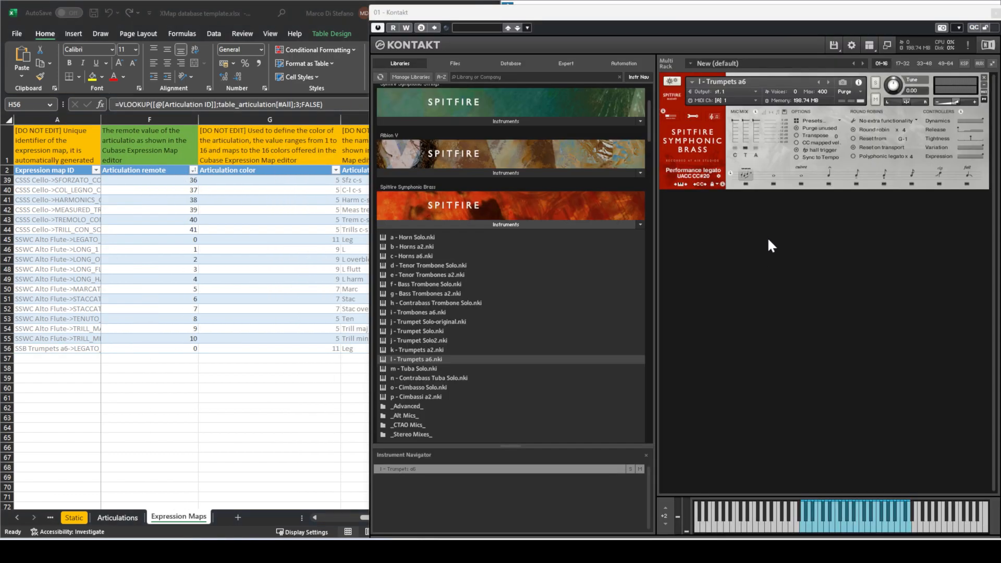
click(773, 177)
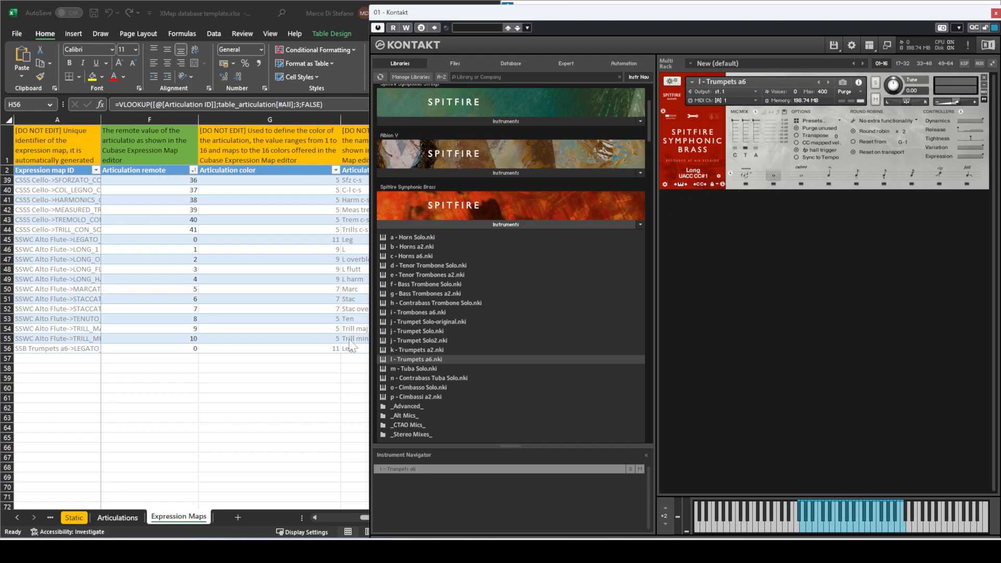
click(368, 339)
click(293, 349)
key(Left)
key(Left)
key(Left)
key(Left)
key(Left)
key(Left)
key(Right)
key(Down)
- Enter SSB in B57 and copy the SSB Trumpets a6 map name into C57
text(SSB)
key(Tab)
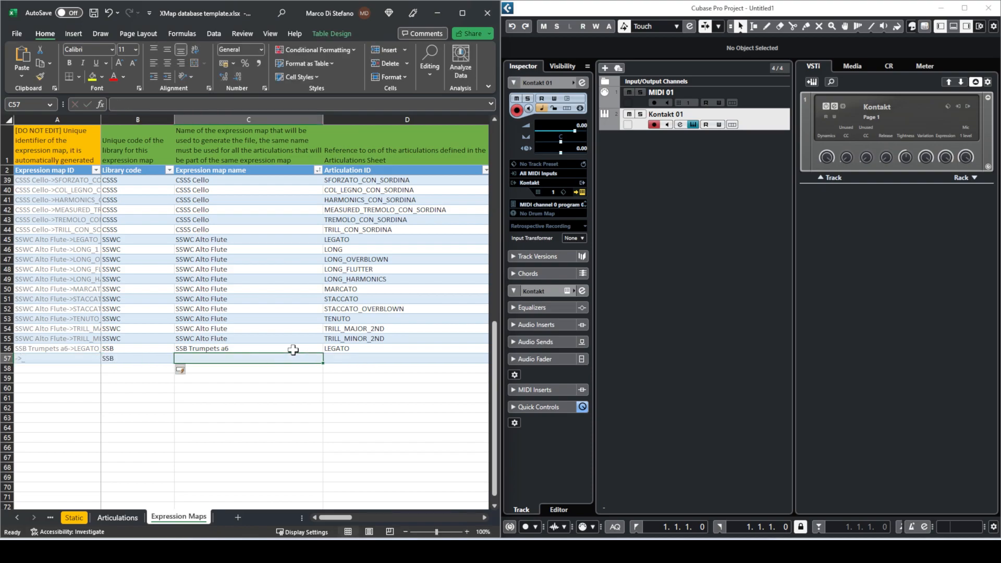
key(Up)
key(ctrl+c)
key(Down)
key(ctrl+v)
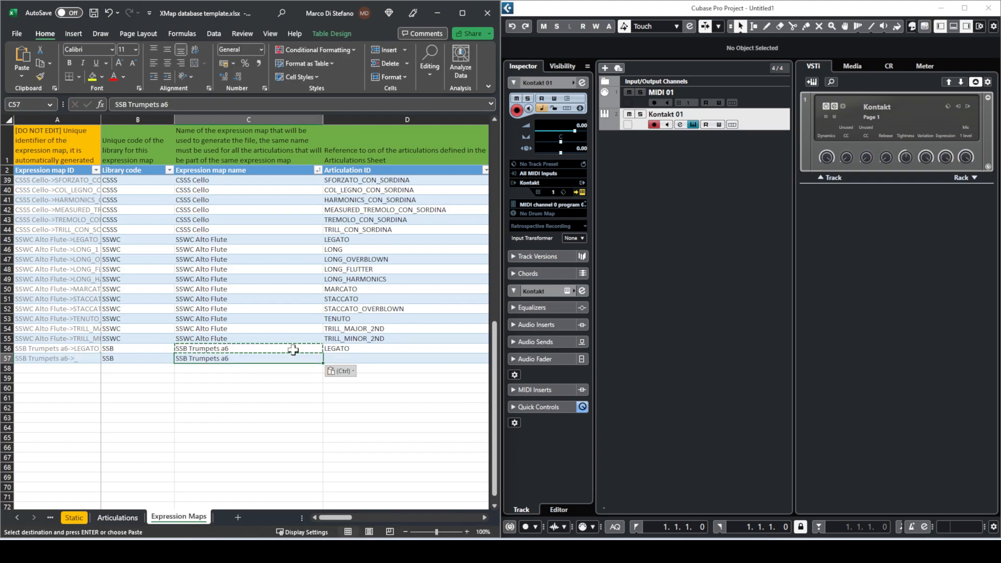
key(Tab)
- Enter LONG as the articulation ID in D57 and verify it on the Articulations sheet
text(LO)
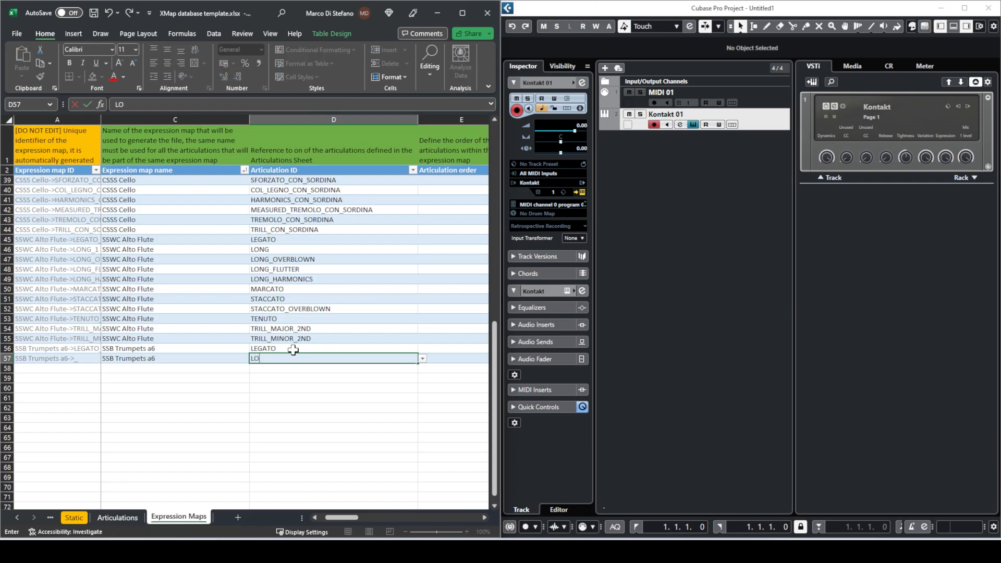
key(Return)
key(Up)
key(Right)
key(Left)
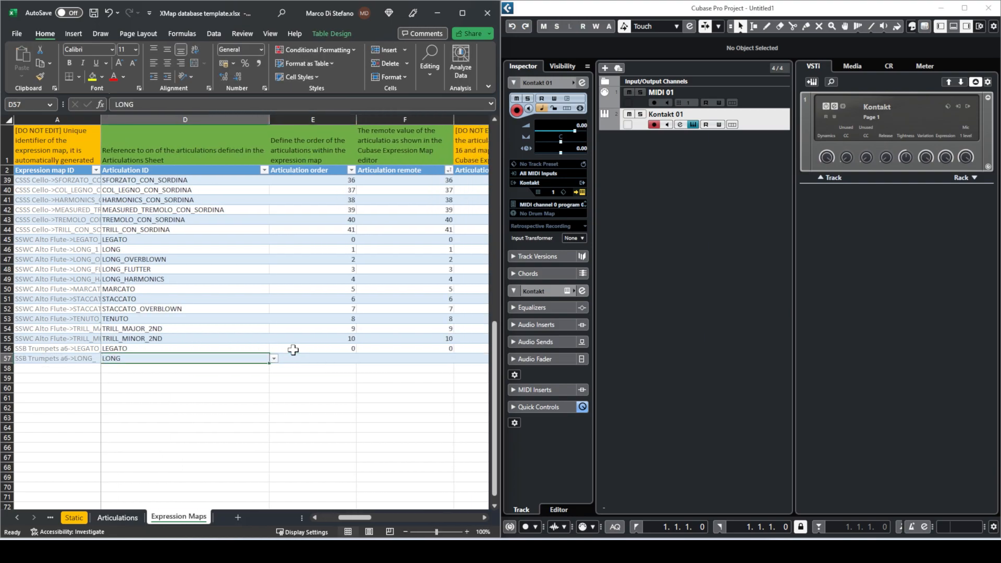
key(Left)
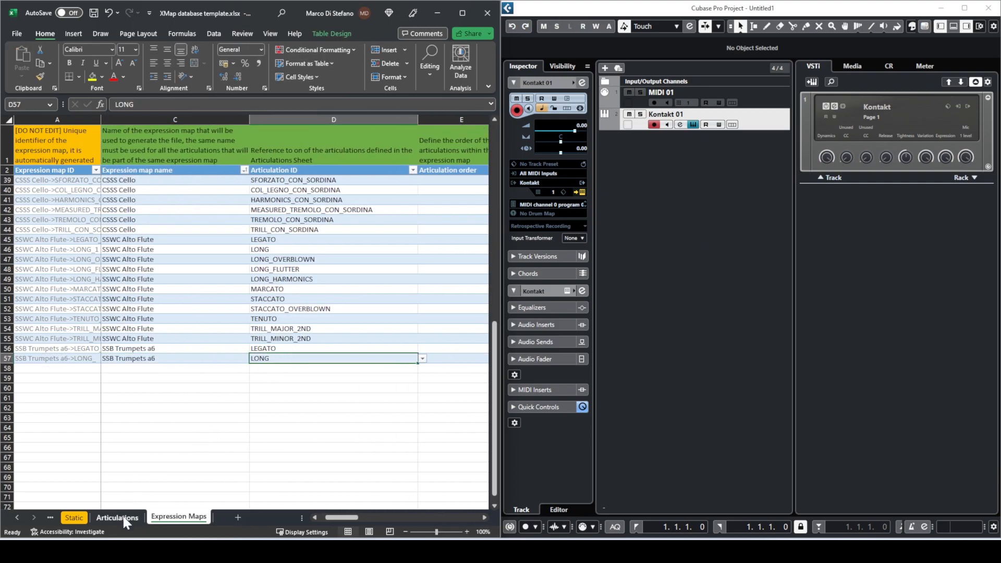
click(121, 516)
click(55, 320)
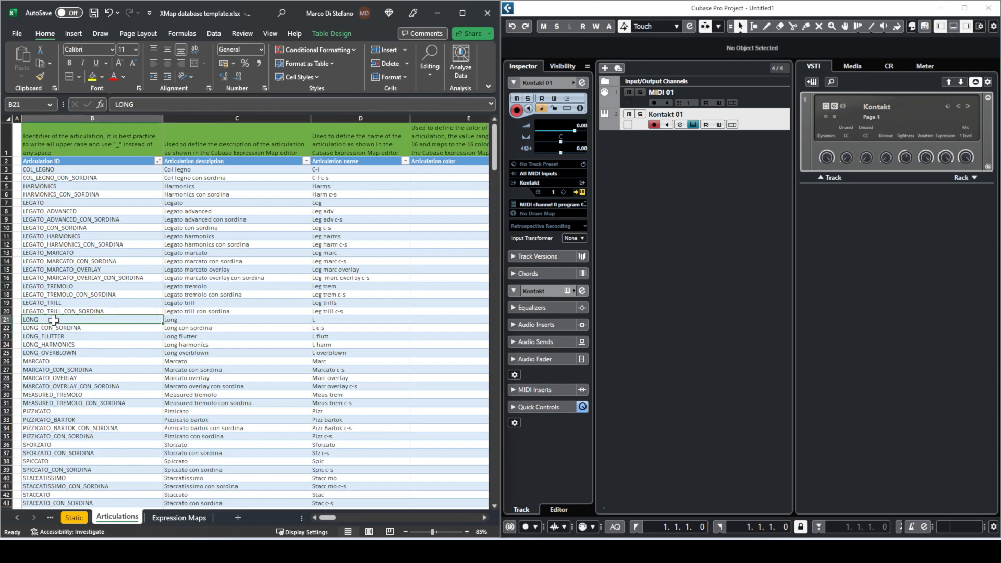
click(184, 517)
- Set articulation order 1 in E57 for the LONG row
key(Right)
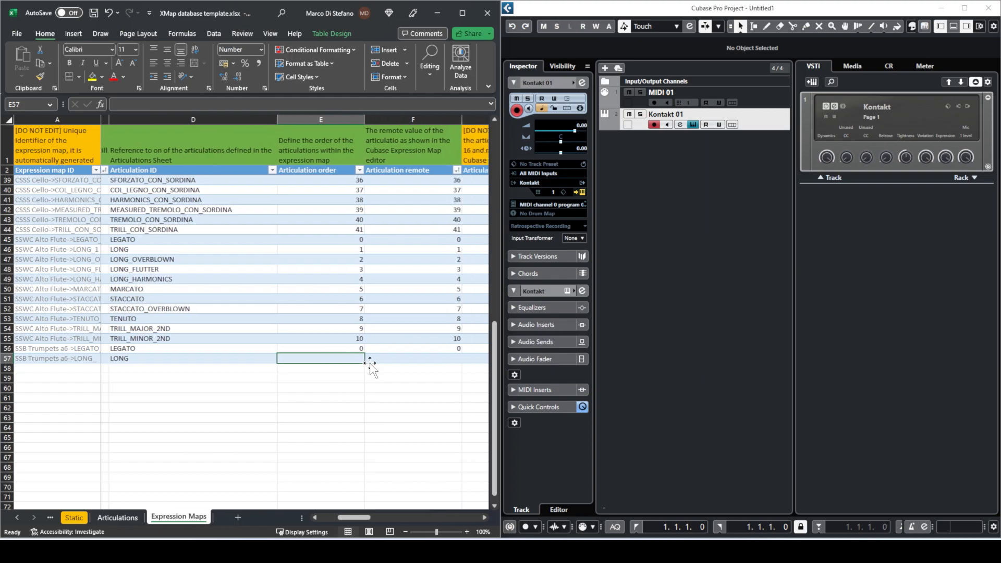
text(1)
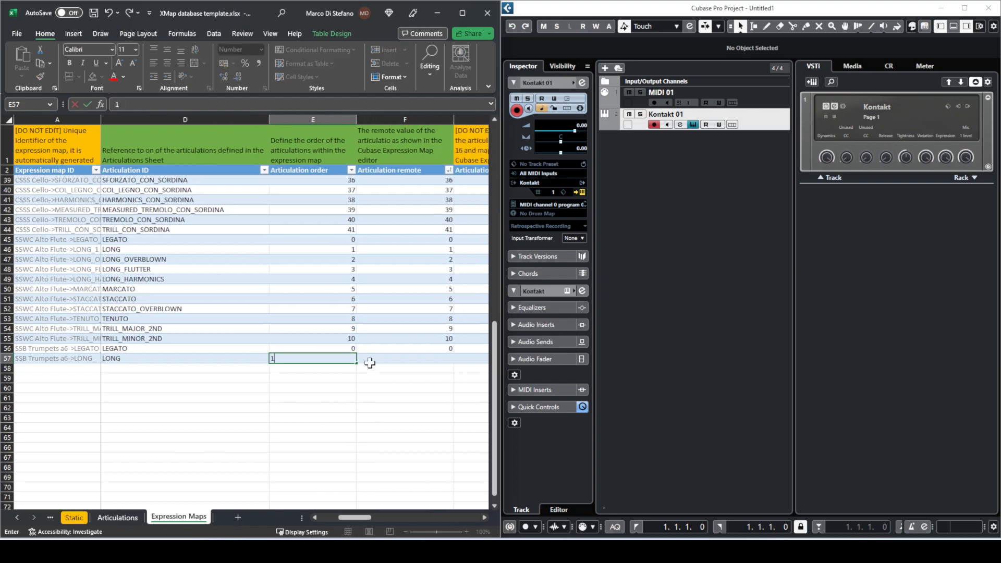
key(Tab)
key(Right)
key(Right)
key(Right)
key(Right)
key(Right)
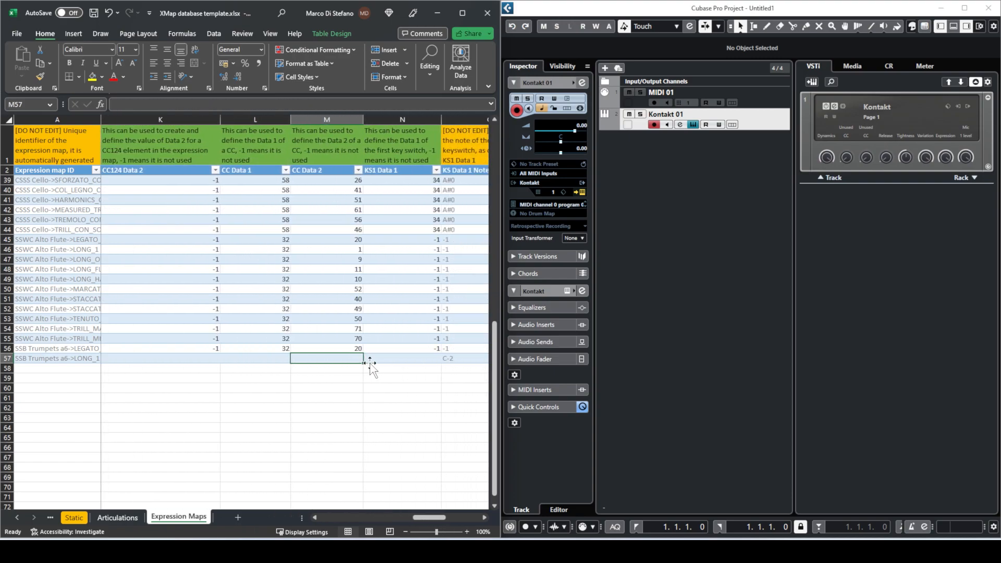
- Fill row 57 with -1 for CC124 data 2, CC 32 value 1, and -1 in the keyswitch fields
text(-1)
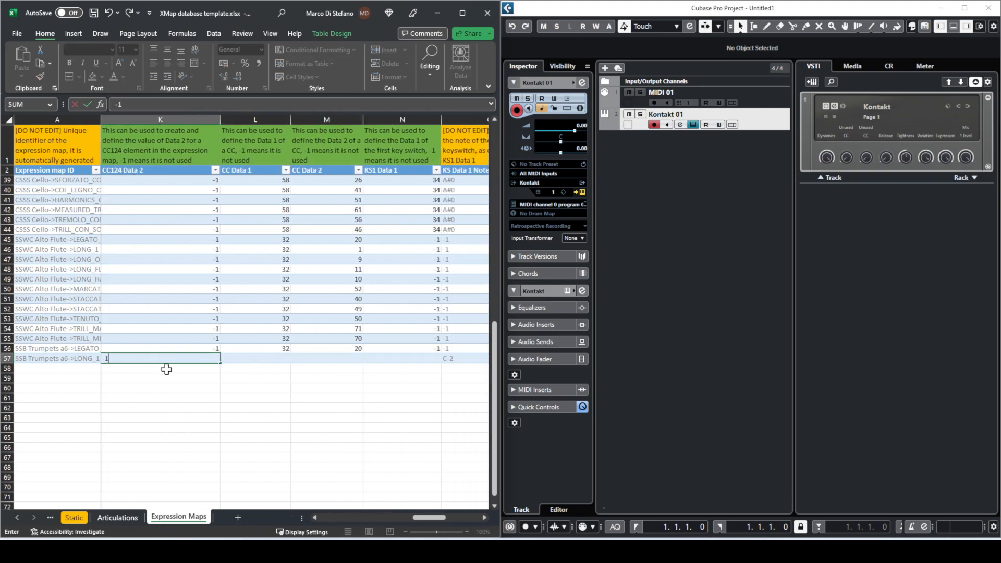
key(Tab)
text(32)
key(Tab)
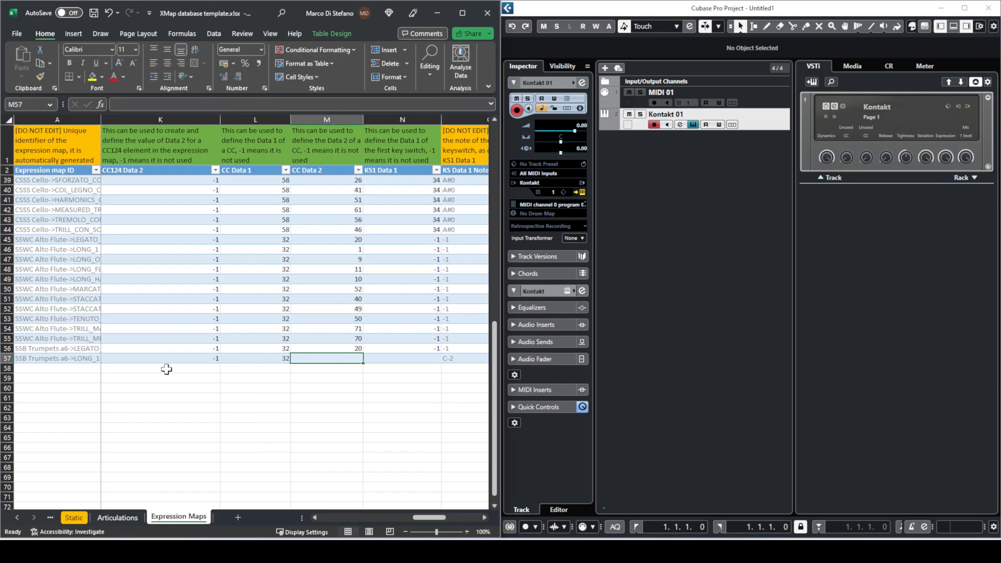
text(1)
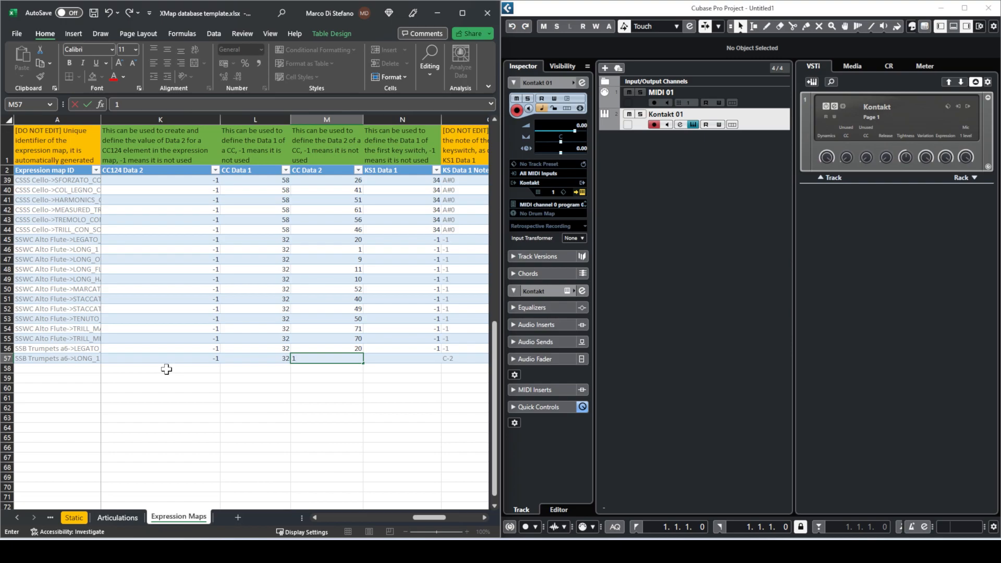
key(Tab)
text(-1)
key(Tab)
text(-1)
key(Tab)
text(-)
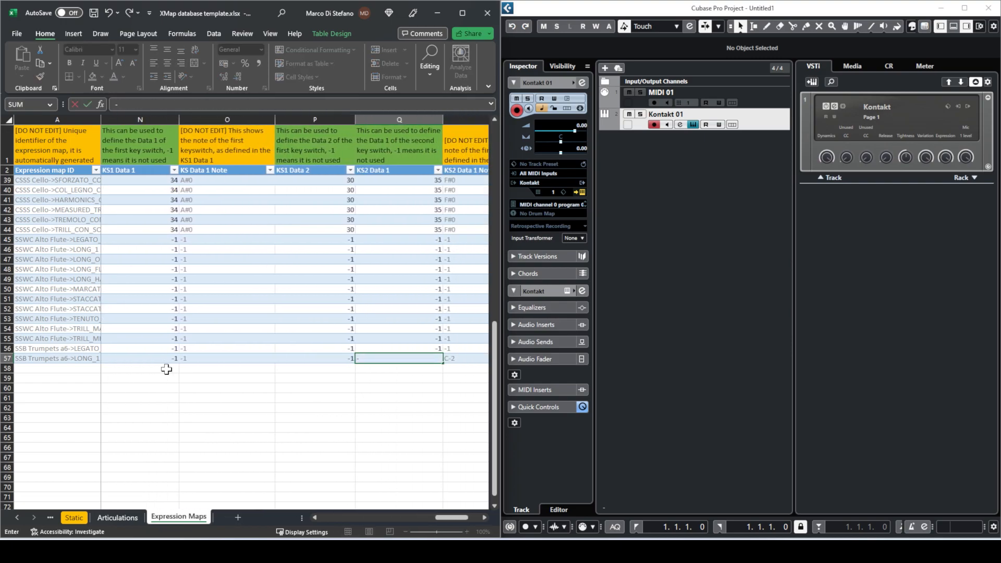
text(1)
key(Tab)
key(Tab)
text(-1)
key(Return)
- Compare row 57's library code, map name and articulation ID against row 56
key(Up)
key(Left)
key(Left)
key(Left)
key(Left)
key(Left)
key(Left)
key(Left)
key(Left)
key(Left)
key(Left)
key(Left)
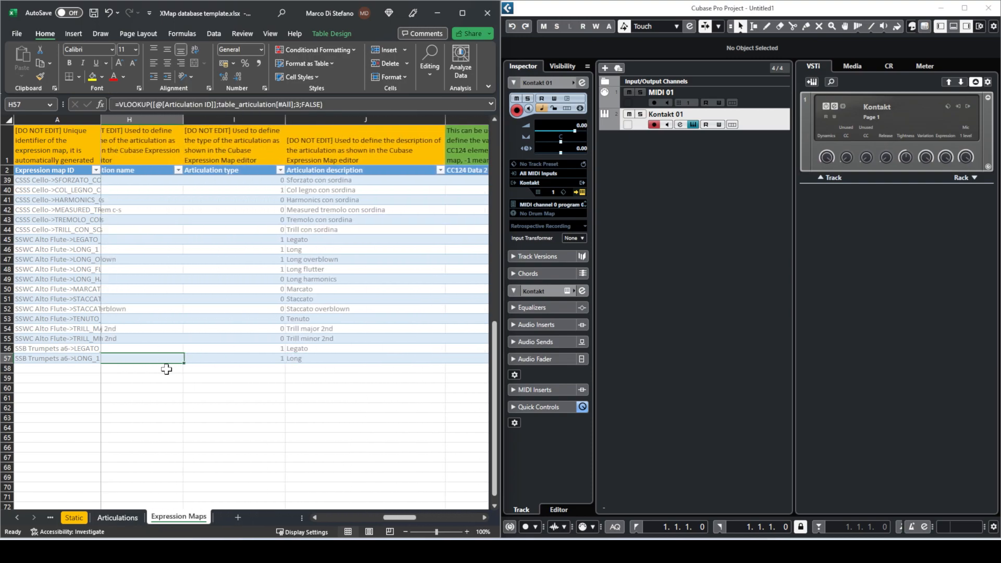
key(Left)
key(Left)
key(Left)
key(Left)
key(Left)
key(Left)
key(Left)
key(Right)
drag(201, 347, 209, 355)
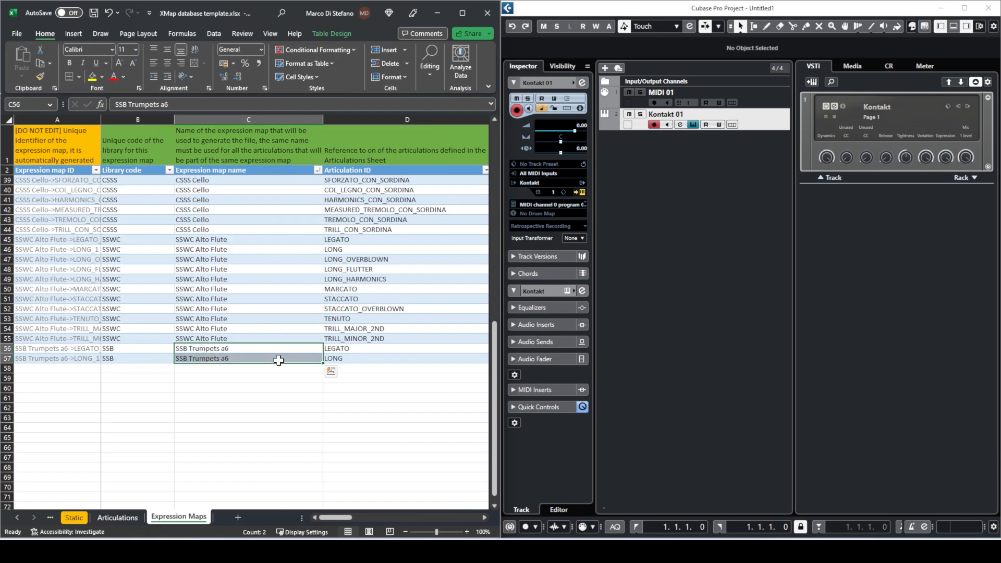
drag(338, 350, 346, 357)
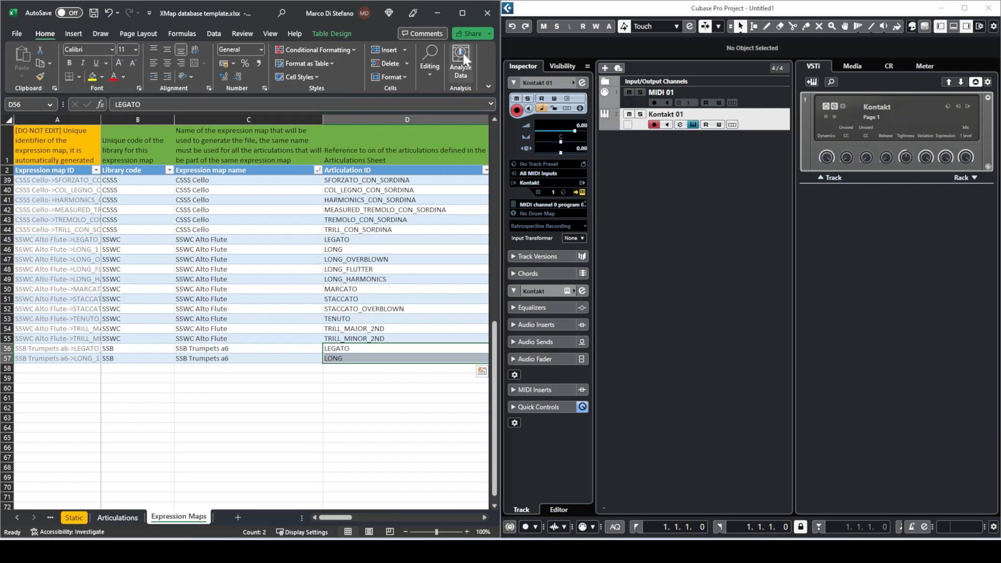
- Close Excel and the Kontakt window, minimize Cubase, and bring XMap forward
click(488, 19)
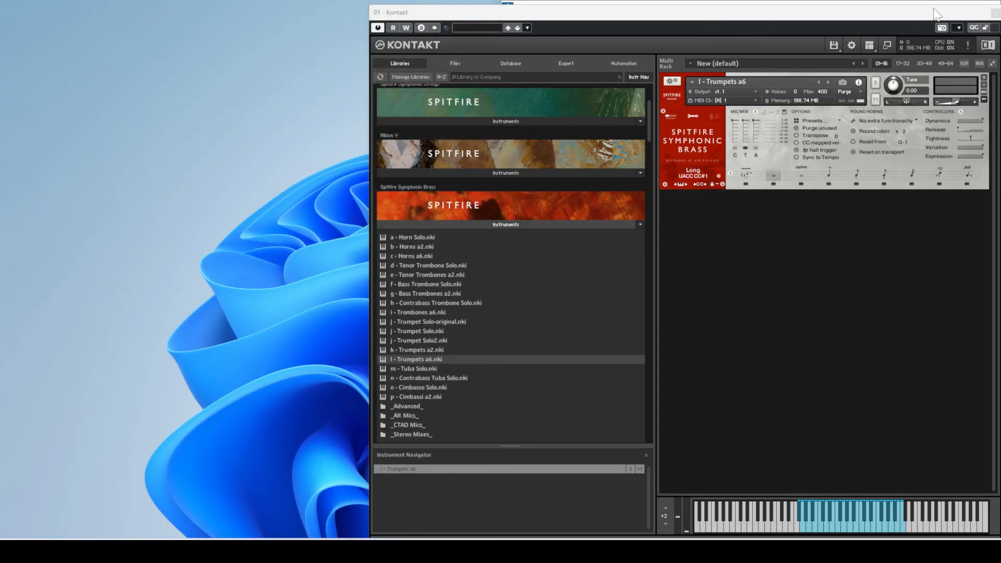
drag(934, 8, 858, 16)
click(918, 21)
click(938, 6)
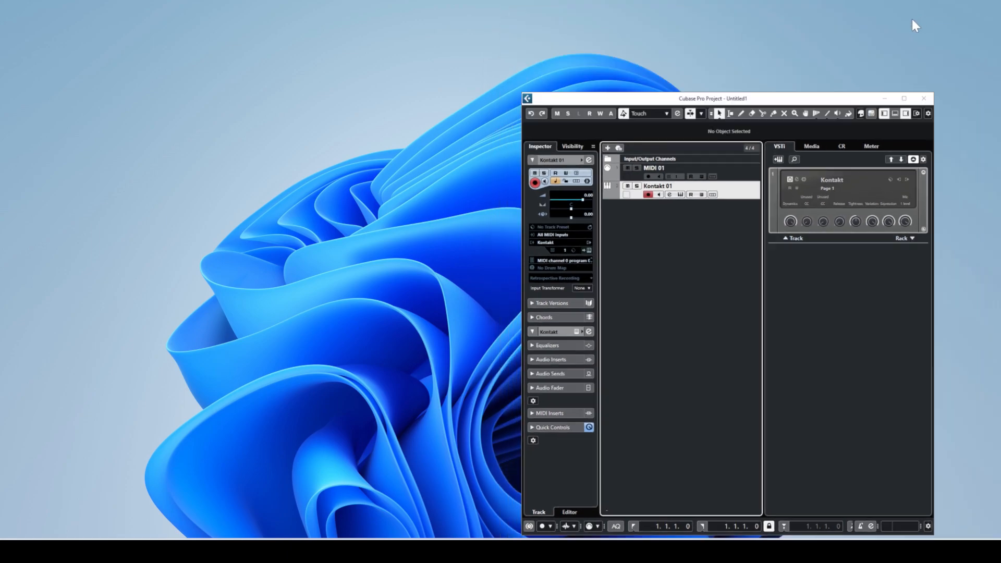
click(687, 551)
- Set XMap's source file to XMap database template.xlsx from the XMap 1.0.0 folder
click(703, 367)
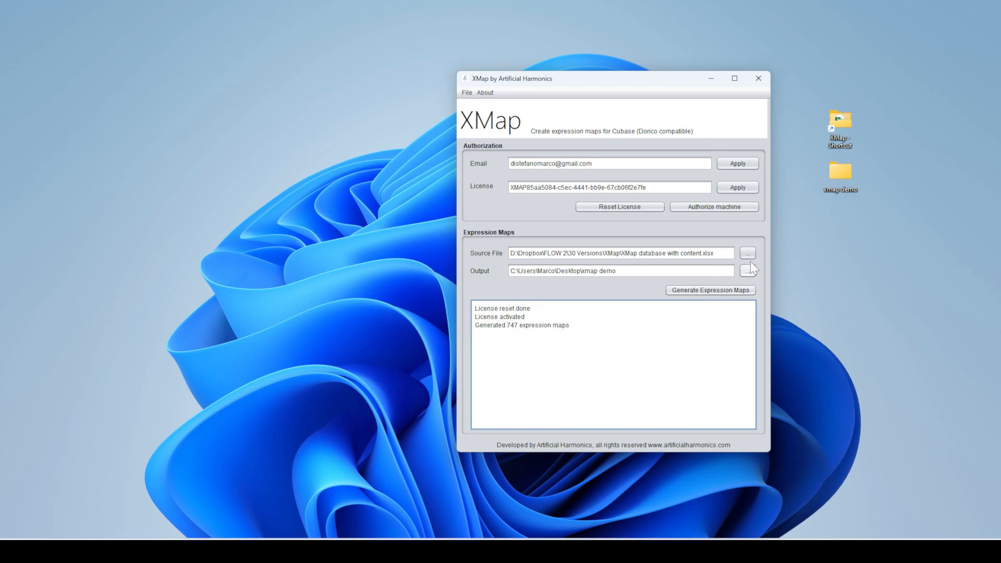
click(747, 254)
click(494, 224)
double_click(494, 225)
click(537, 231)
click(686, 339)
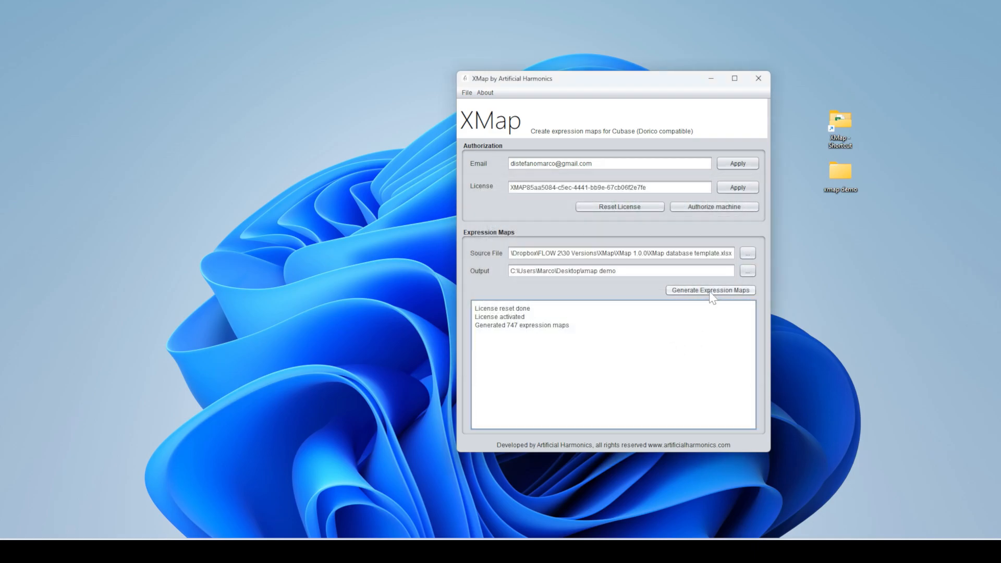
double_click(843, 171)
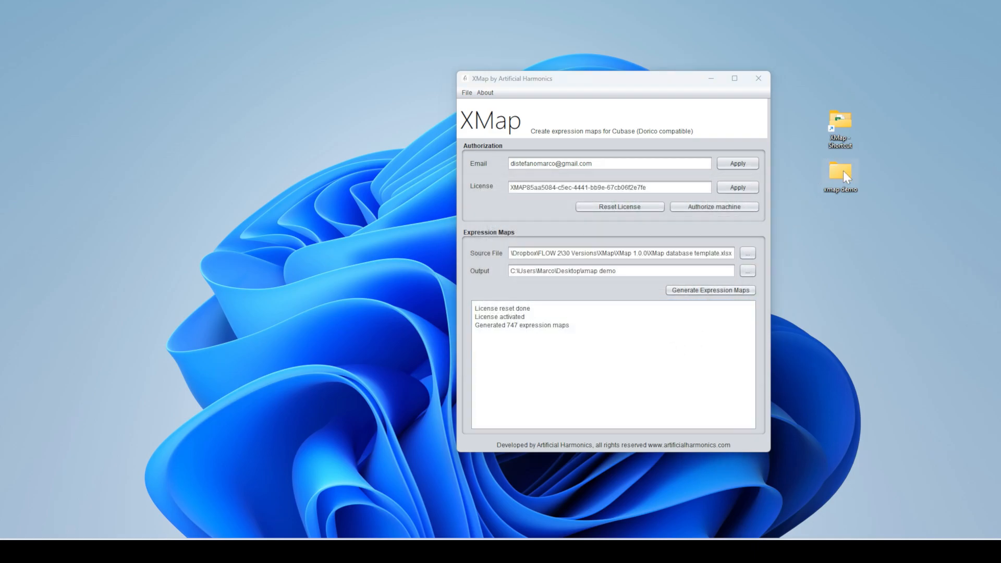
- Delete every previously generated folder from the xmap demo output folder
click(312, 243)
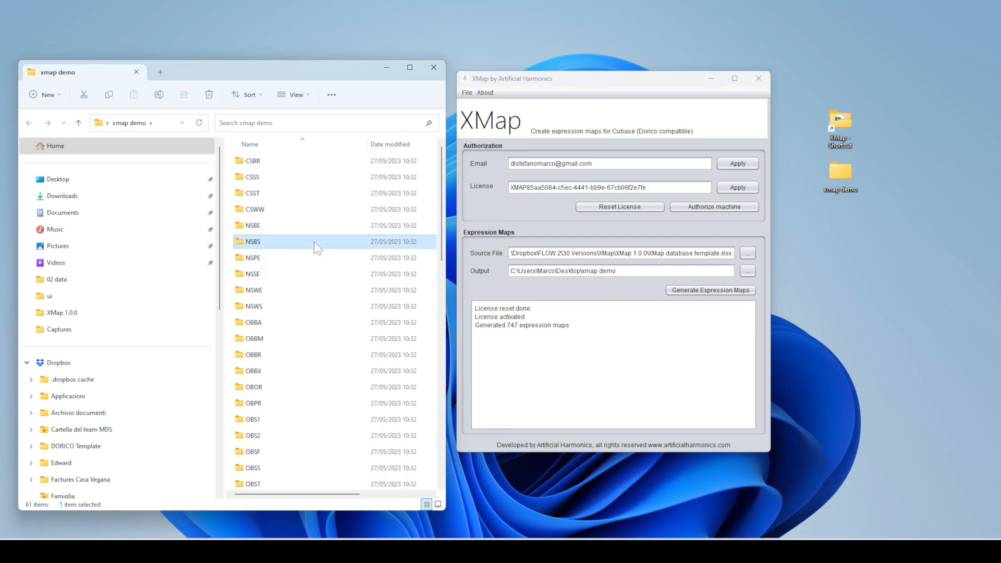
key(ctrl+a)
key(Delete)
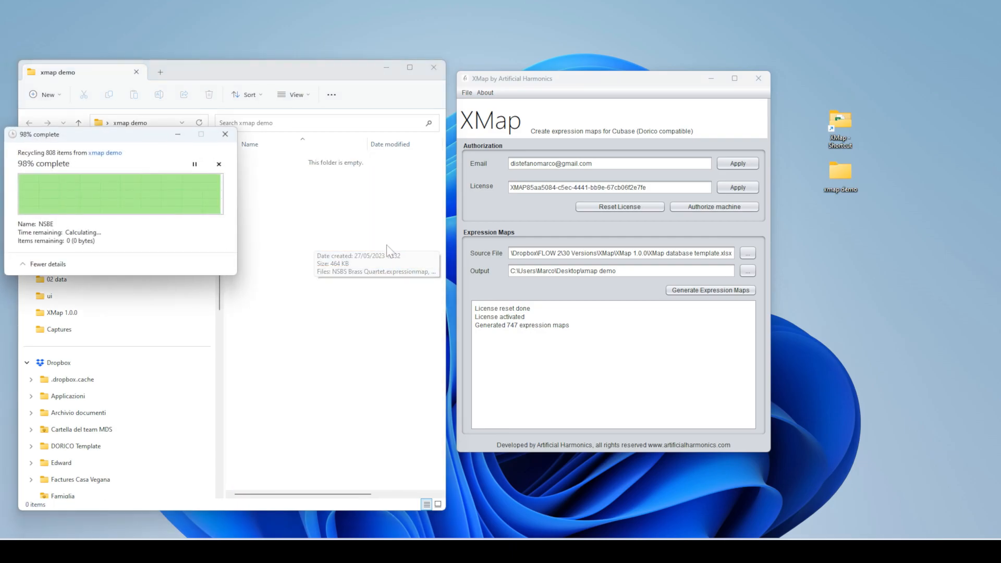
- Return to XMap, note the generated maps count in the log, and regenerate
click(377, 263)
click(621, 350)
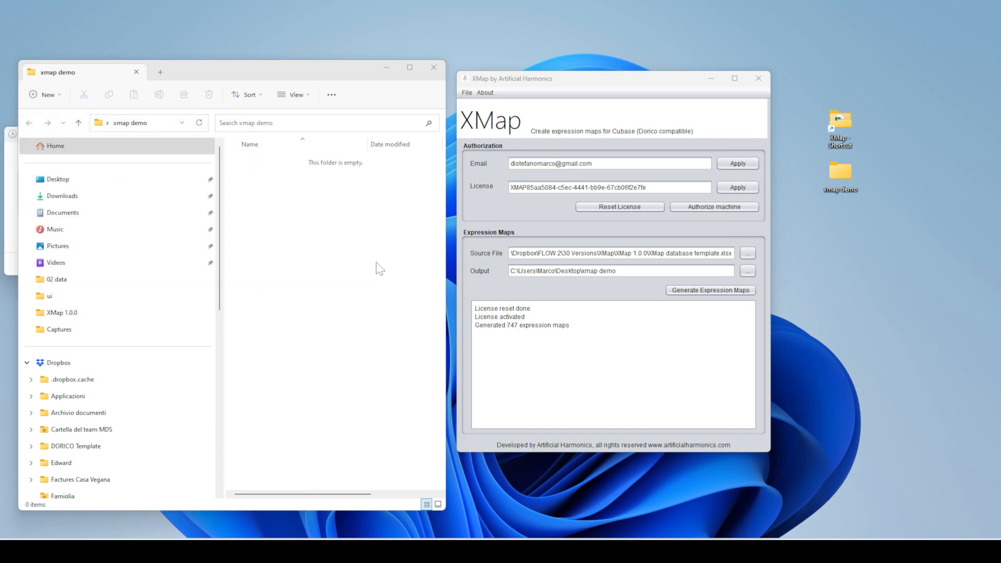
drag(509, 327, 514, 329)
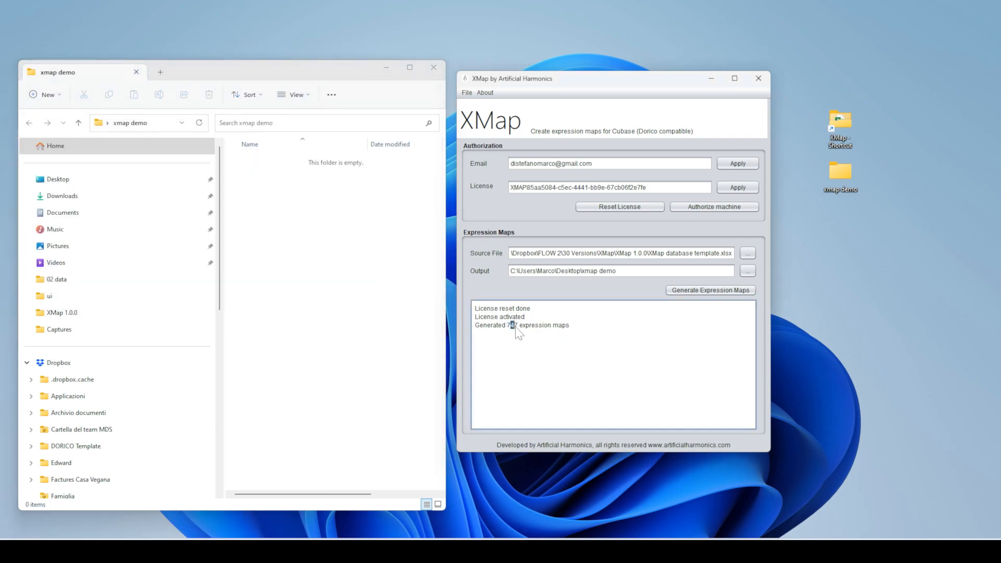
click(724, 293)
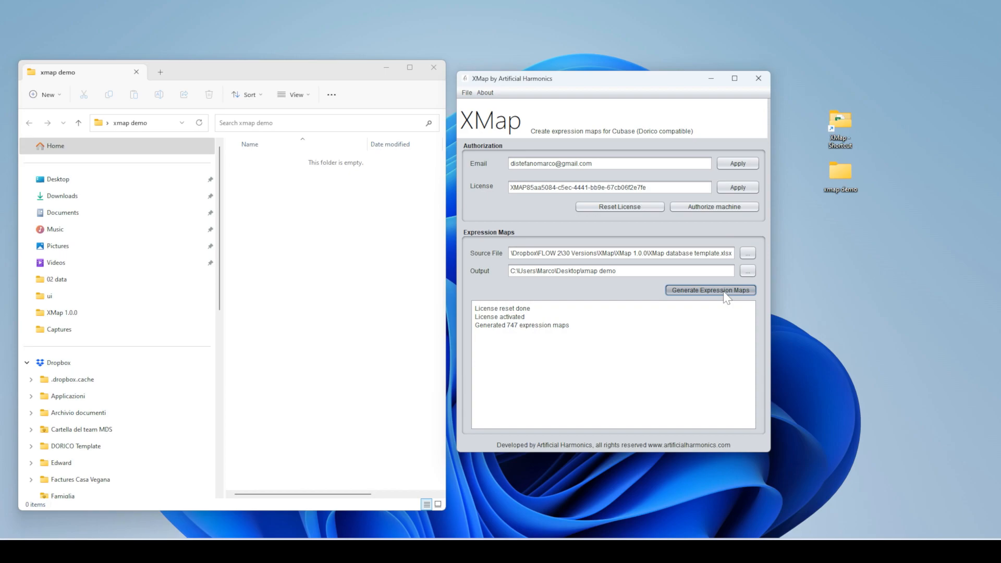
- Generate the expression maps and locate SSB Trumpets a6.expressionmap in the new SSB folder
click(724, 293)
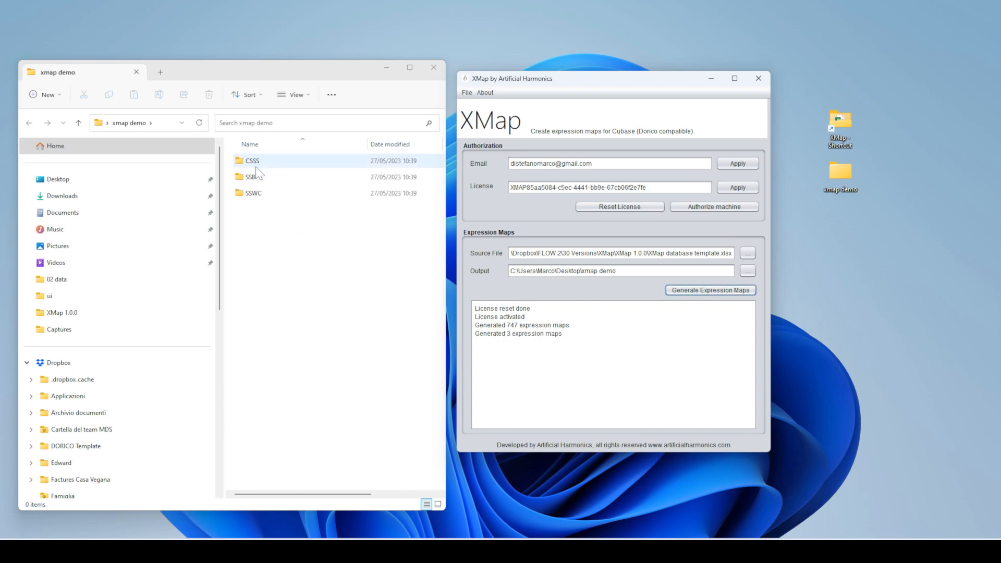
click(252, 177)
click(259, 185)
click(261, 192)
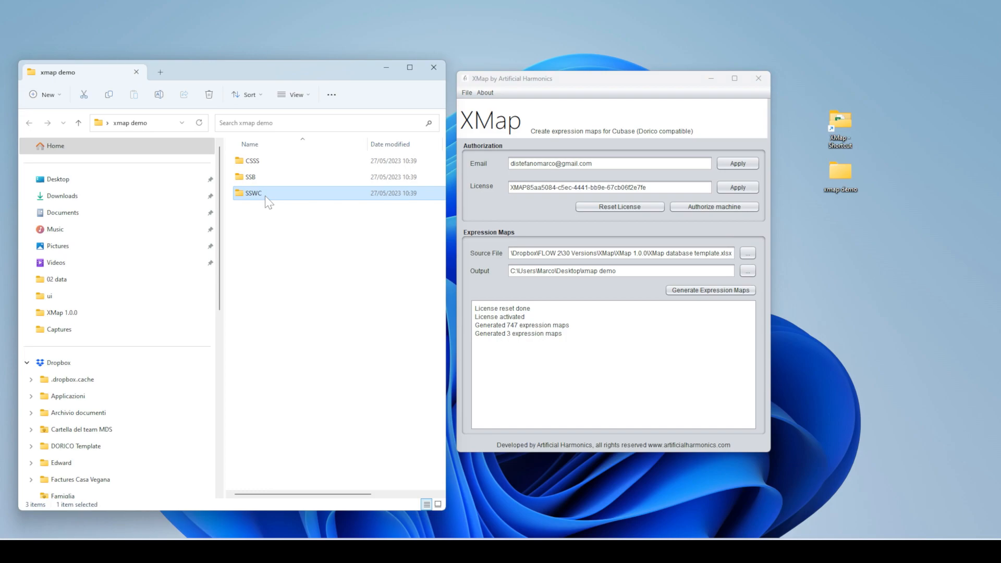
click(259, 163)
click(261, 193)
click(254, 180)
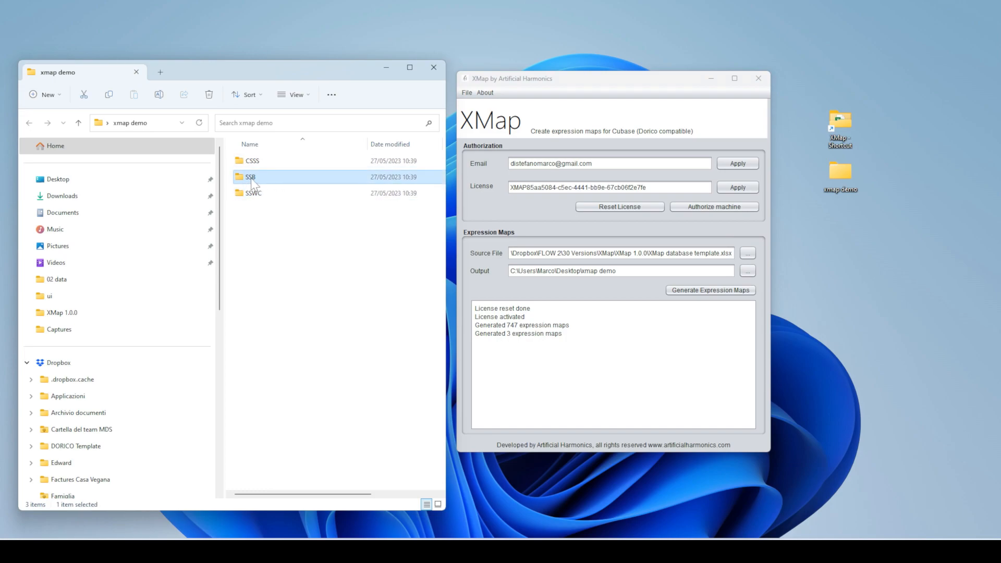
double_click(253, 180)
click(269, 166)
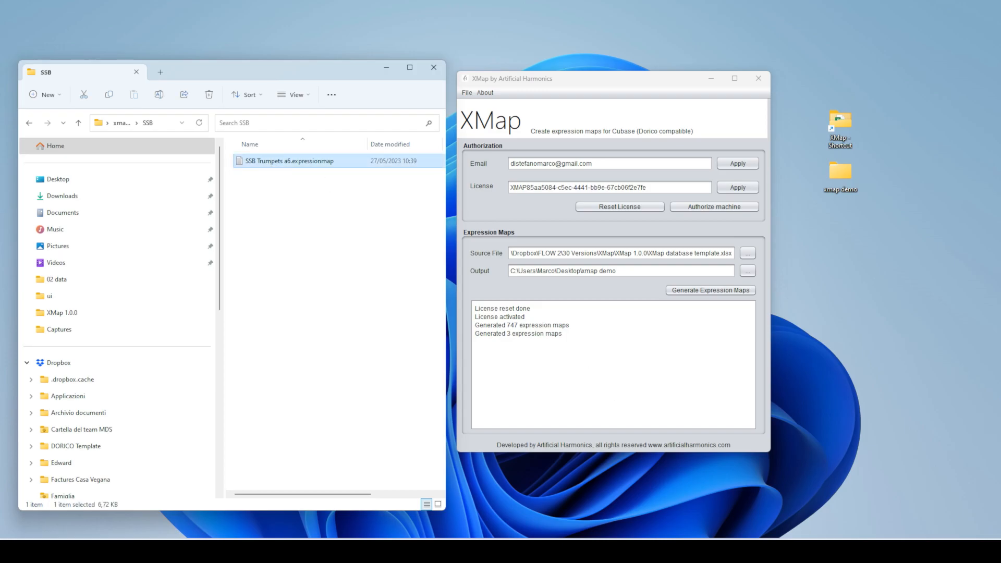
- In Cubase, route the MIDI 01 track's output to Kontakt
click(616, 551)
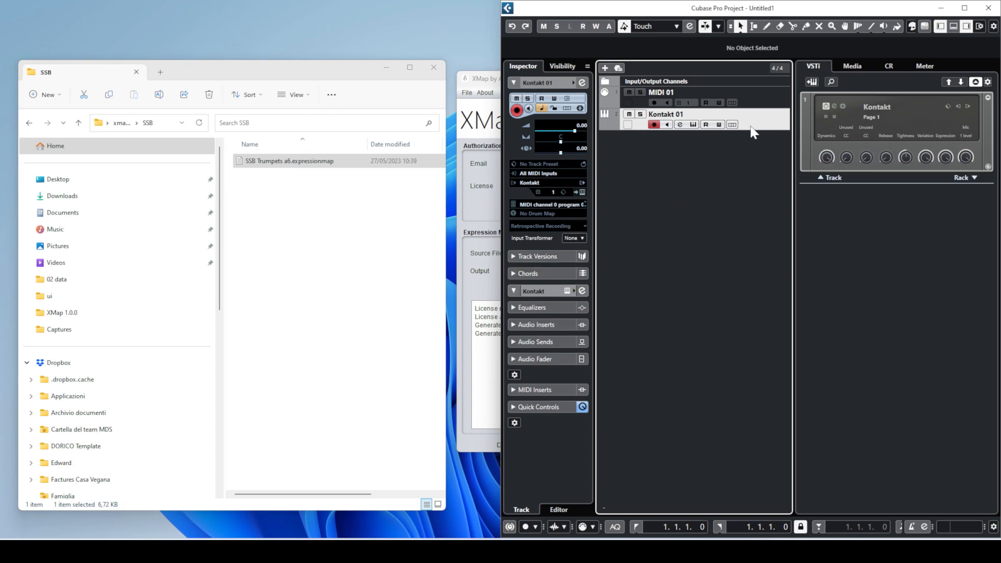
click(756, 98)
click(547, 173)
click(589, 245)
- Confirm MIDI 01 outputs to 01. Kontakt and expand its Expression Map settings
click(547, 173)
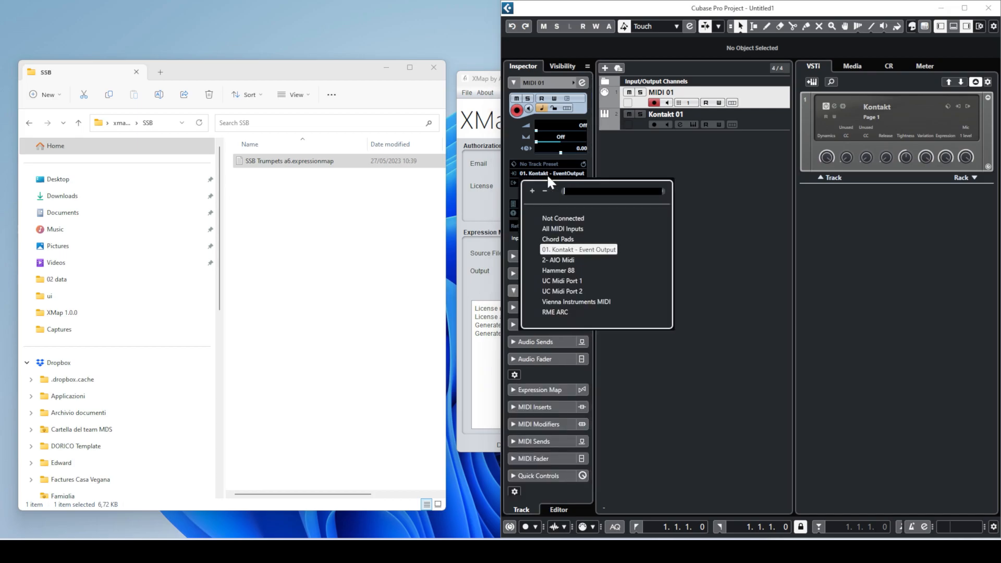
click(561, 229)
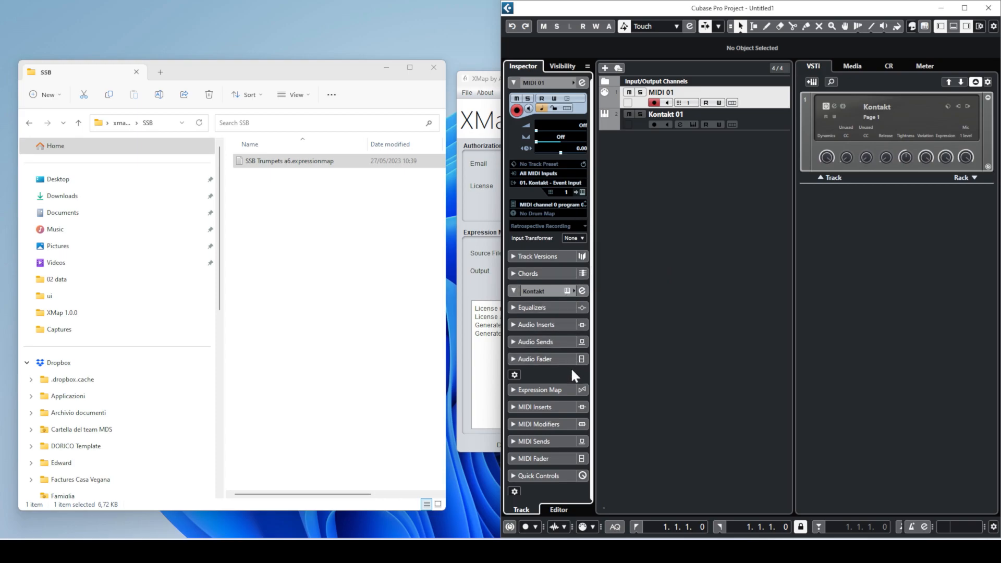
click(553, 390)
- Load SSB Trumpets a6.expressionmap from Desktop > xmap demo > SSB, inspect the L slot, and close
click(553, 189)
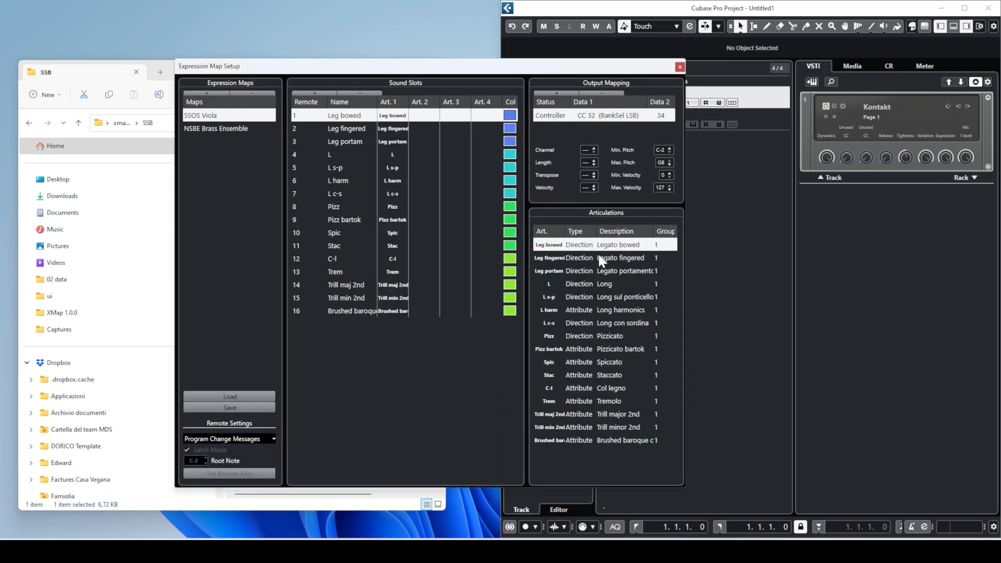
click(237, 396)
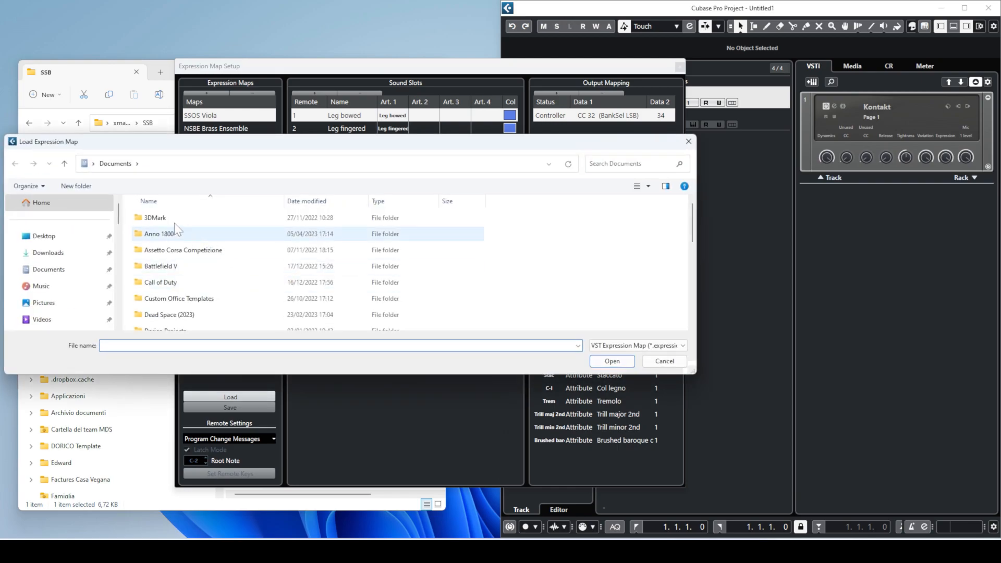
click(78, 237)
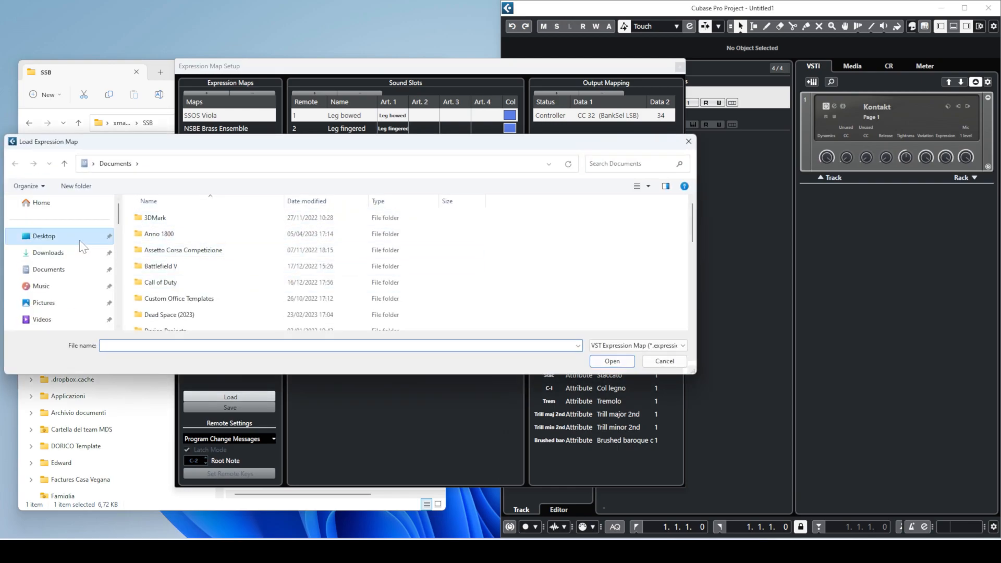
double_click(179, 238)
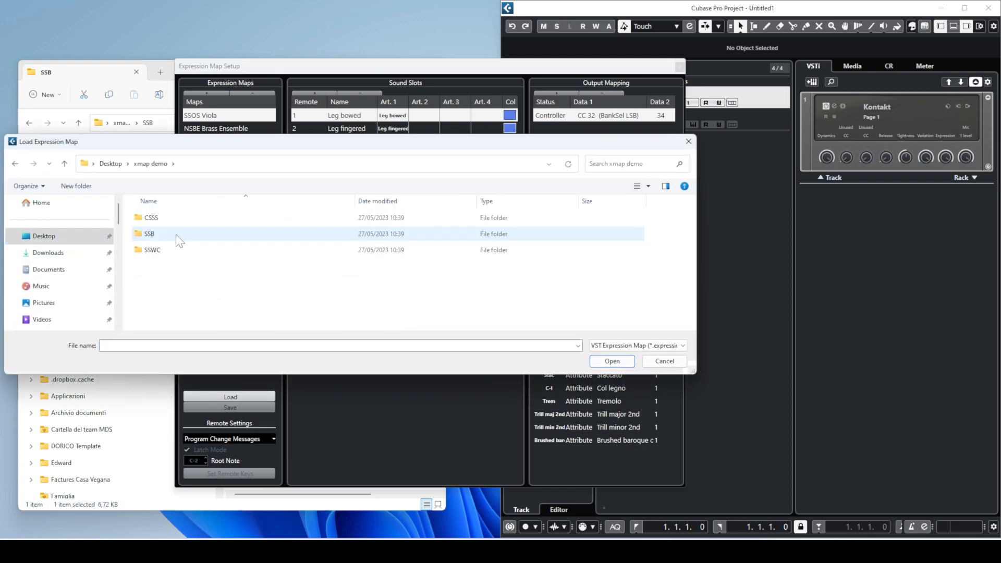
double_click(163, 233)
click(167, 218)
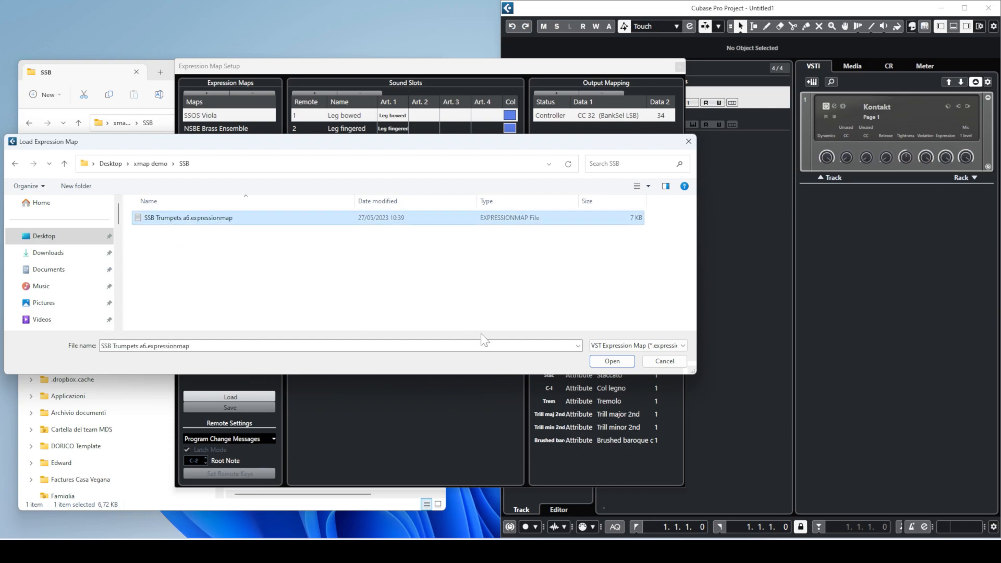
click(604, 362)
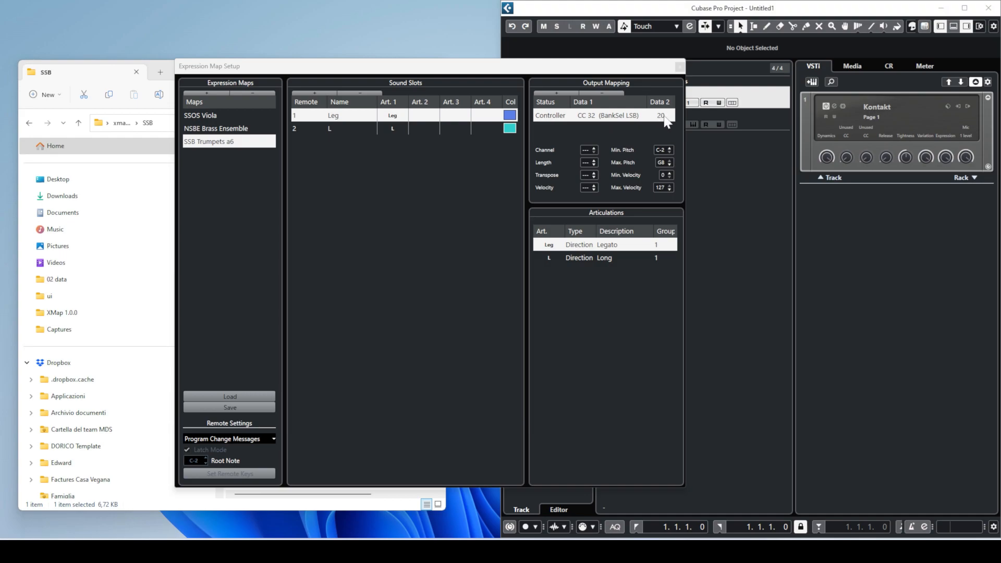
click(362, 129)
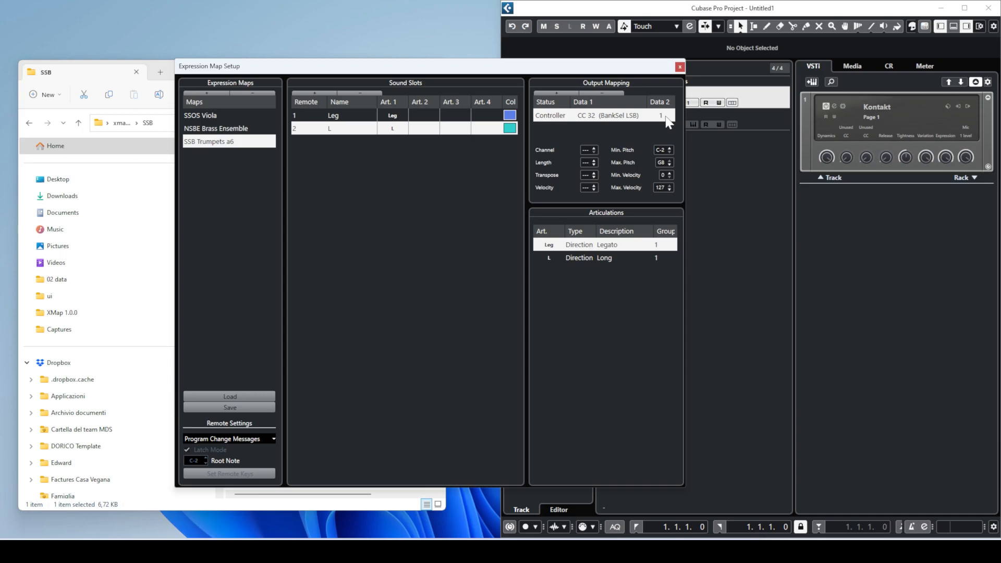
click(680, 67)
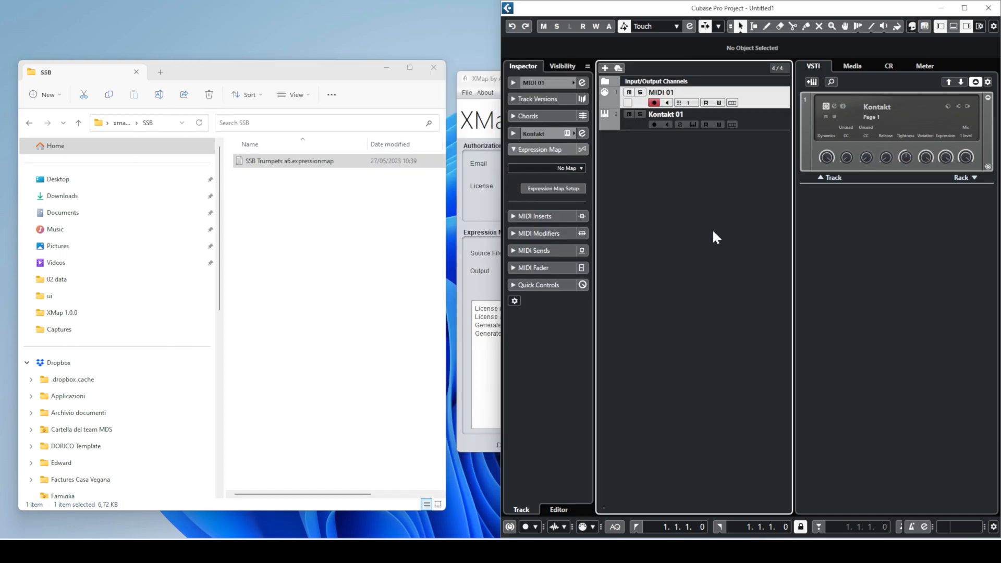
- Add an instrument track using BBC Symphony Orchestra from the Synth category
right_click(662, 147)
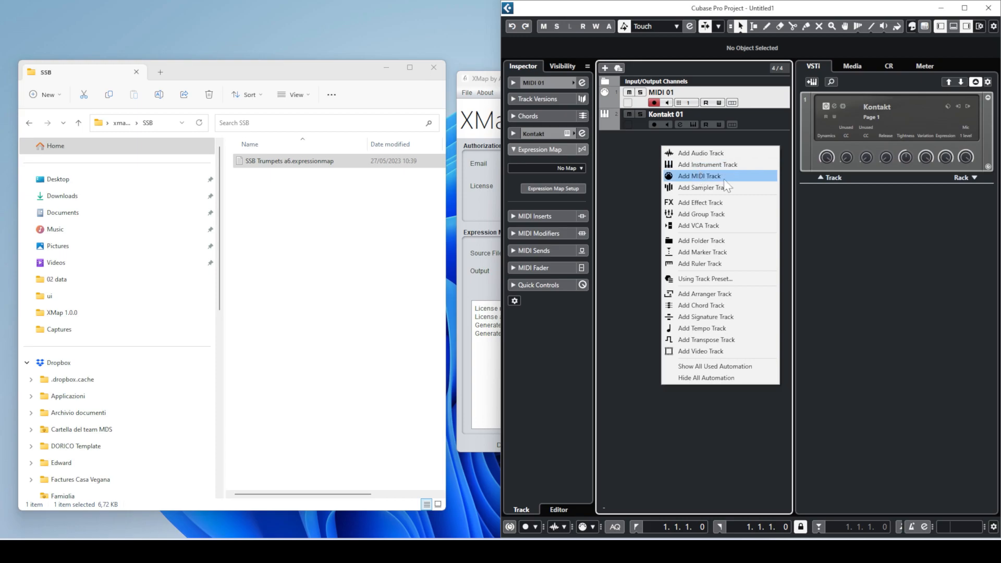
click(721, 166)
click(663, 101)
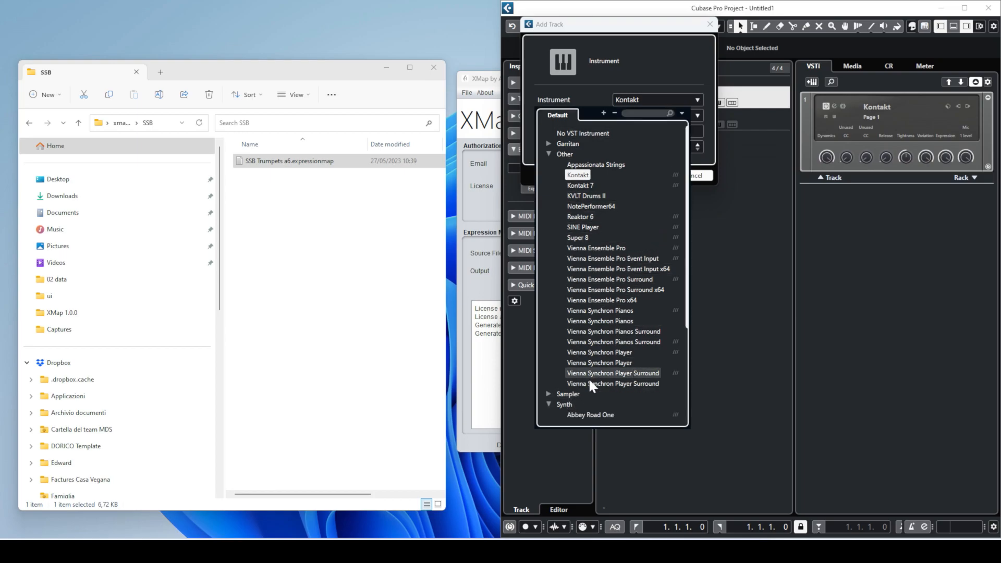
click(549, 404)
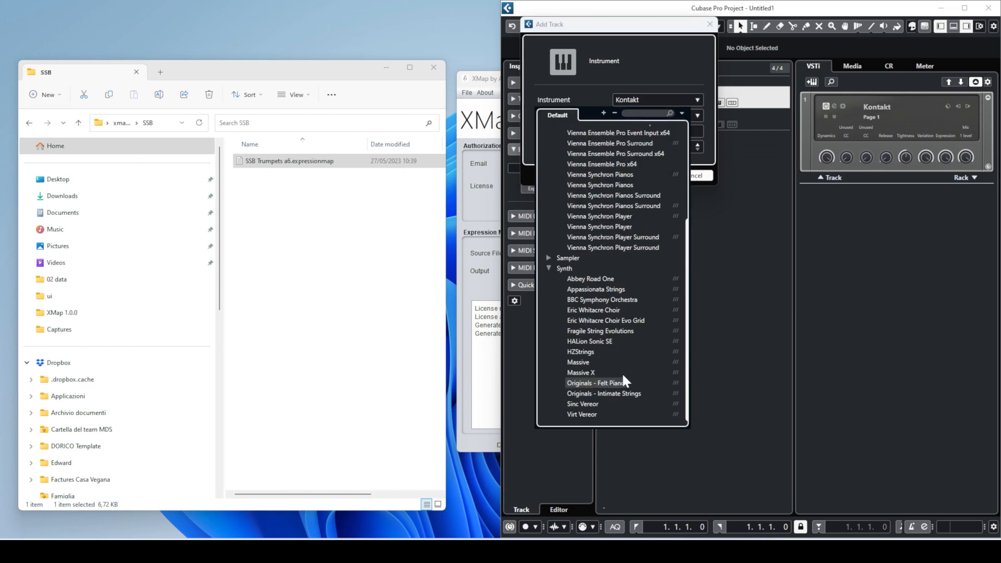
click(614, 302)
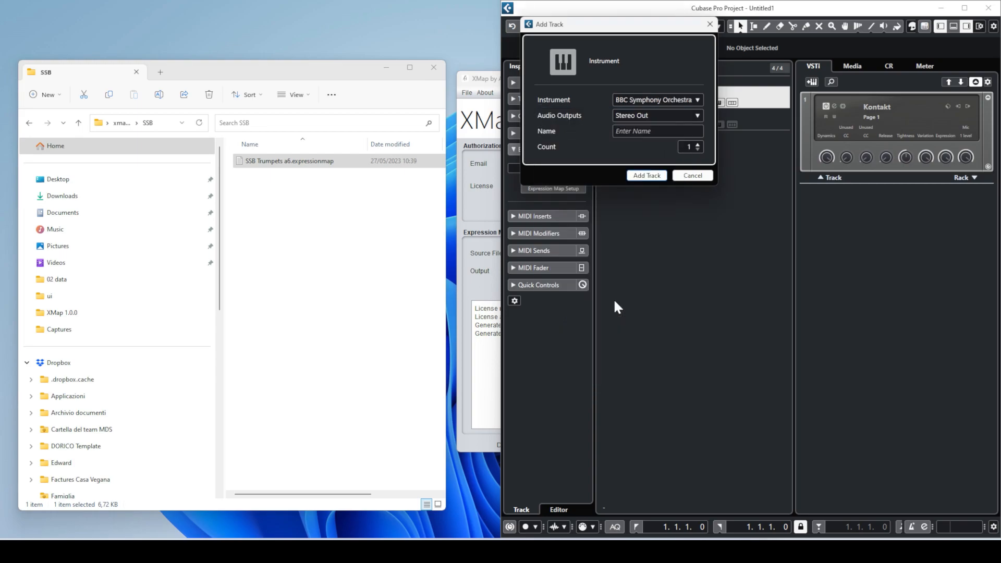
click(646, 176)
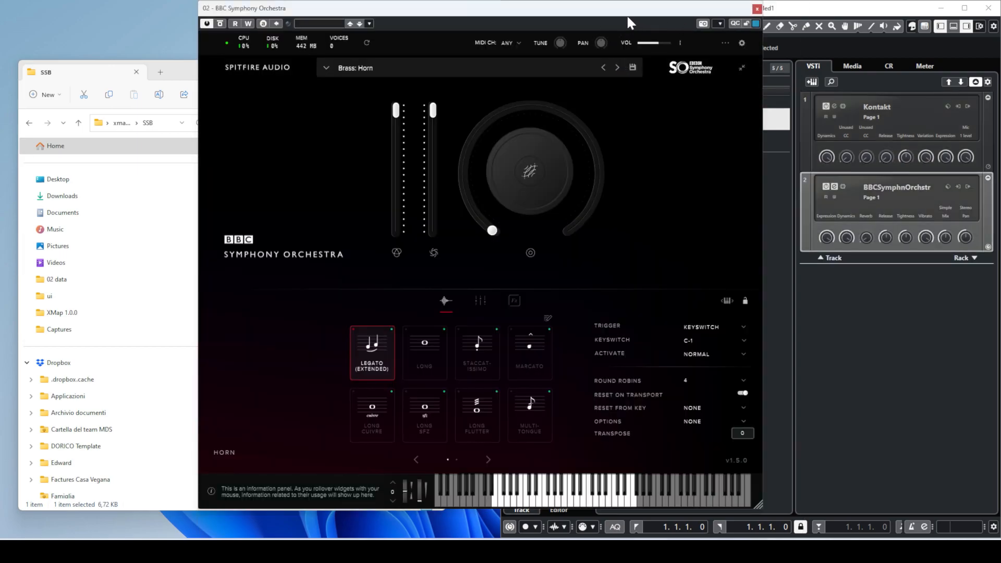
- Confirm the Horn patch's TRIGGER stays on KEYSWITCH and close the BBC Symphony Orchestra window
drag(607, 14, 709, 16)
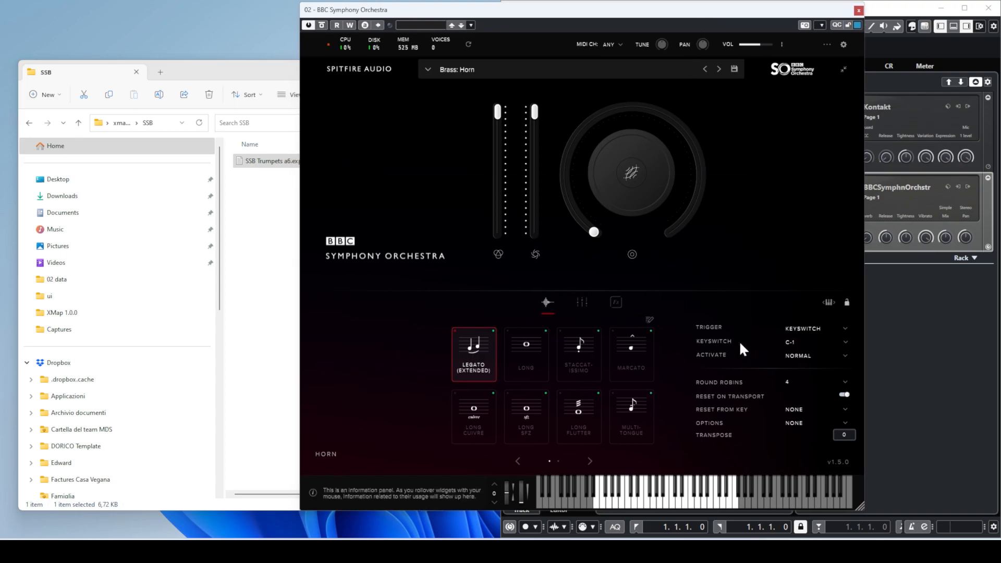
click(842, 328)
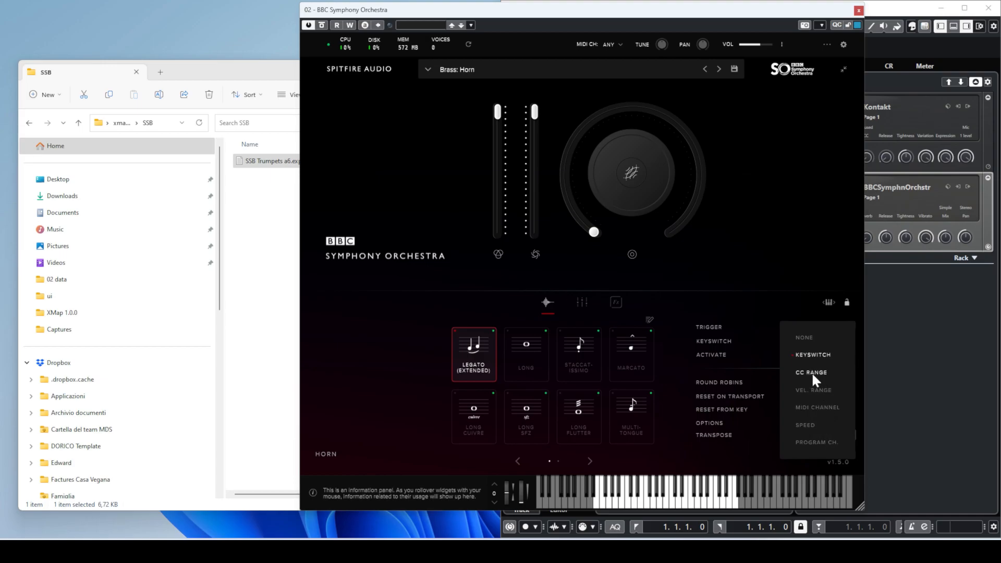
click(774, 281)
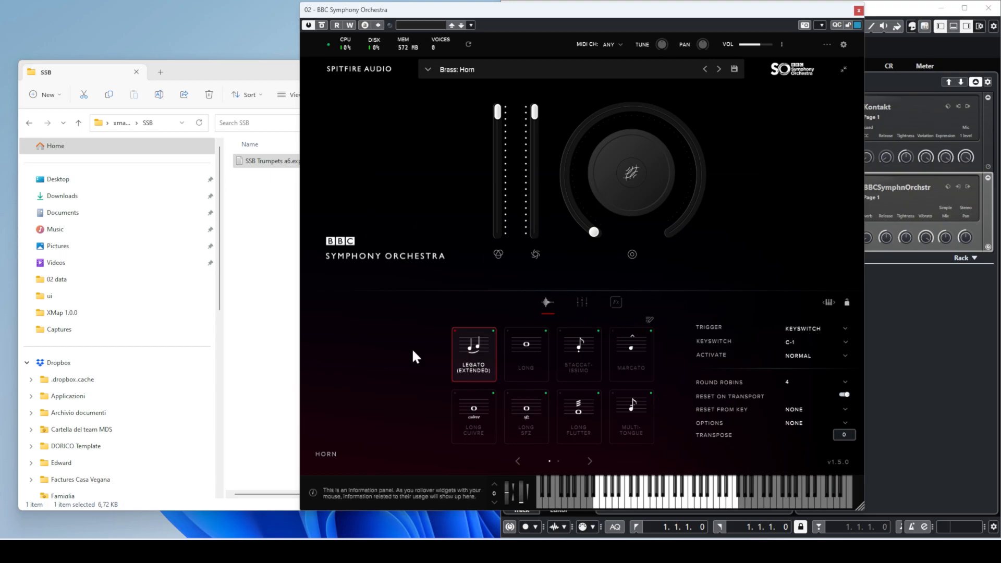
click(284, 299)
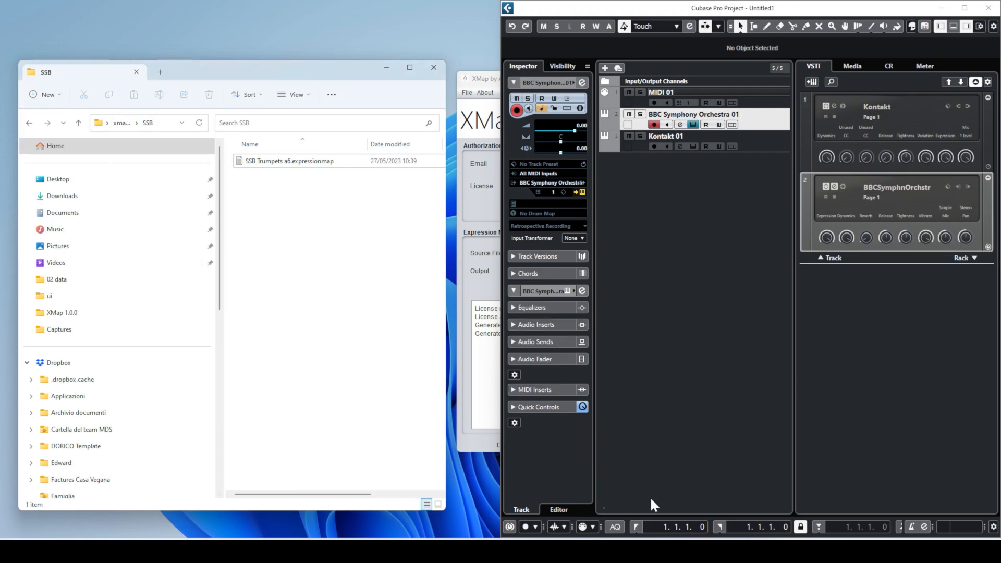
- Snap Excel to the left half of the screen and enter BBC in cell B58
click(646, 551)
drag(280, 15, 474, 18)
key(super+Left)
click(166, 437)
click(137, 396)
click(133, 369)
text(BBC)
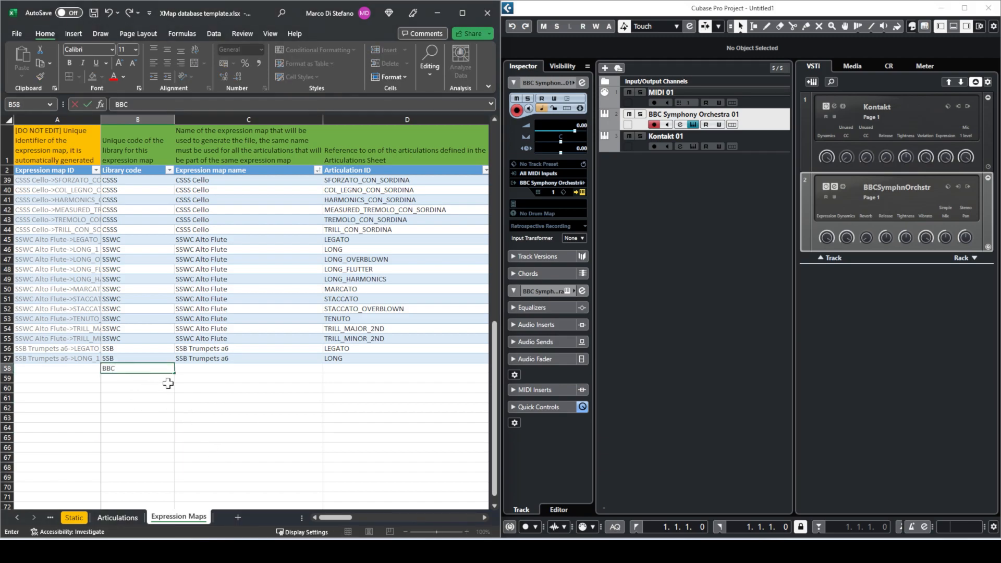
key(Tab)
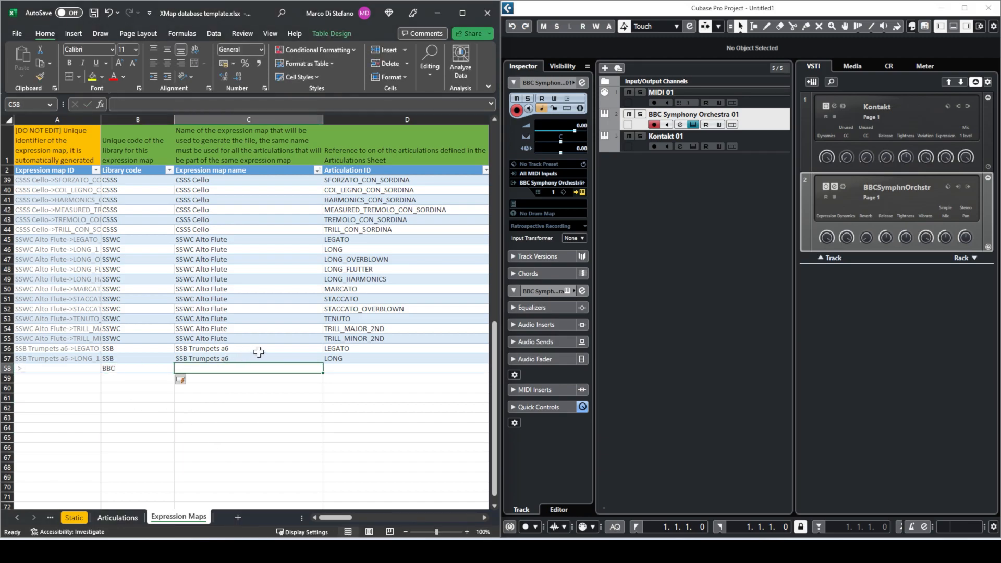
- Enter BBC Horn as the expression map name in C58
click(664, 216)
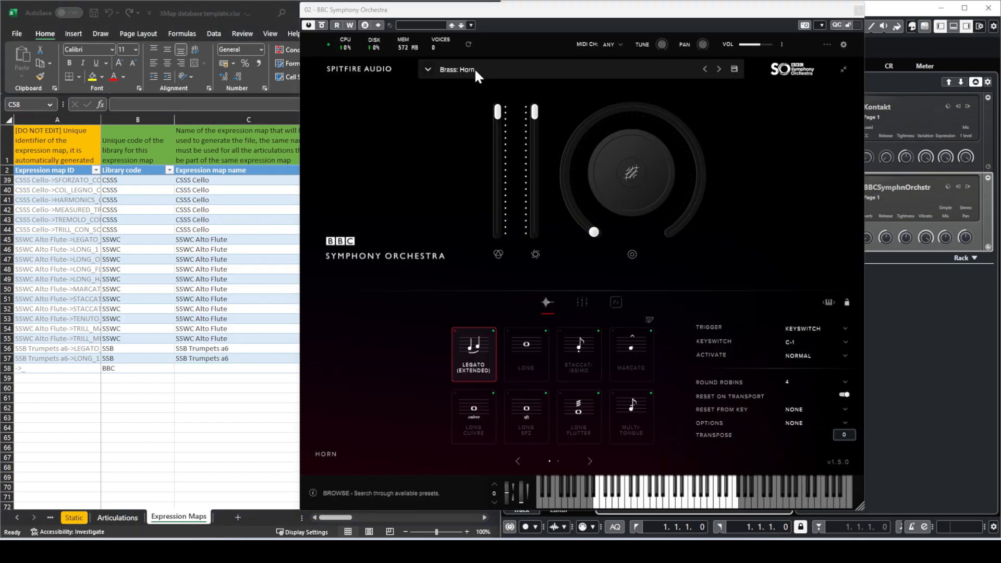
click(224, 369)
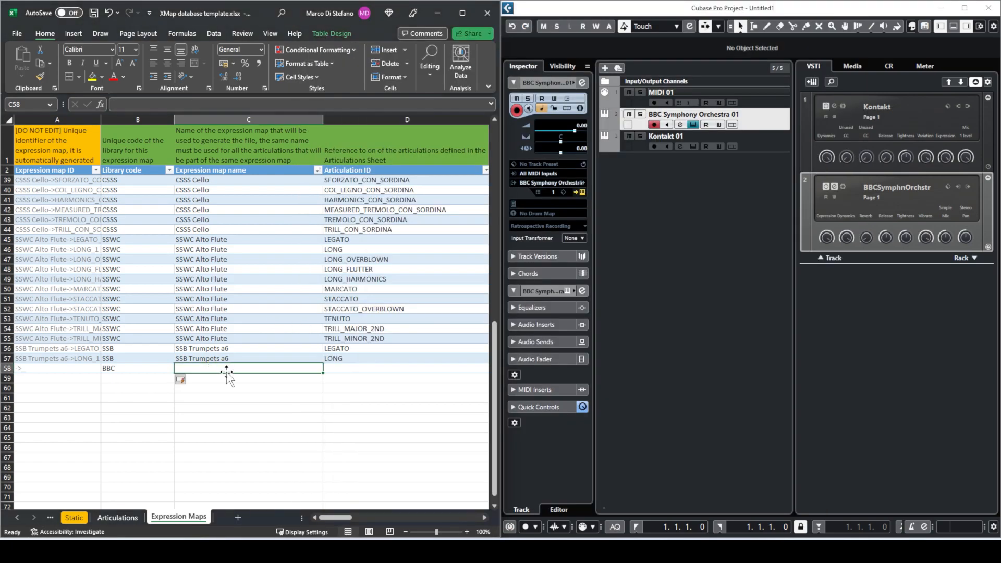
text(BBC Horn)
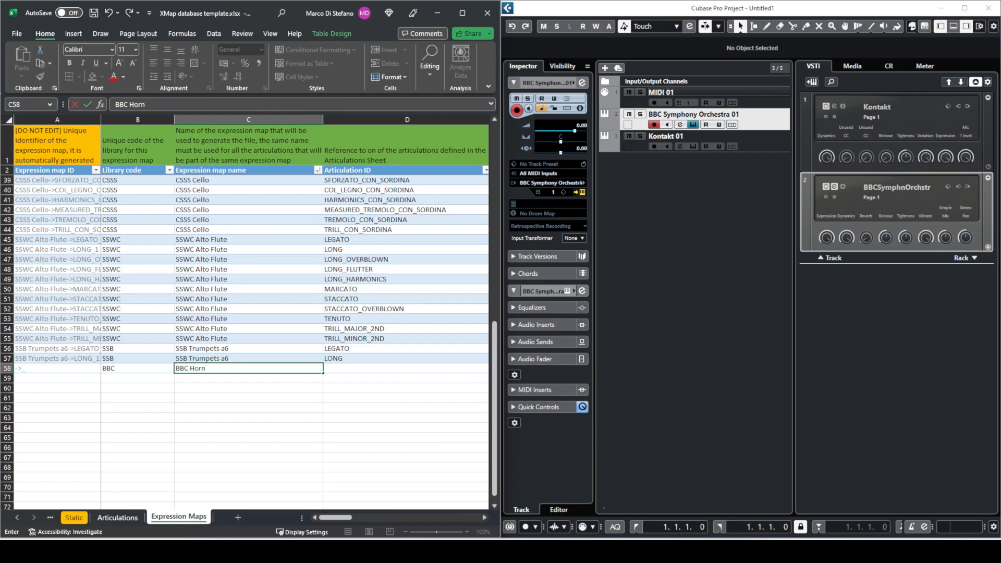
key(Tab)
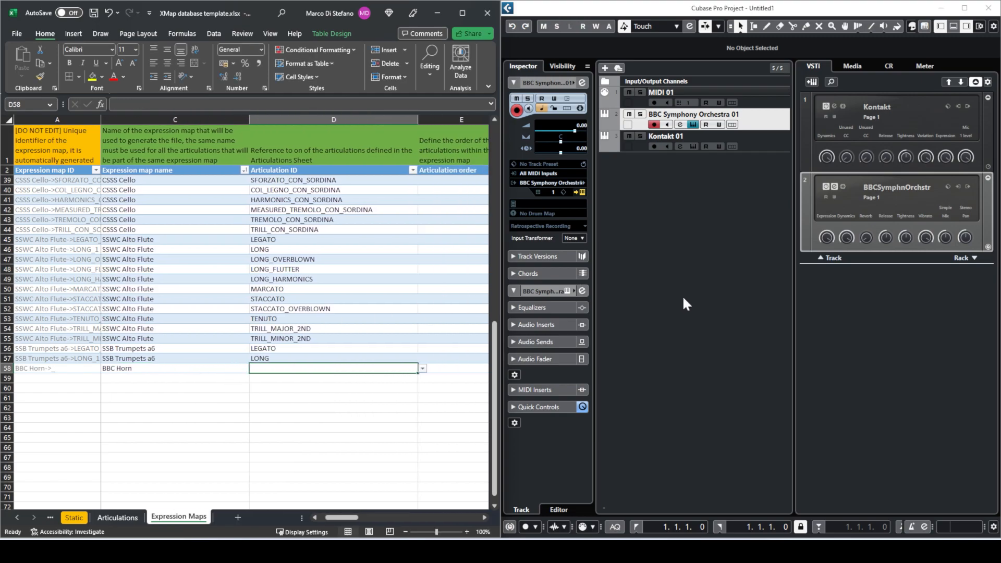
- Switch the BBC horn to staccatissimo, then show Excel's Articulations sheet
click(749, 297)
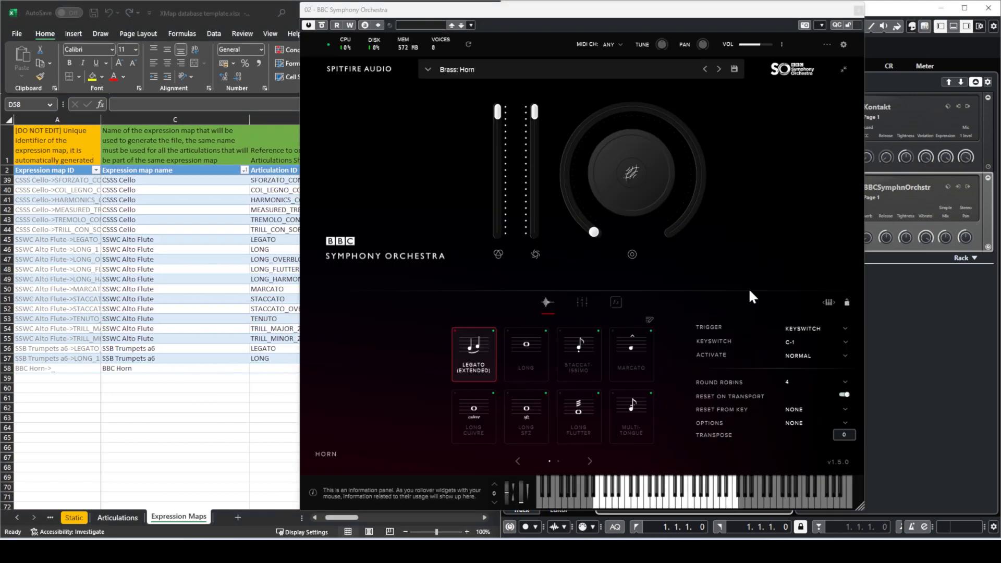
click(577, 364)
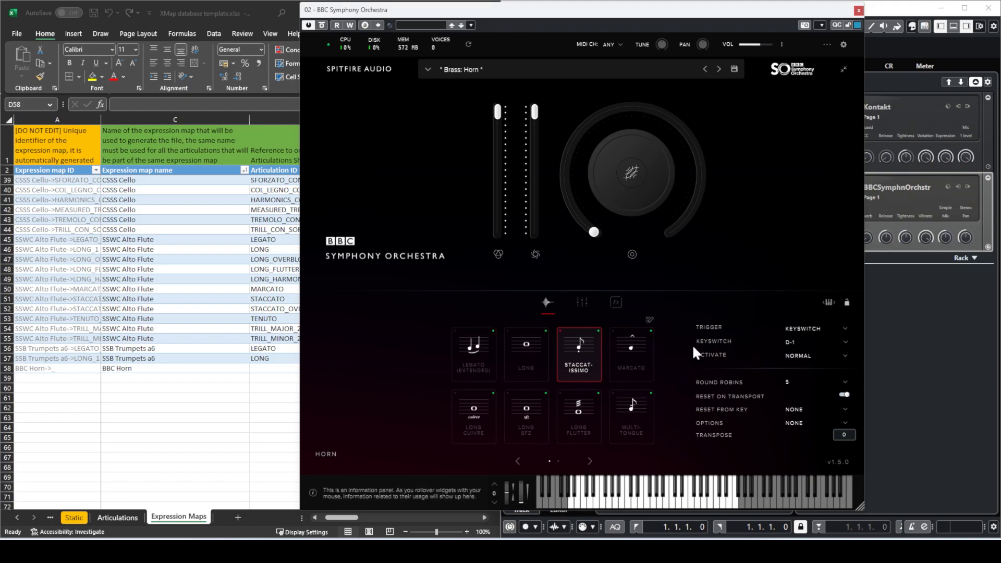
click(287, 384)
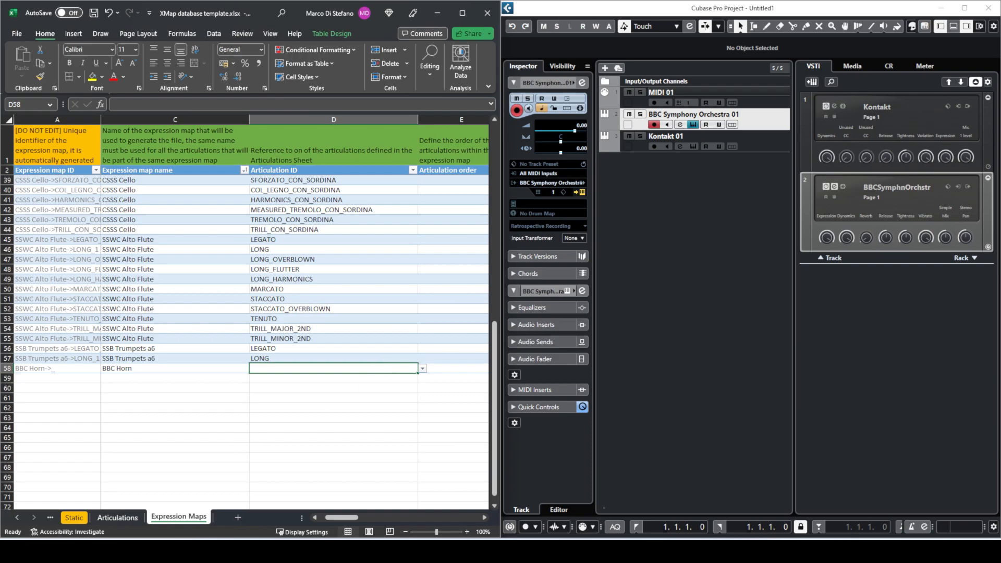
click(117, 517)
scroll(117, 403, down, 2)
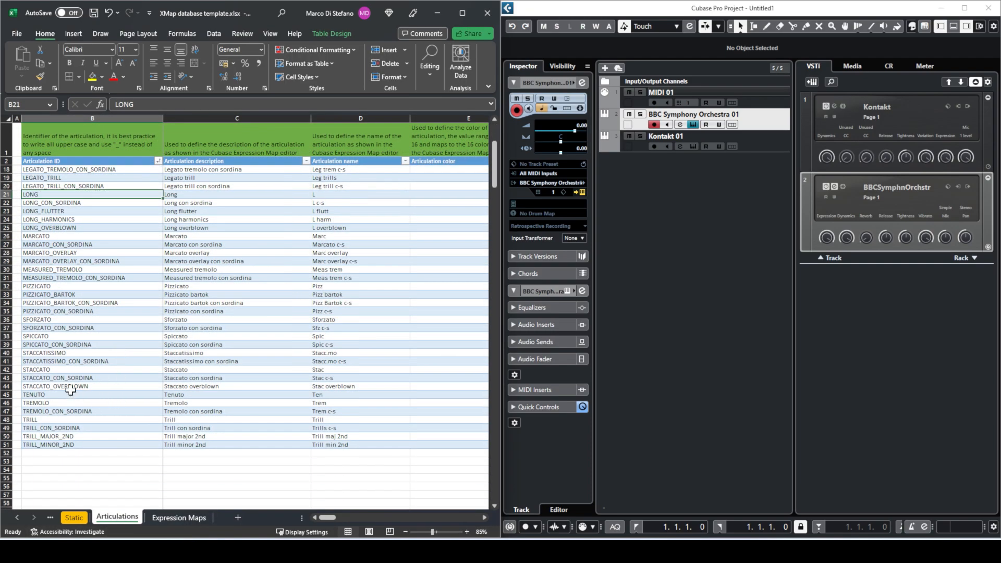
- Enter STACCATISSIMO in D58 with articulation order 0 and remote 0
click(66, 354)
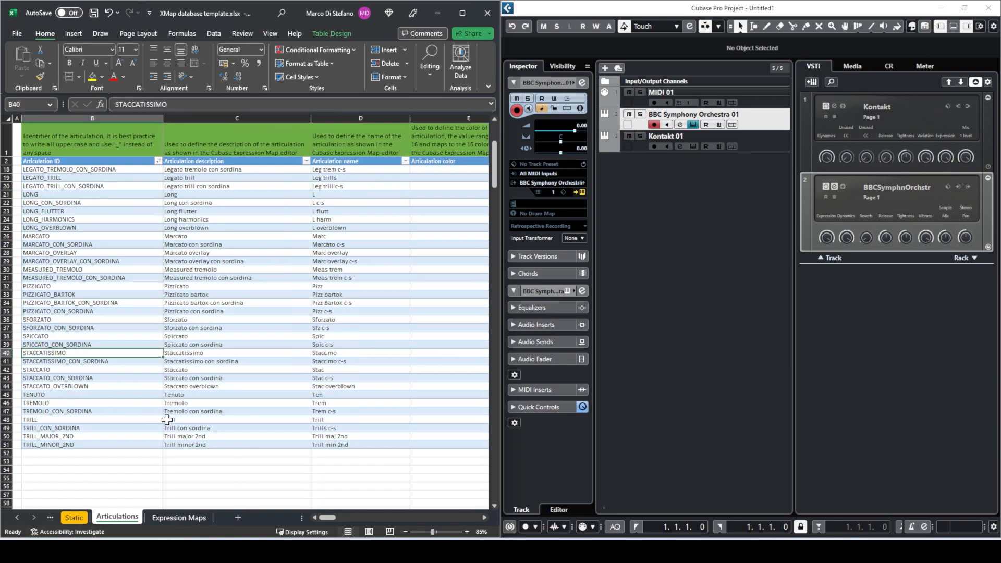
click(175, 516)
text(ST)
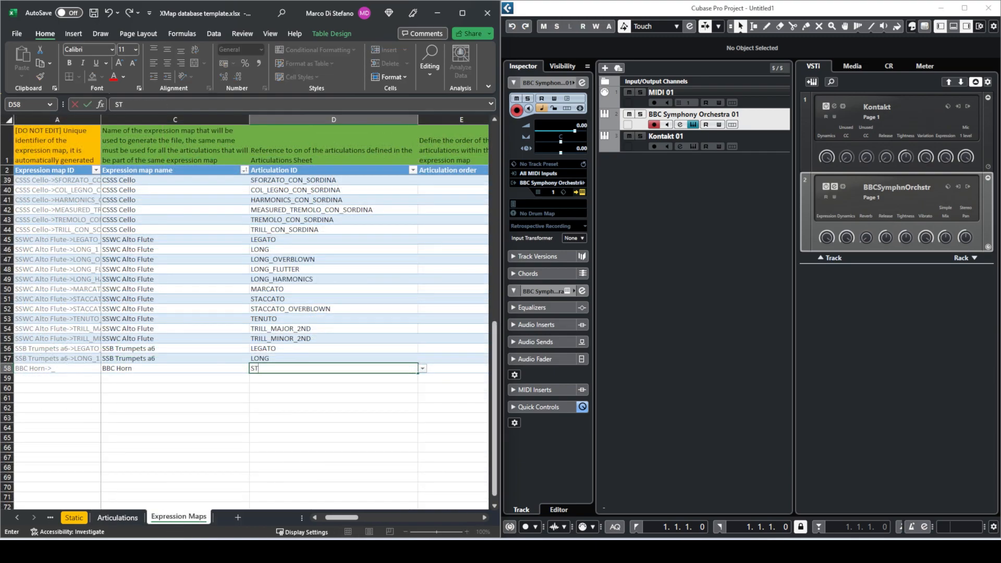
text(ACCATISSIMO)
key(Tab)
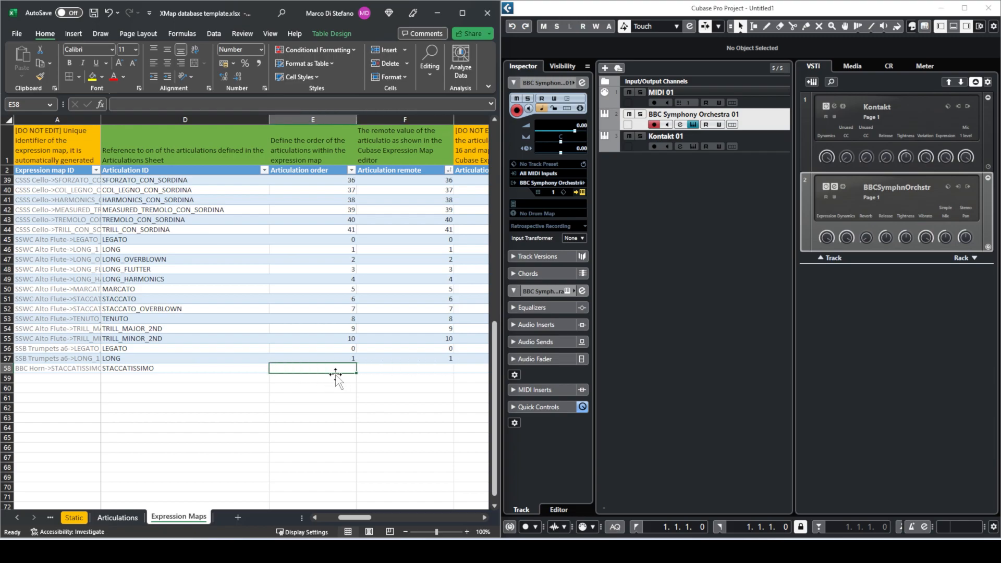
text(0)
key(Tab)
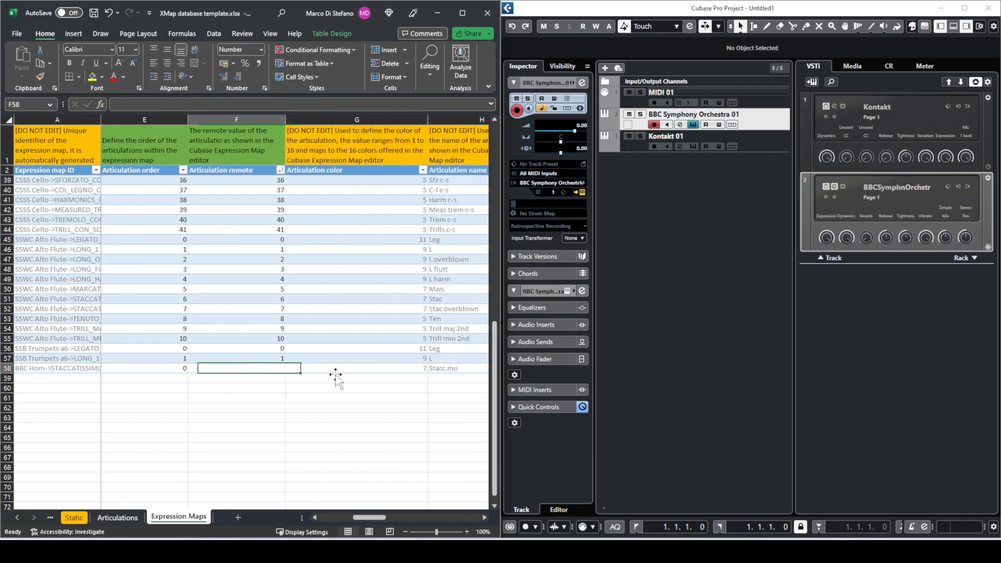
text(0)
key(Tab)
- Review row 58's auto-filled colour, name Stacc.mo, type and description Staccatissimo
key(Left)
key(Right)
key(Left)
key(Right)
key(Right)
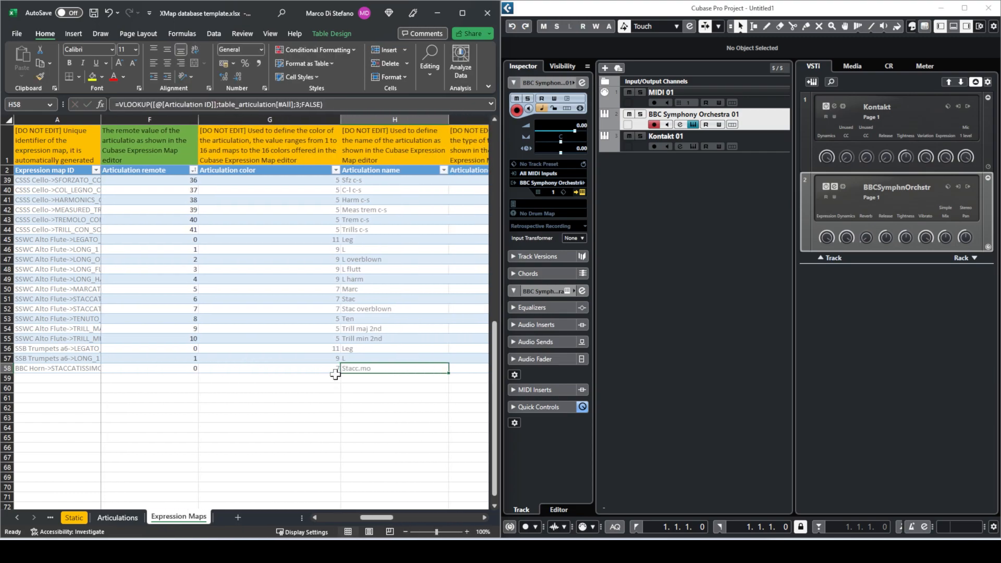
key(Left)
key(Left)
key(Right)
key(Right)
key(Right)
key(Right)
key(Left)
key(Left)
key(Left)
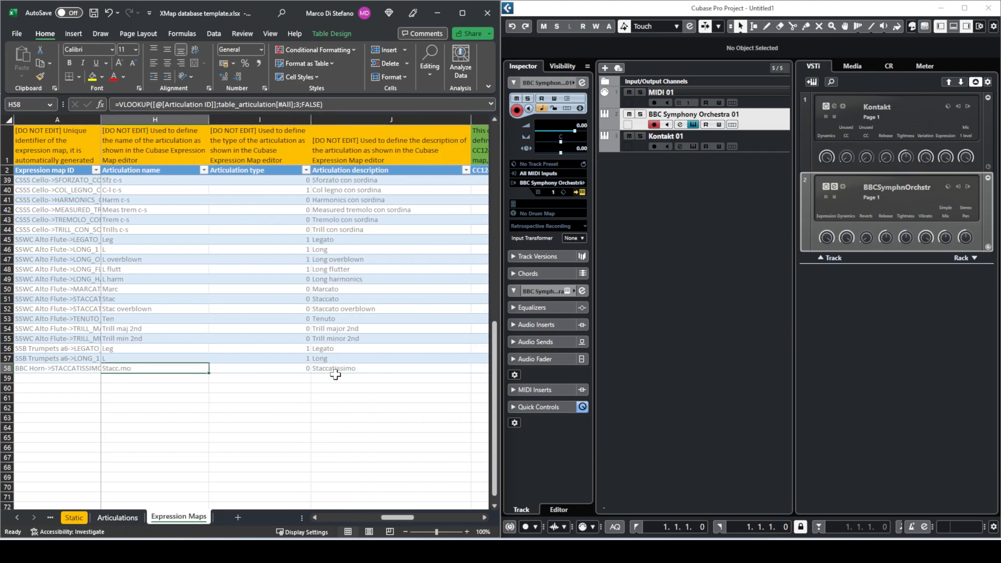
key(Right)
key(Right)
key(Right)
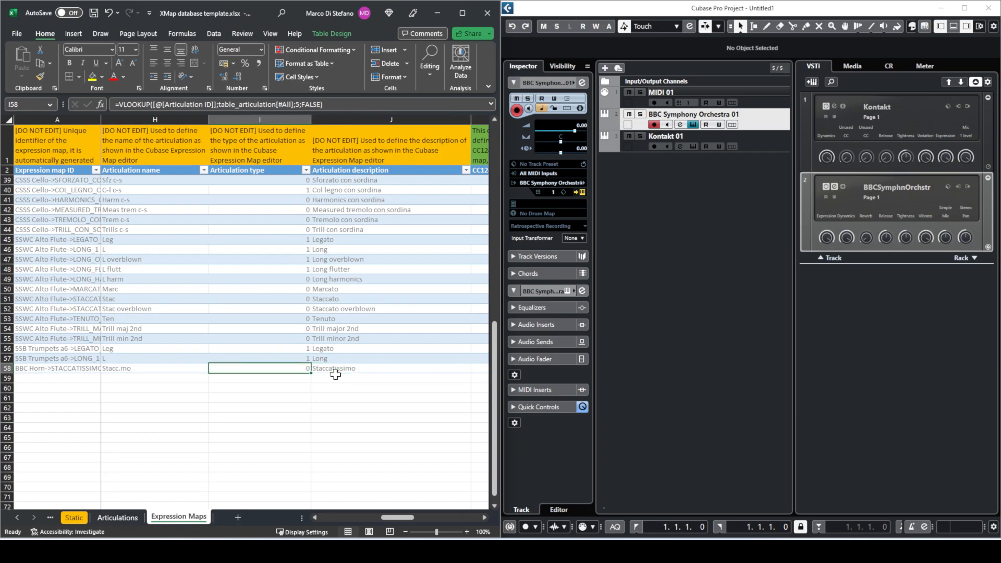
- Enter -1 in K58, L58 and M58 (CC124 Data 2, CC Data 1, CC Data 2)
key(Right)
scroll(335, 375, right, 3)
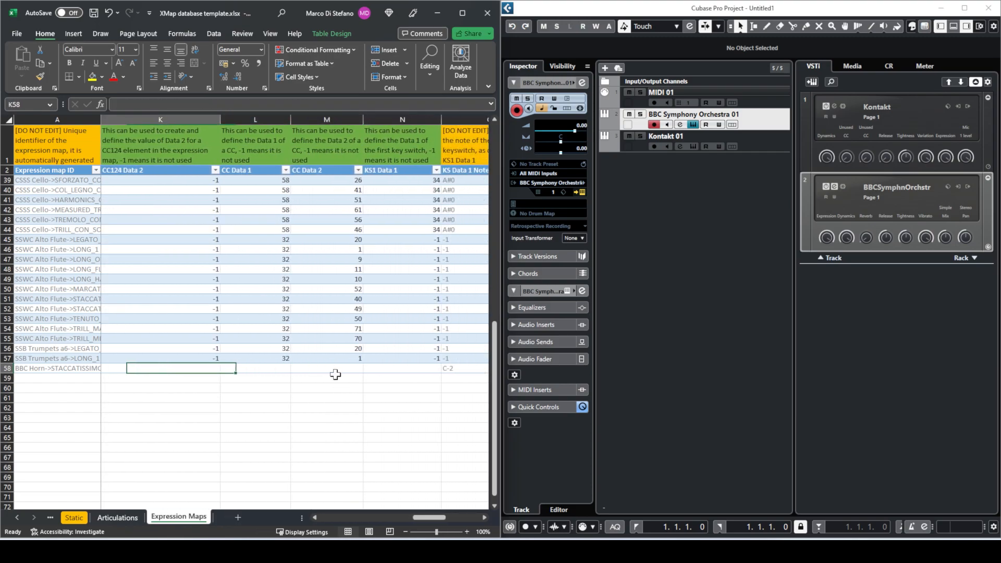
text(-1)
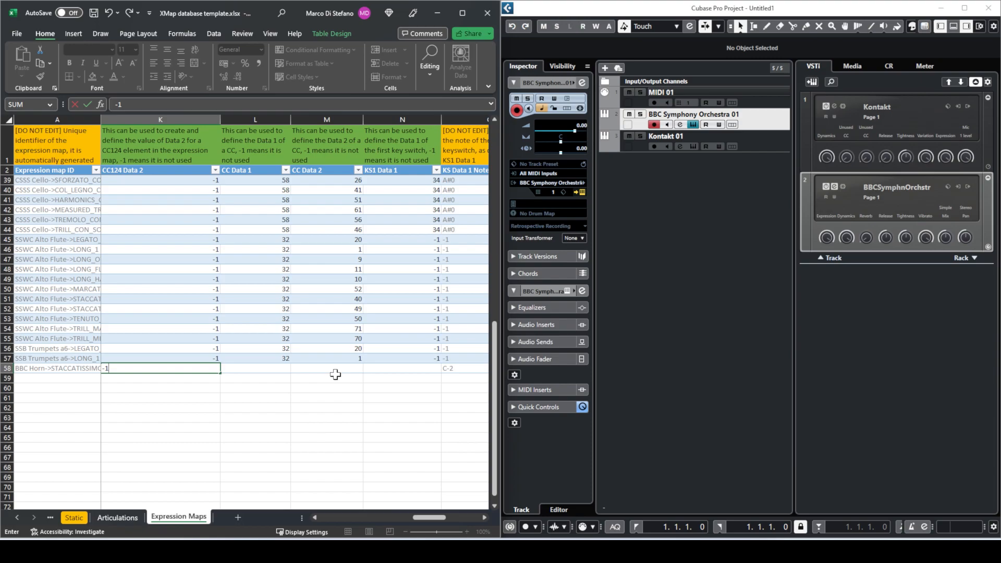
key(Tab)
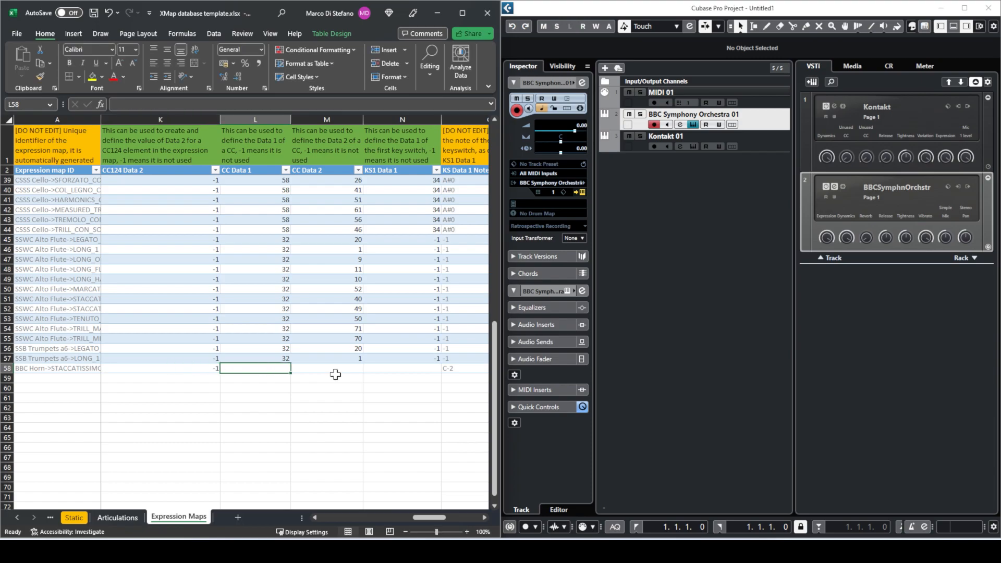
text(-1)
key(Tab)
text(-)
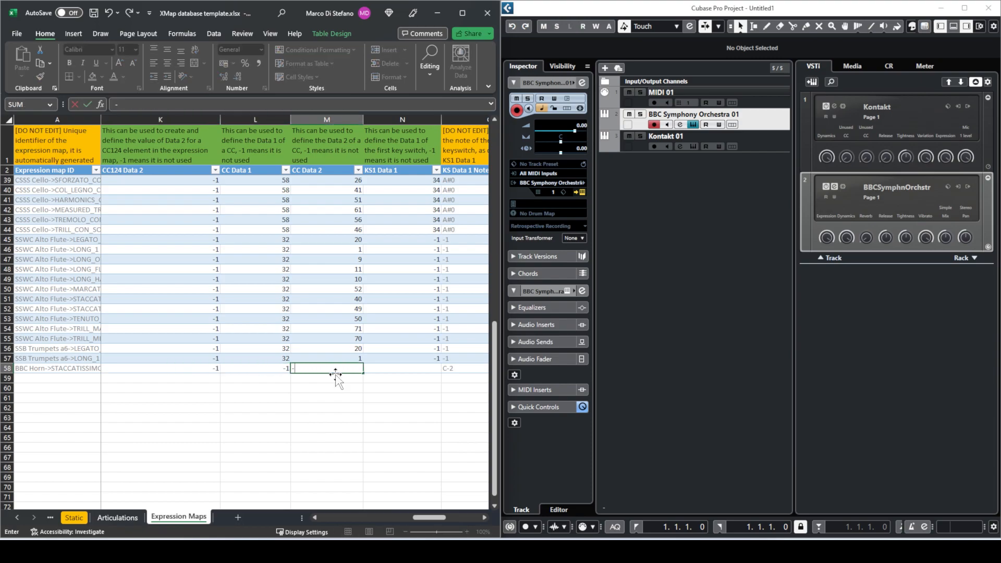
text(1)
key(Tab)
- Review row 58's keyswitch columns and compare them against the keyswitch in BBC Symphony Orchestra
key(Left)
key(Left)
key(Left)
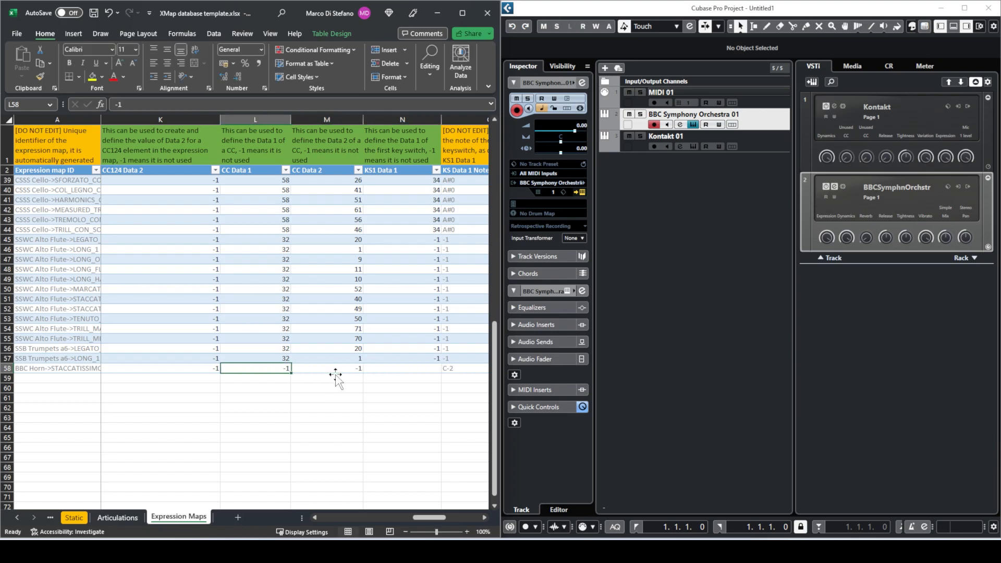
key(Right)
key(Right)
key(Right)
key(Right)
key(Right)
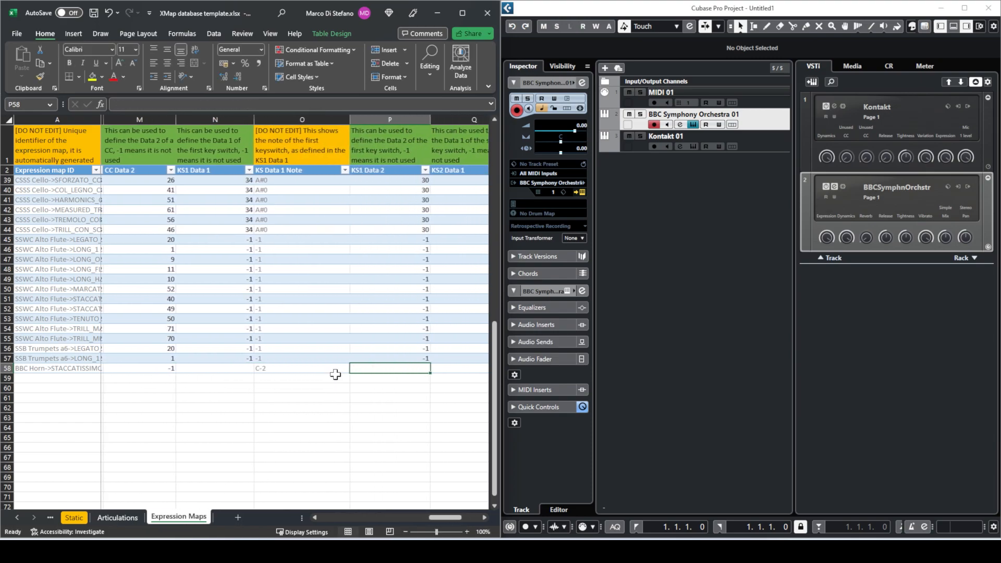
key(Left)
key(Left)
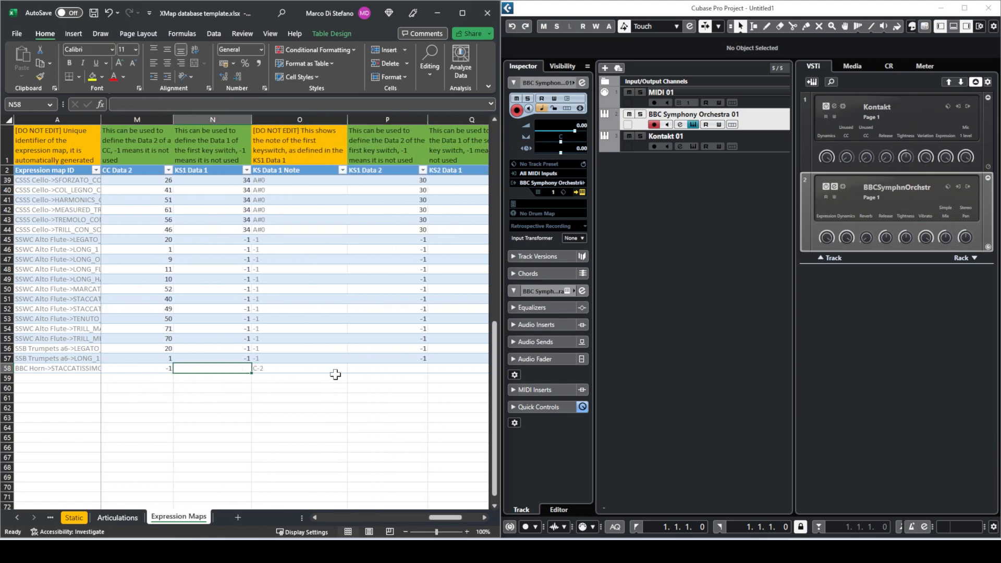
click(656, 327)
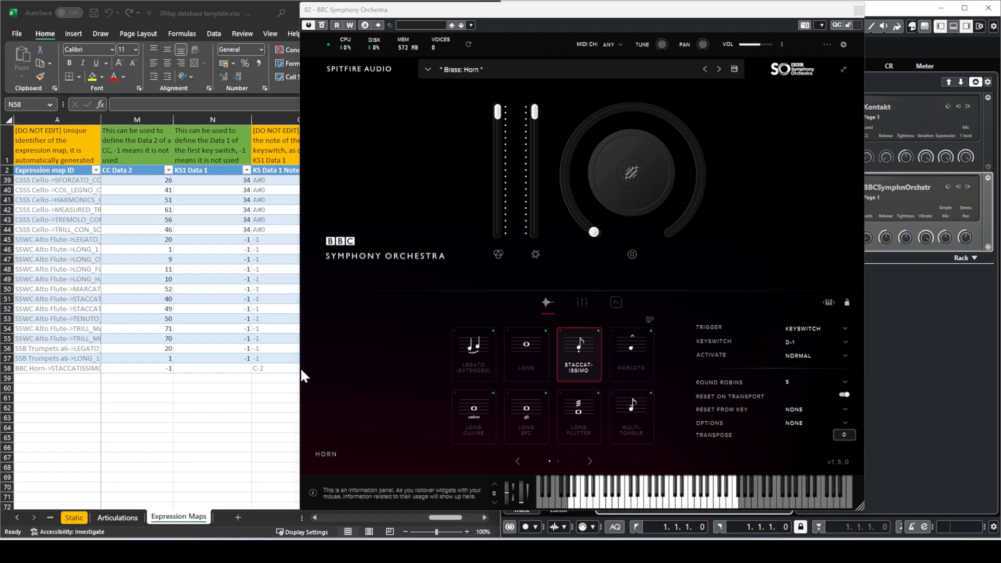
click(249, 368)
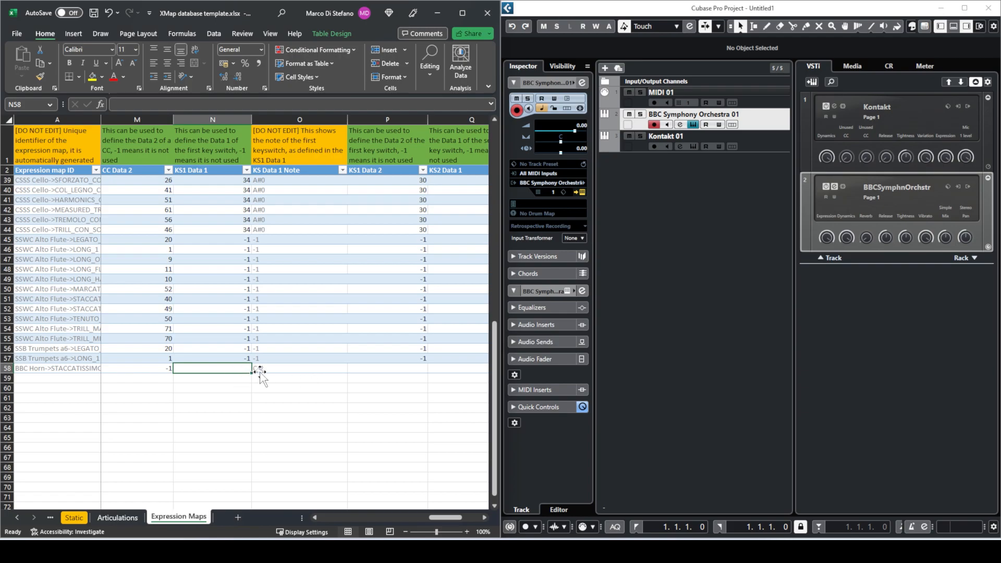
- Correct row 58's first keyswitch (N58) from 12 to 14, reading D-1 in O58
text(12)
key(Return)
scroll(311, 299, down, 2)
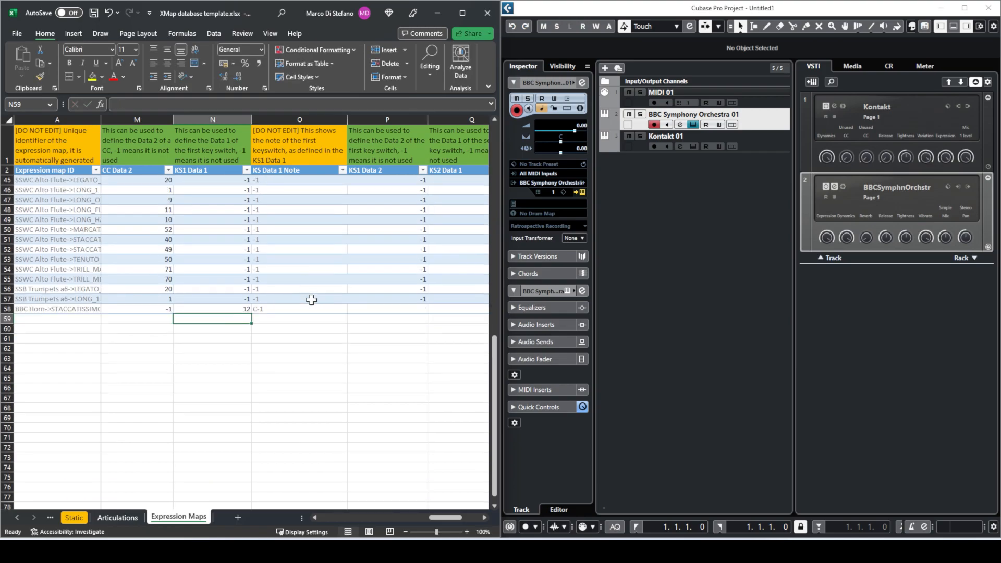
scroll(311, 299, up, 1)
key(Up)
text(14)
key(Return)
click(237, 338)
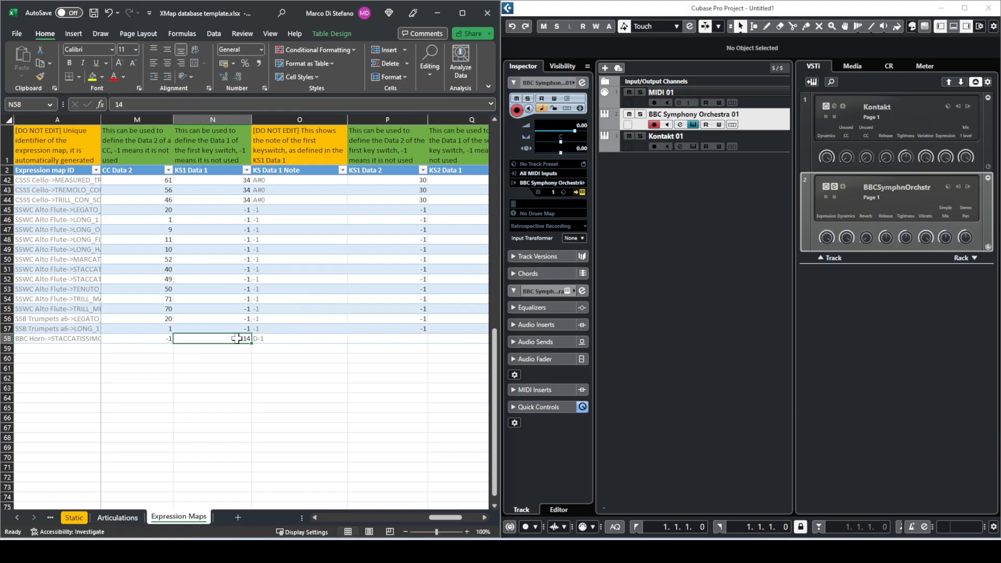
click(264, 338)
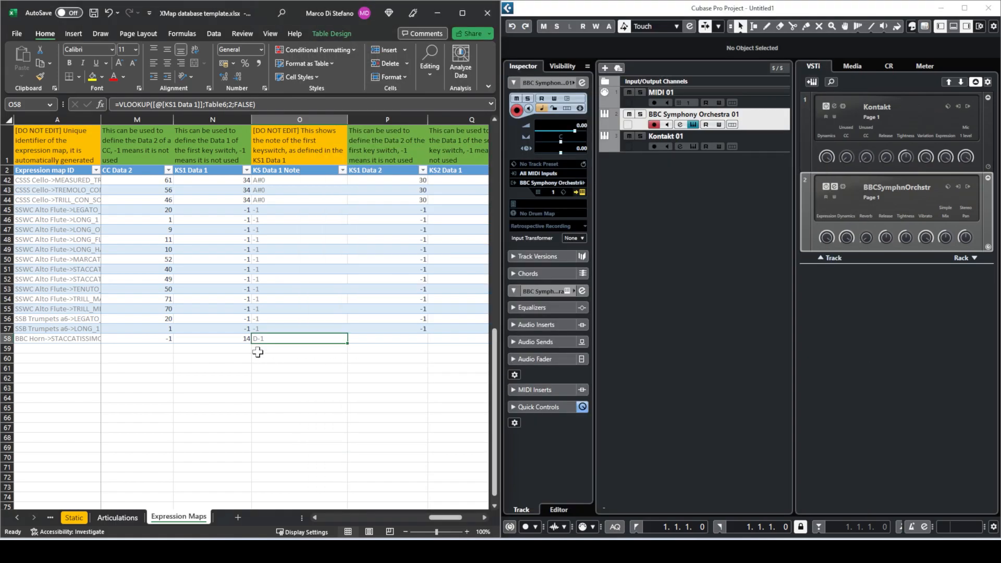
click(243, 336)
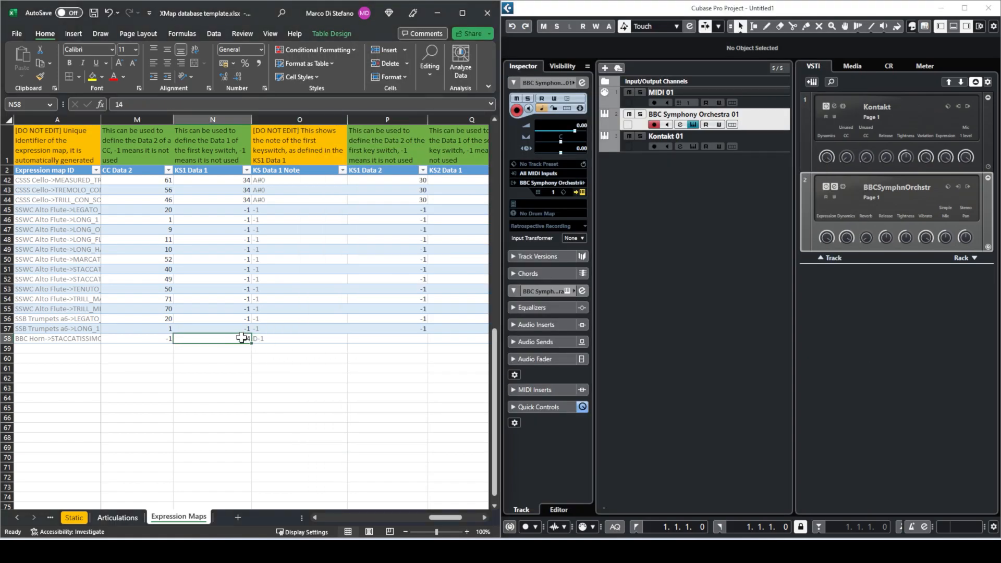
- Enter -1 as KS1 Data 2 and recheck the 14 / D-1 keyswitch beside it
click(387, 338)
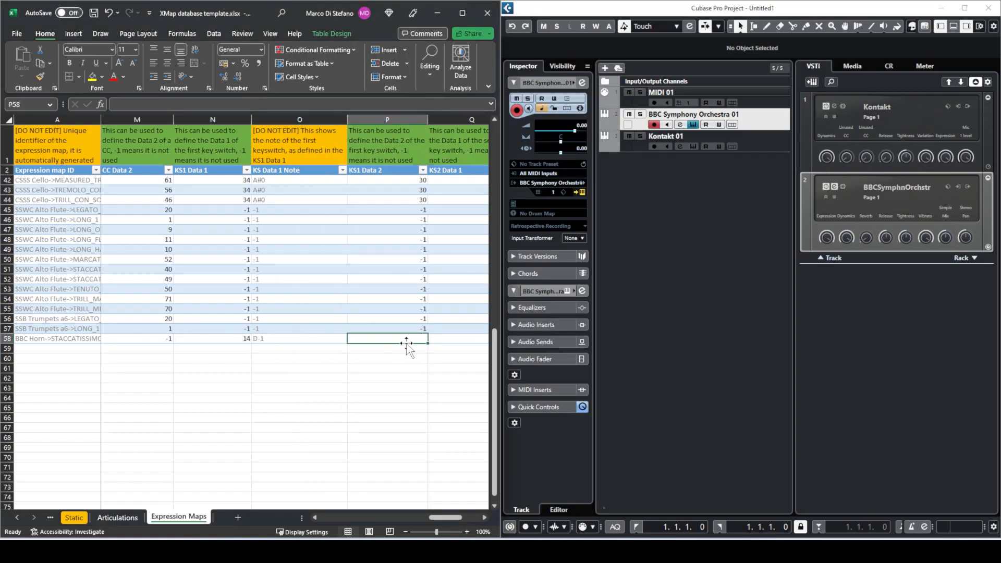
text(-1)
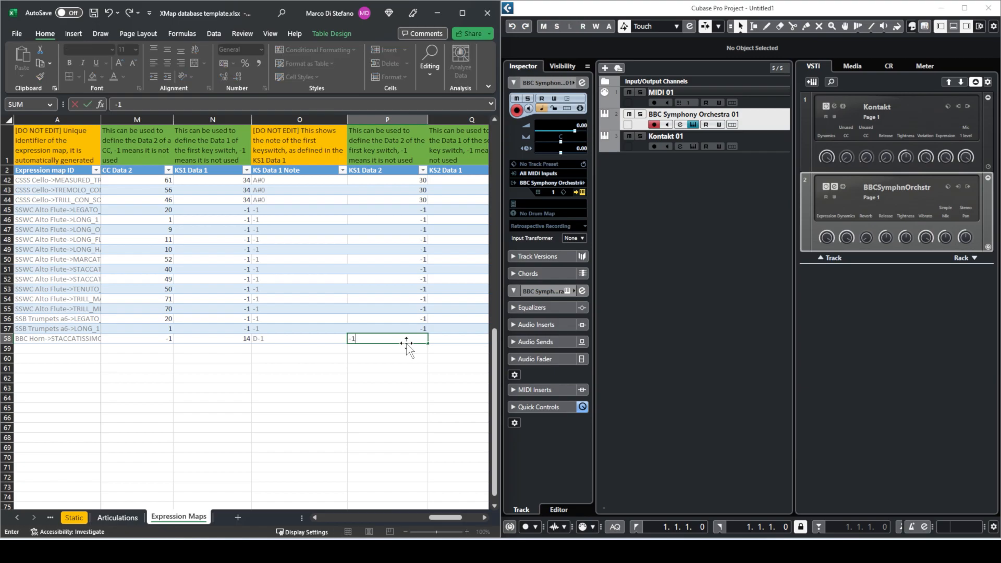
key(Right)
key(Left)
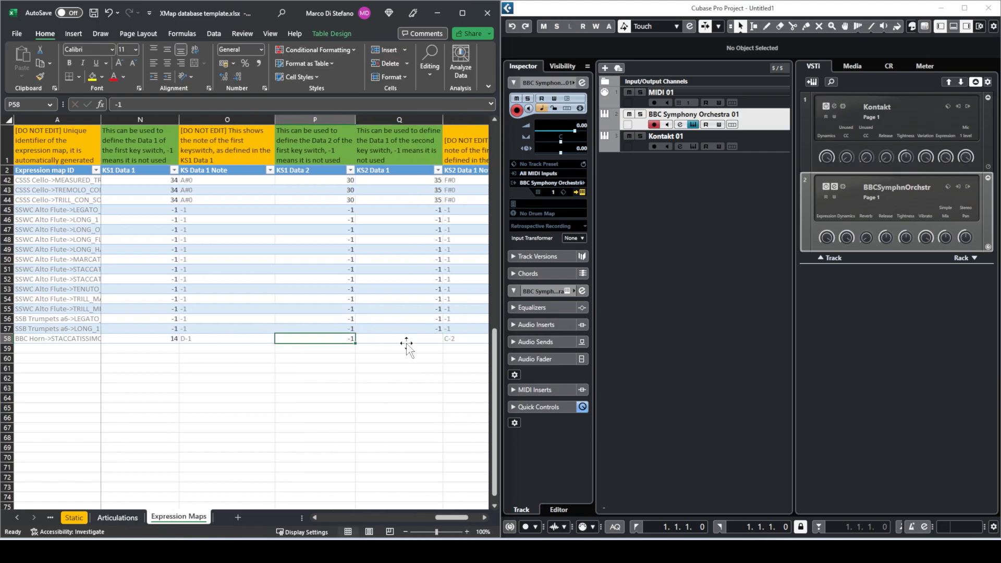
key(Left)
key(Right)
key(Left)
key(Left)
key(Right)
key(Left)
key(Right)
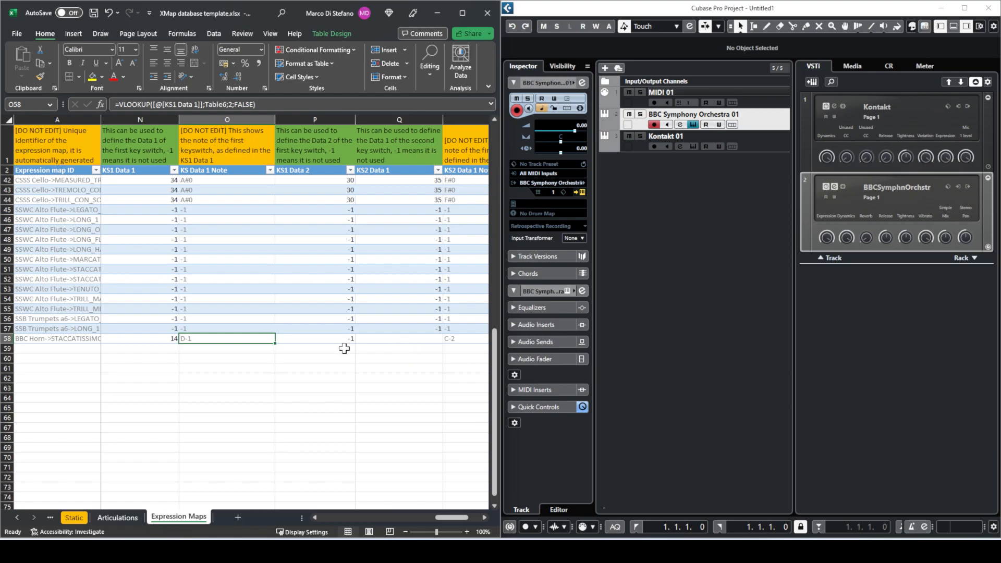
- Set KS2 Data 1 and KS2 Data 2 to -1, then review row 58's Staccatissimo description
click(325, 336)
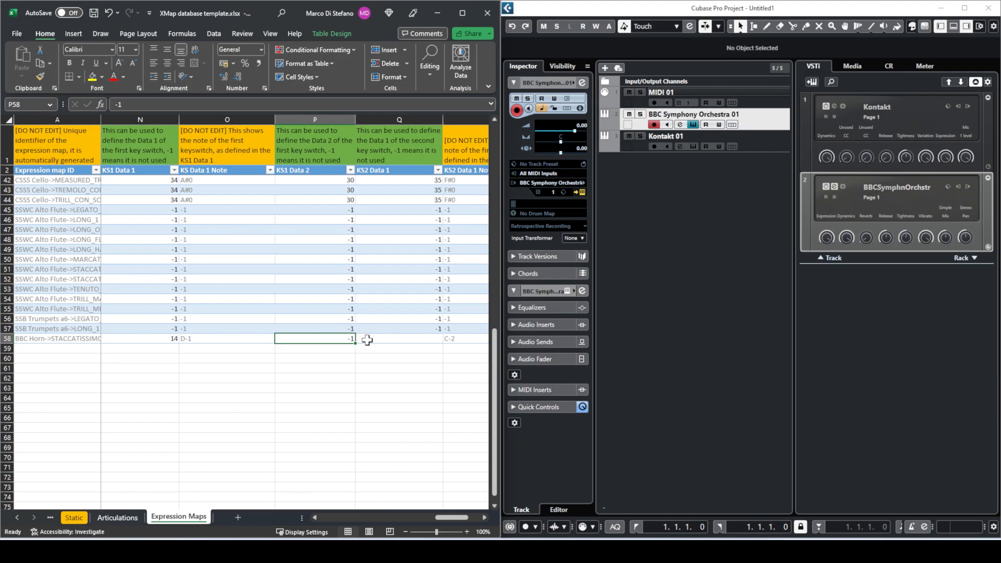
key(Right)
key(Right)
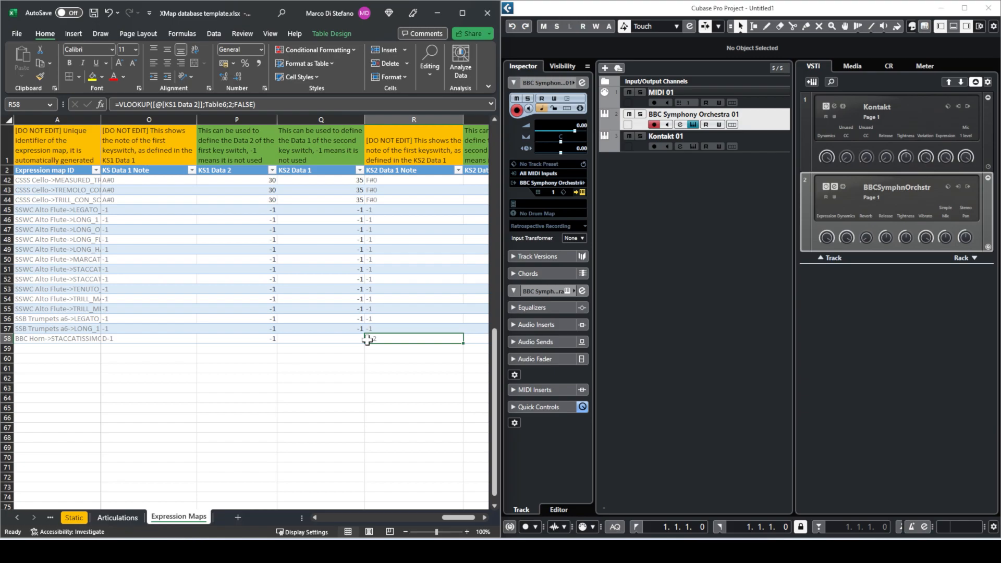
click(346, 338)
text(-1)
key(Right)
key(Right)
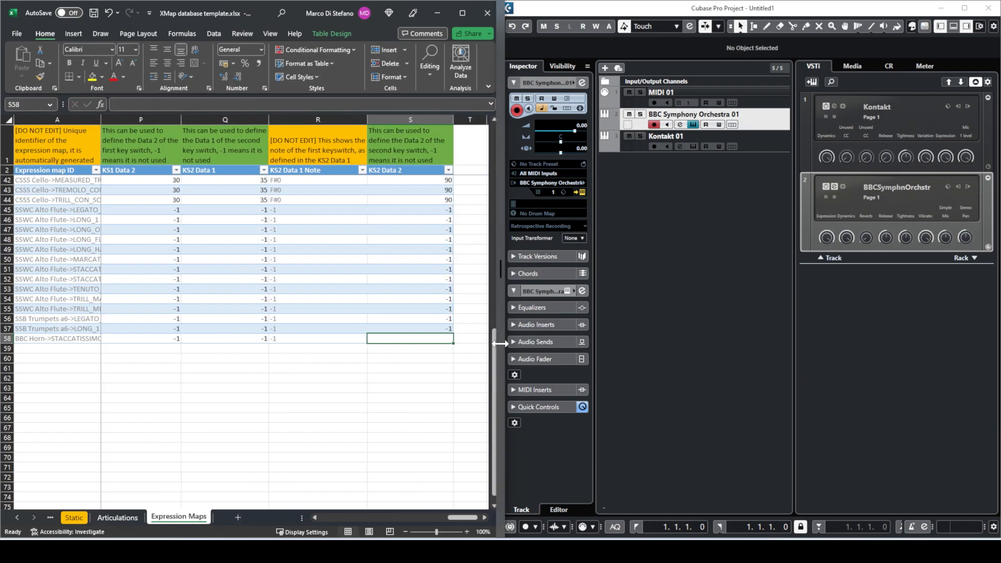
text(-)
key(Return)
key(Up)
key(Left)
key(Left)
key(Left)
key(Left)
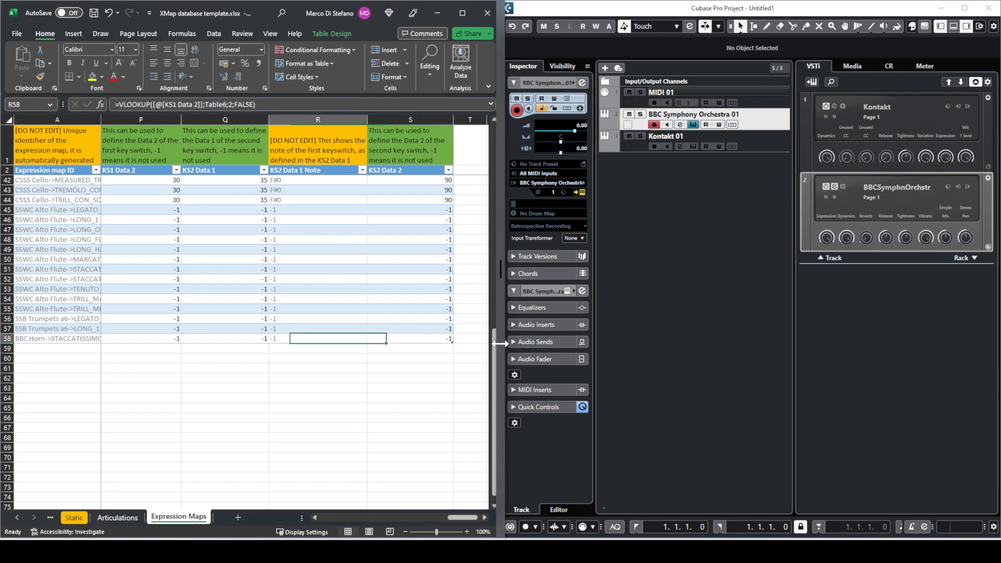
key(Left)
key(Left)
key(Left)
key(Left)
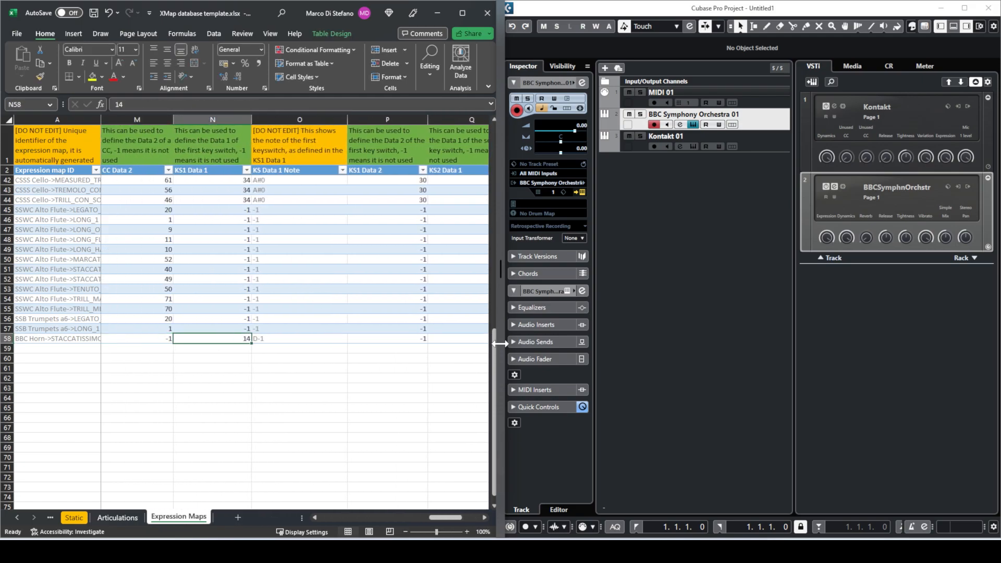
key(Left)
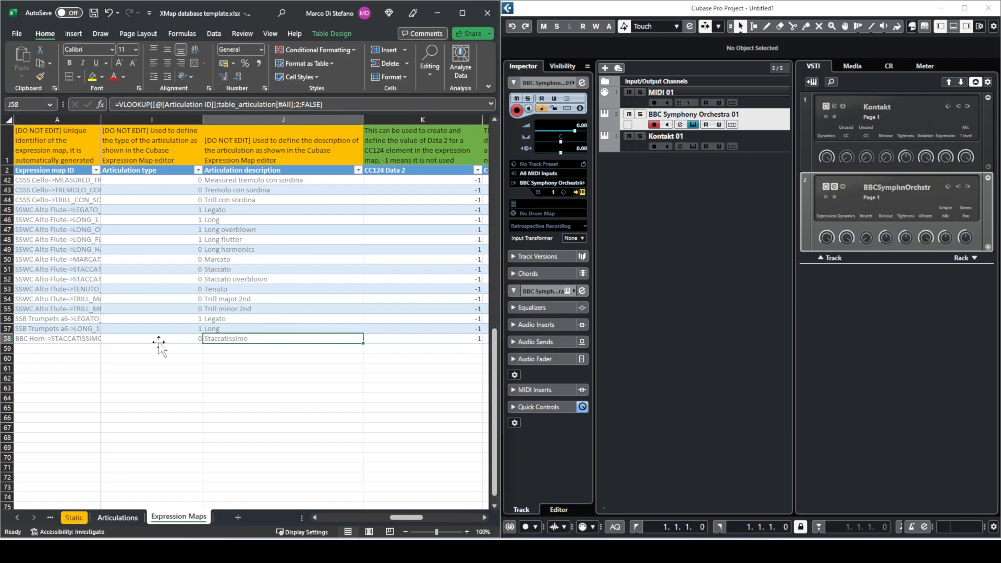
- Check the horn in BBC Symphony Orchestra, then go to the Articulations sheet
click(719, 293)
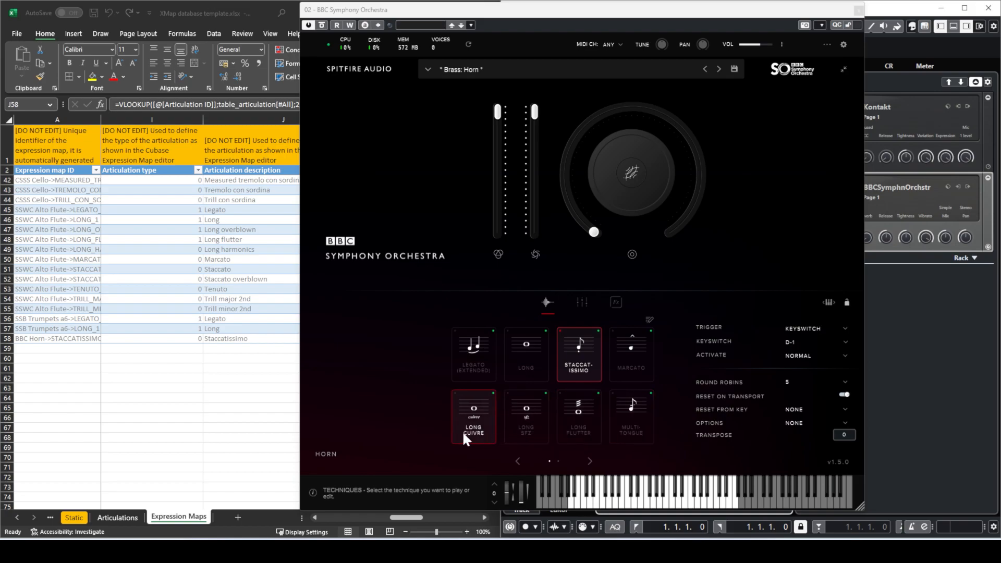
click(117, 513)
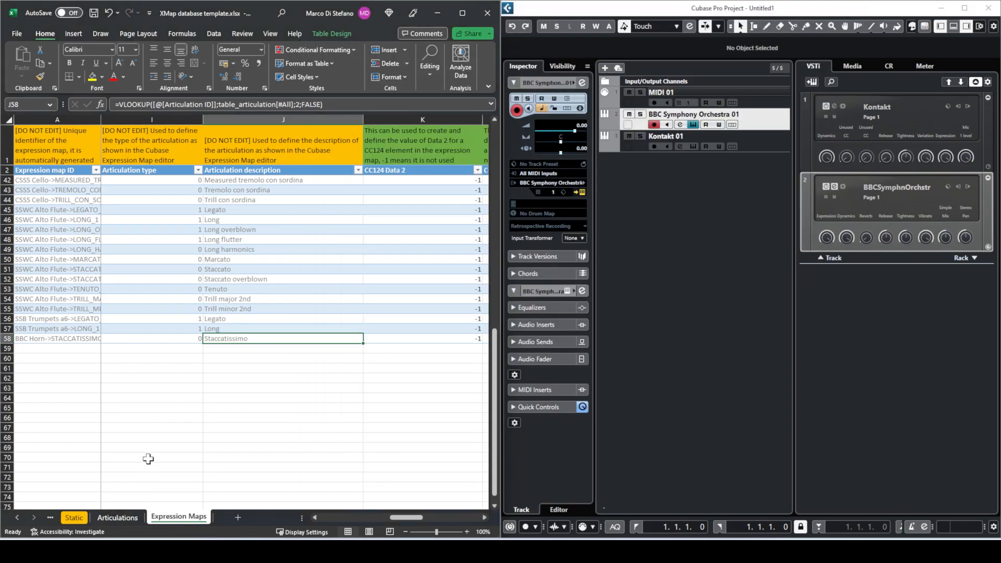
click(117, 516)
click(83, 205)
- Add articulation LONG_CUIVRE with description L cuivre and name Long cuivre
click(80, 454)
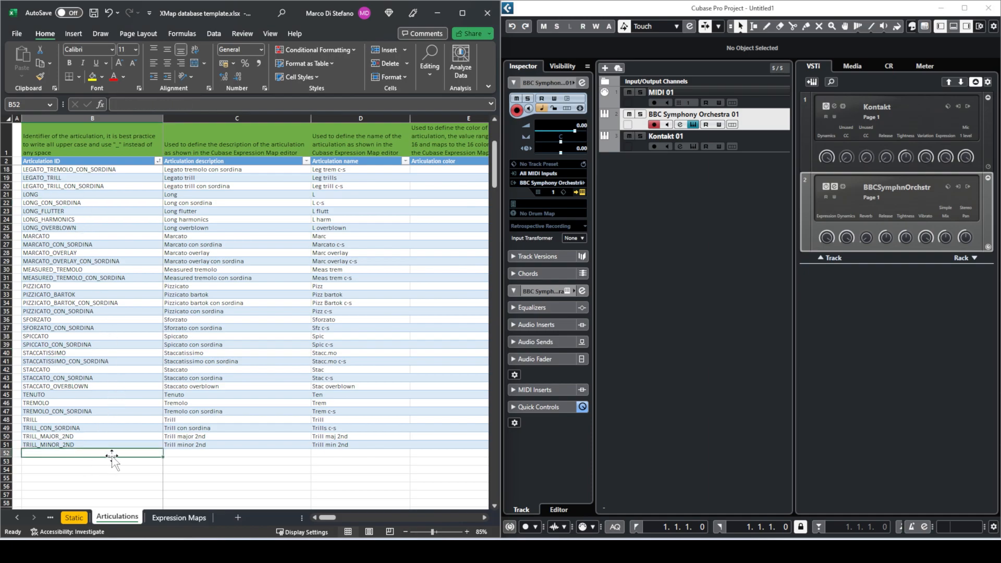
text(LONG_CUIVRE)
key(Tab)
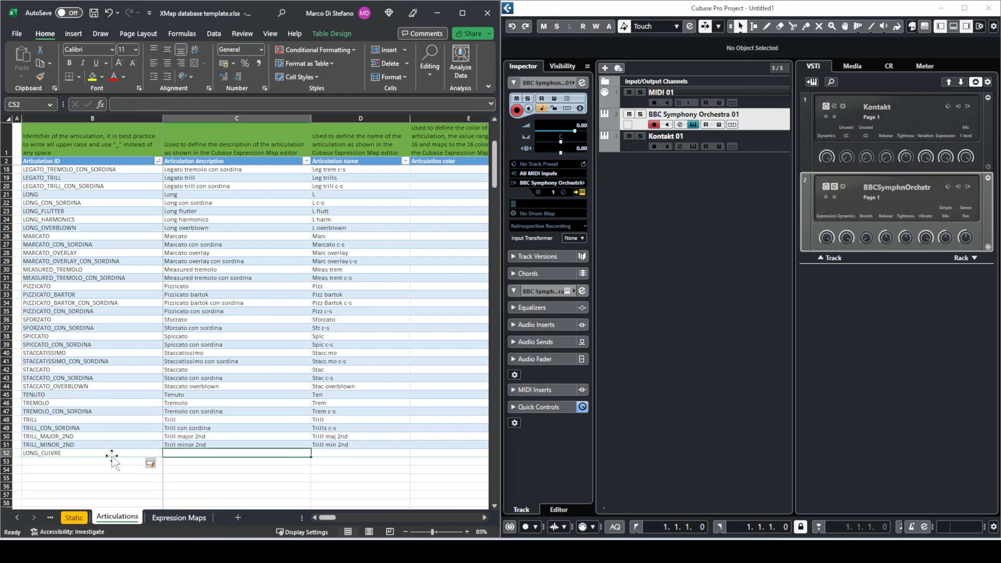
text(L)
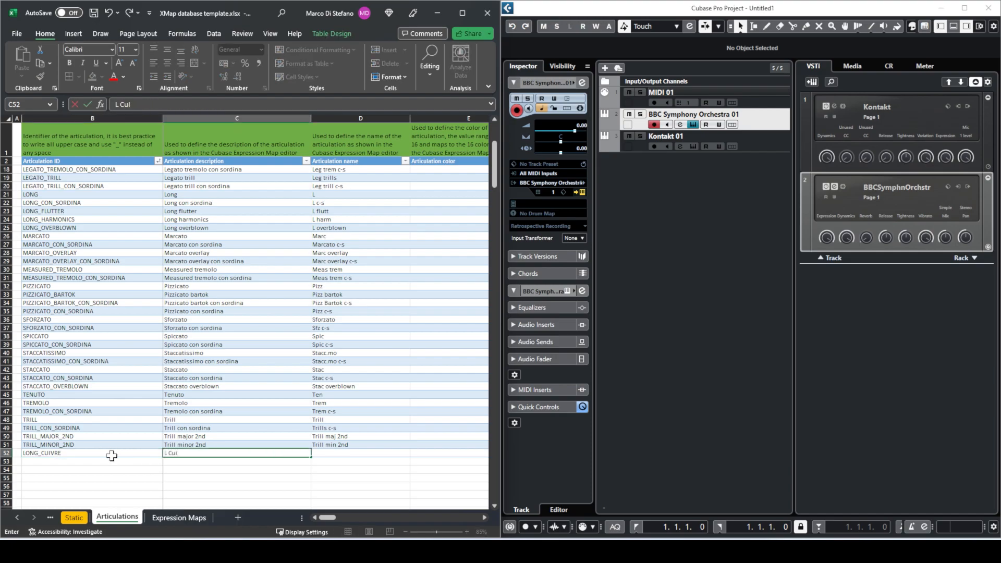
text( cuivre)
key(Tab)
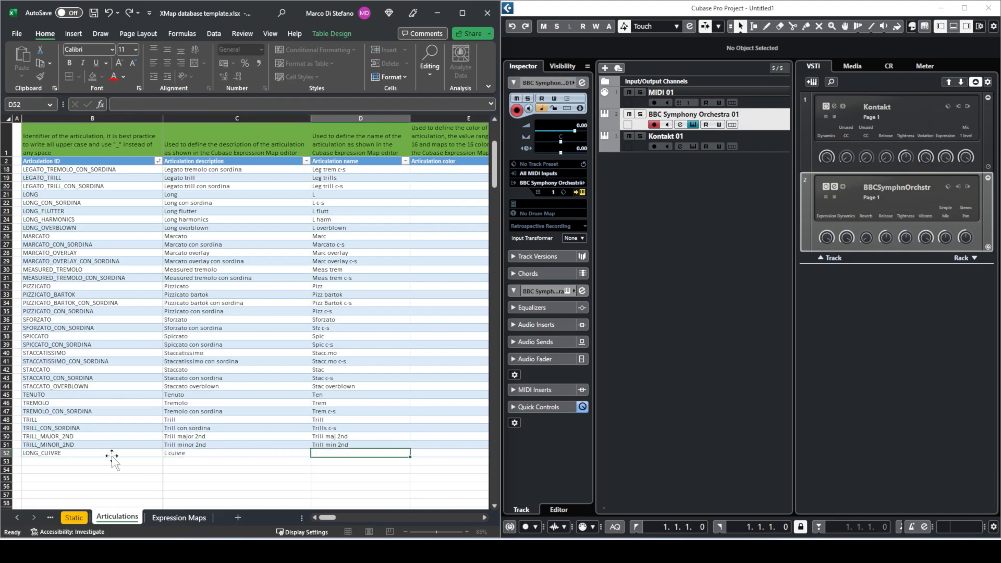
text(Long cuivre)
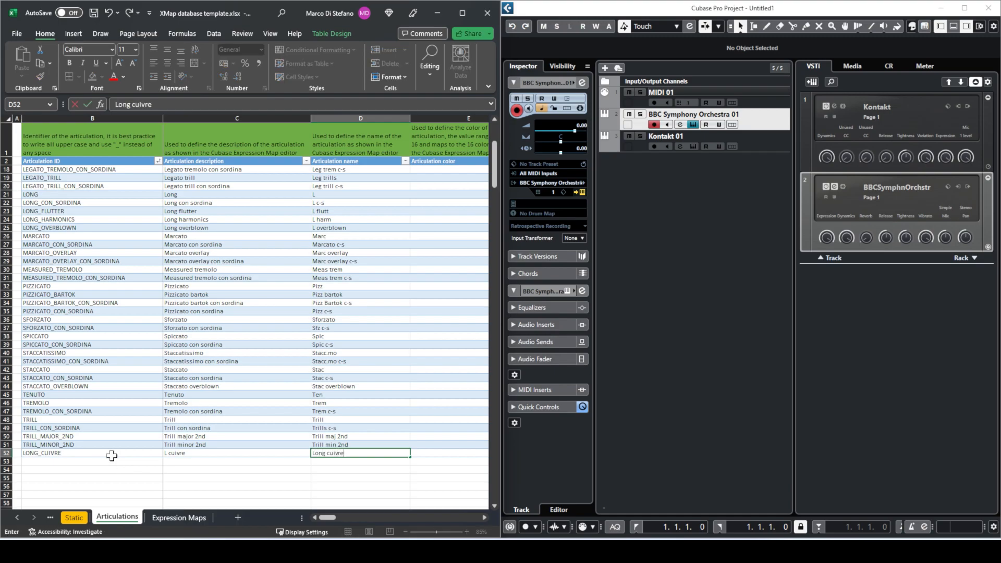
key(Tab)
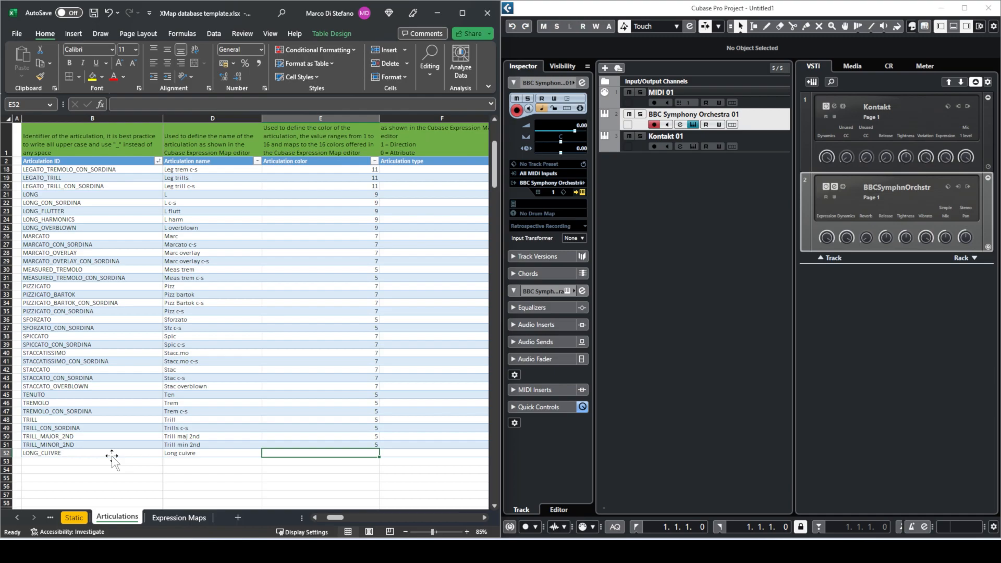
- Give LONG_CUIVRE colour 5 and type 1, then return to Expression Maps
text(5)
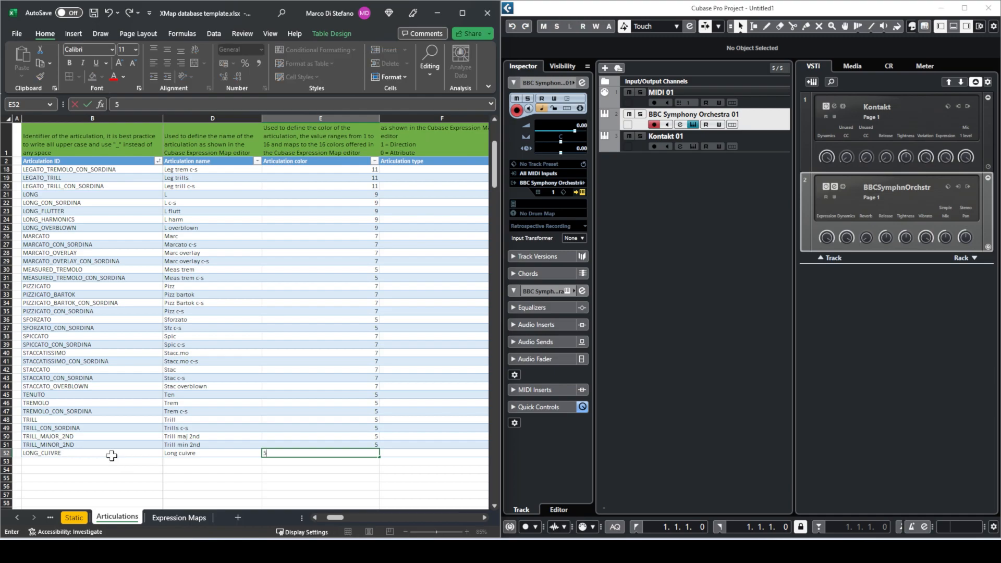
key(Tab)
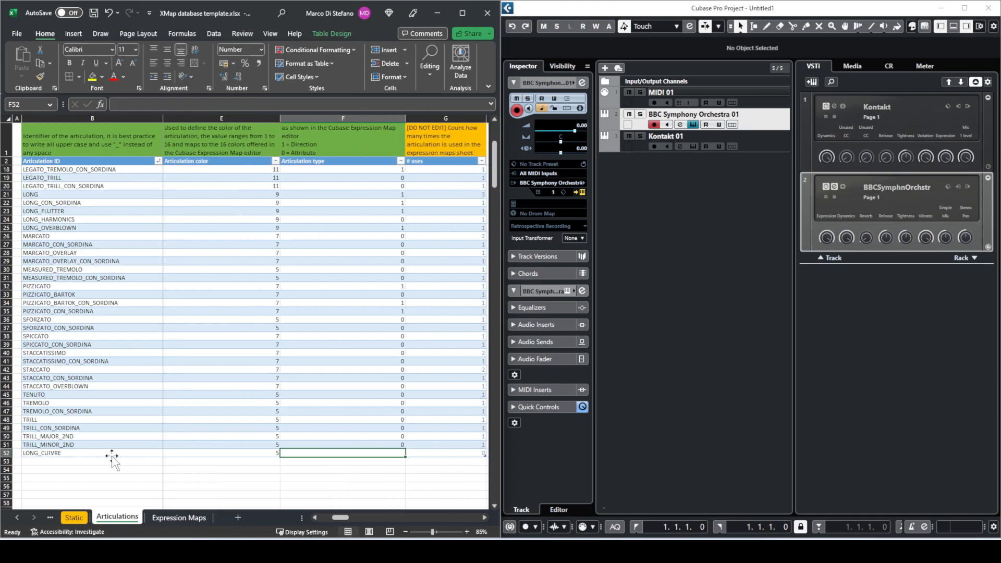
text(1)
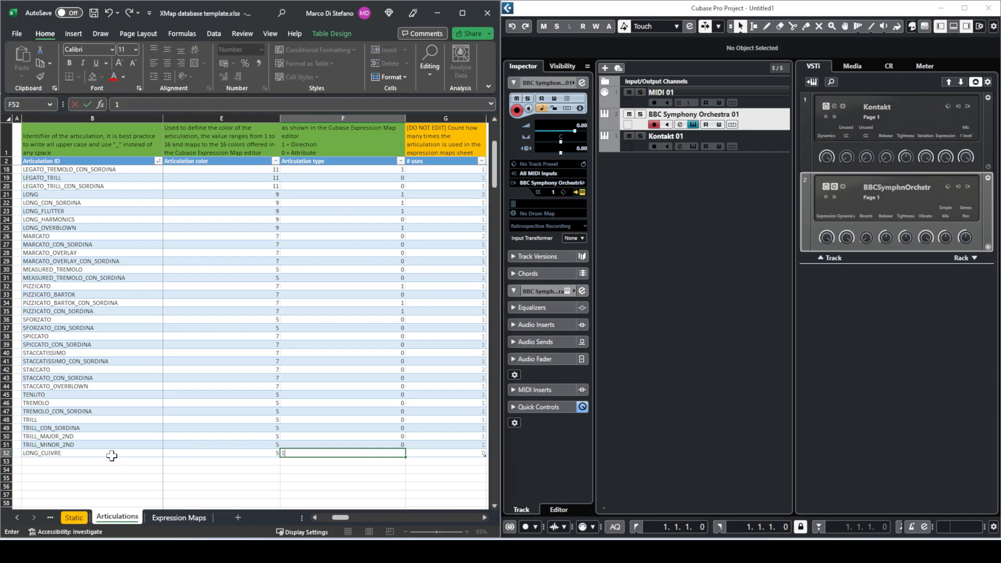
key(Tab)
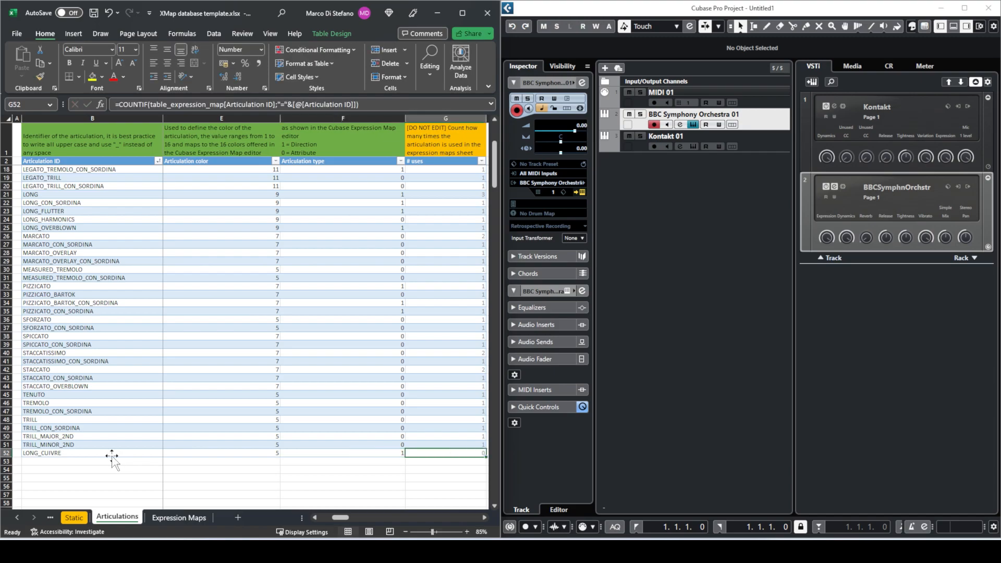
click(197, 517)
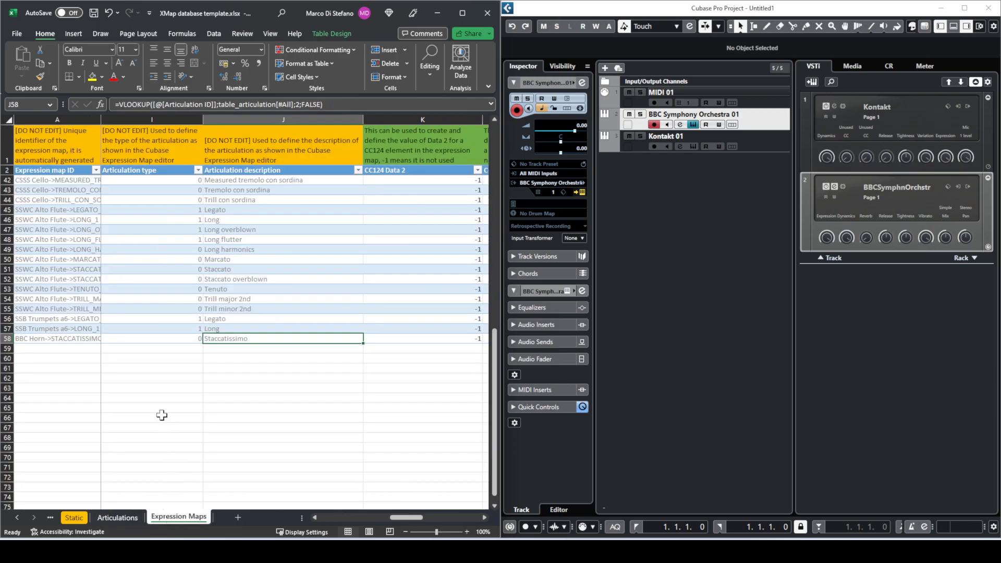
- Start row 59 with library code BBC and map name BBC Horn copied from above
drag(409, 521, 337, 520)
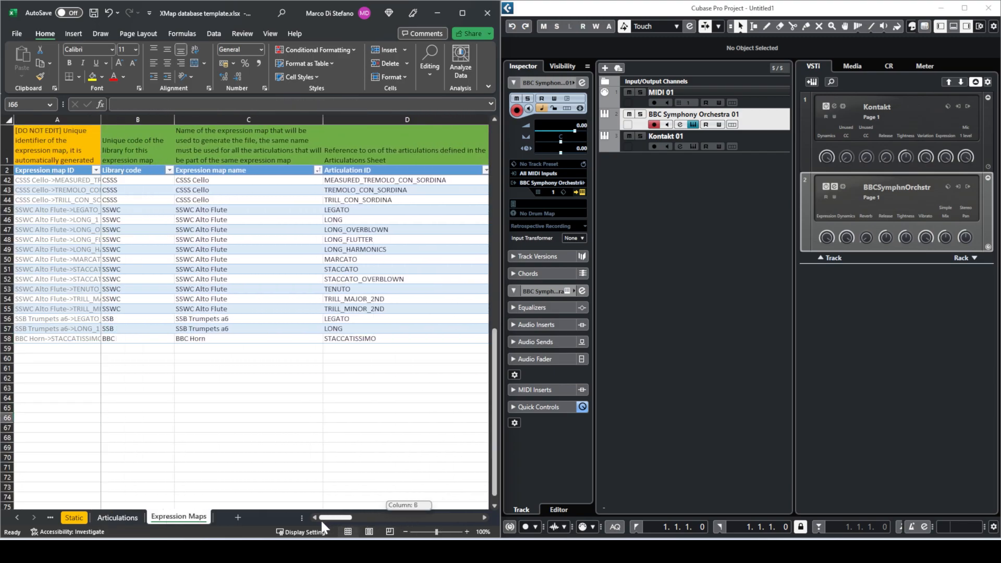
click(137, 345)
text(BBC)
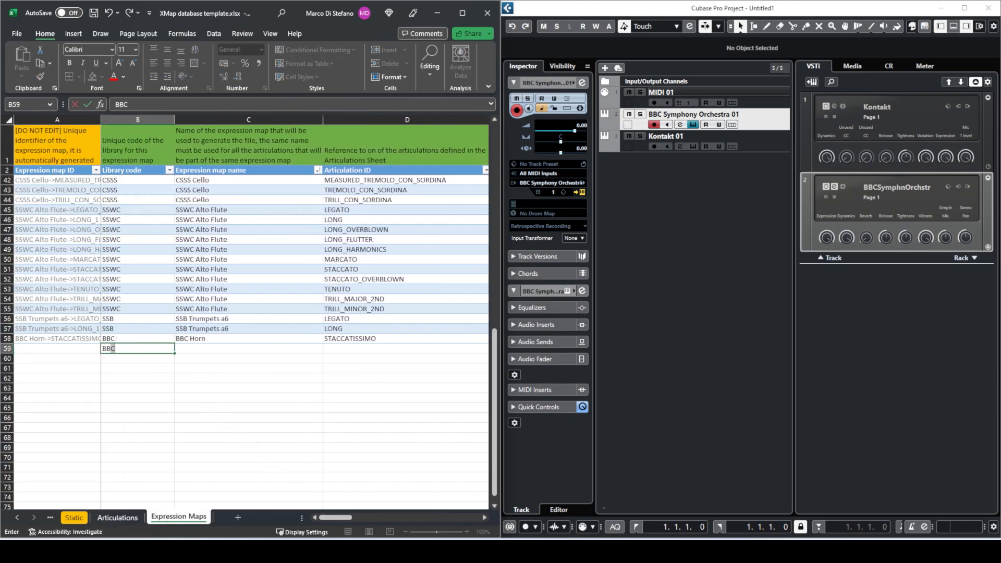
key(Tab)
key(Up)
key(ctrl+c)
key(Down)
key(ctrl+v)
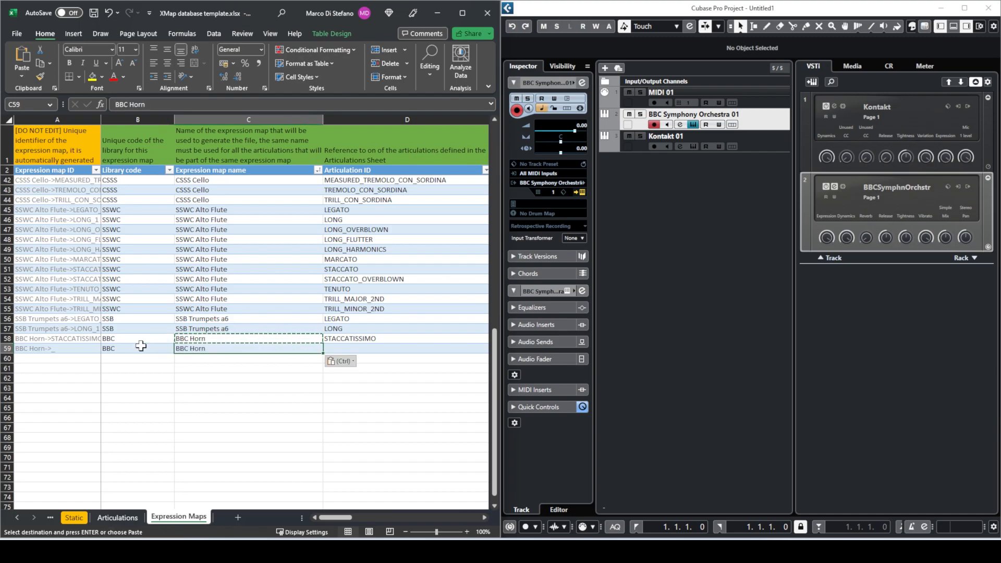
key(Tab)
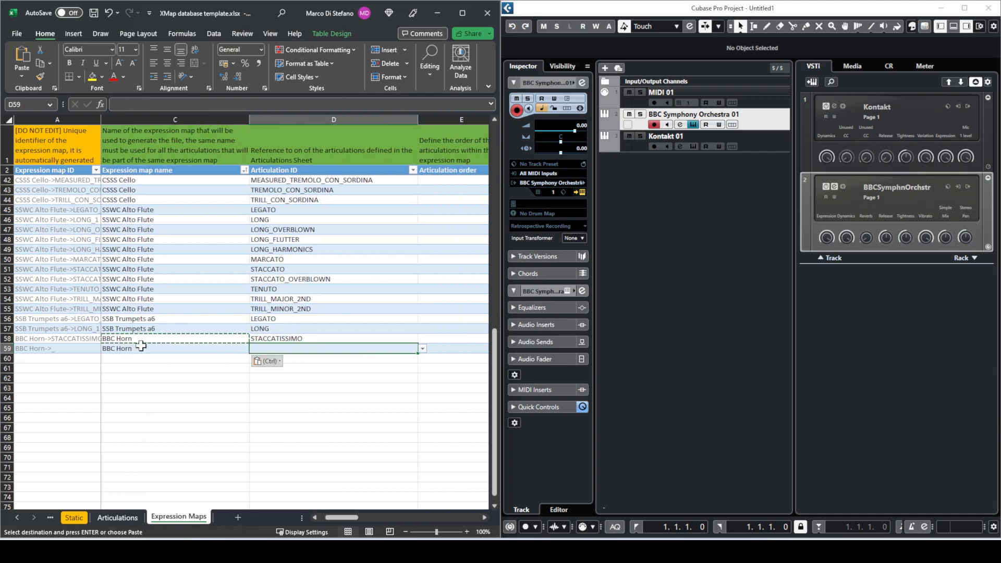
- Enter articulation LONG_CUIVRE with articulation order 1 and remote 1
text(LONG_CUIVRE)
key(Tab)
text(1)
key(Tab)
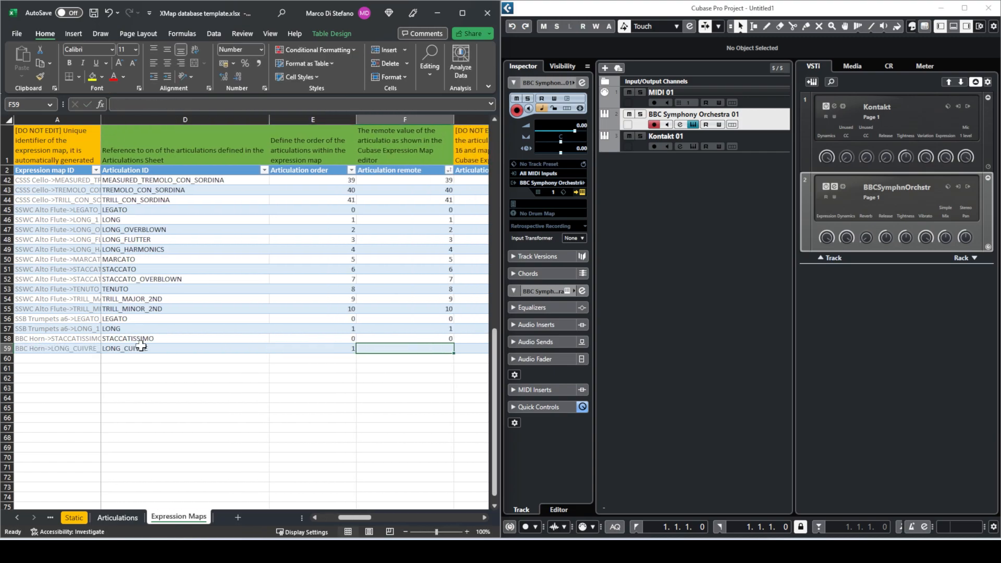
text(1)
key(Tab)
key(Tab)
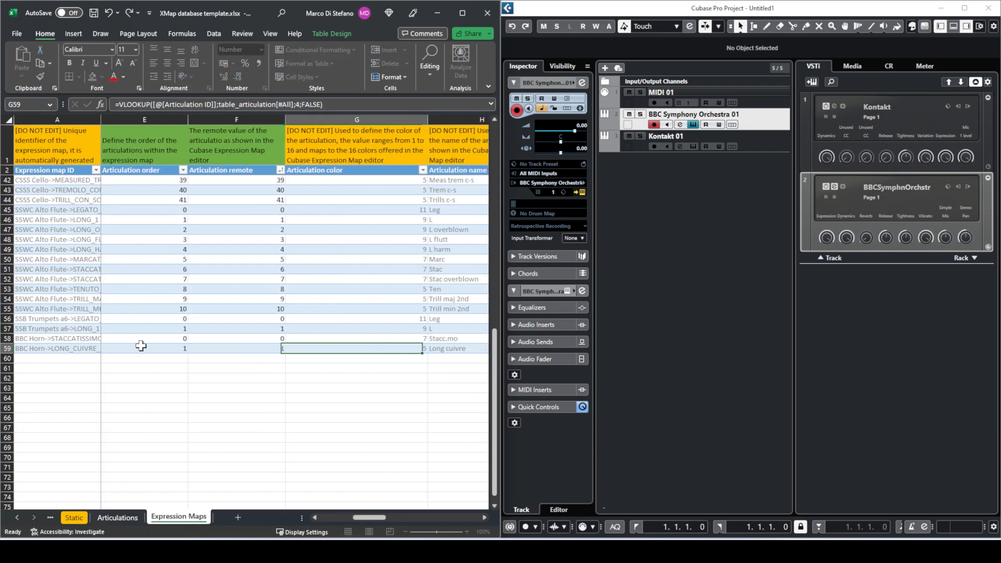
key(Tab)
key(Tab)
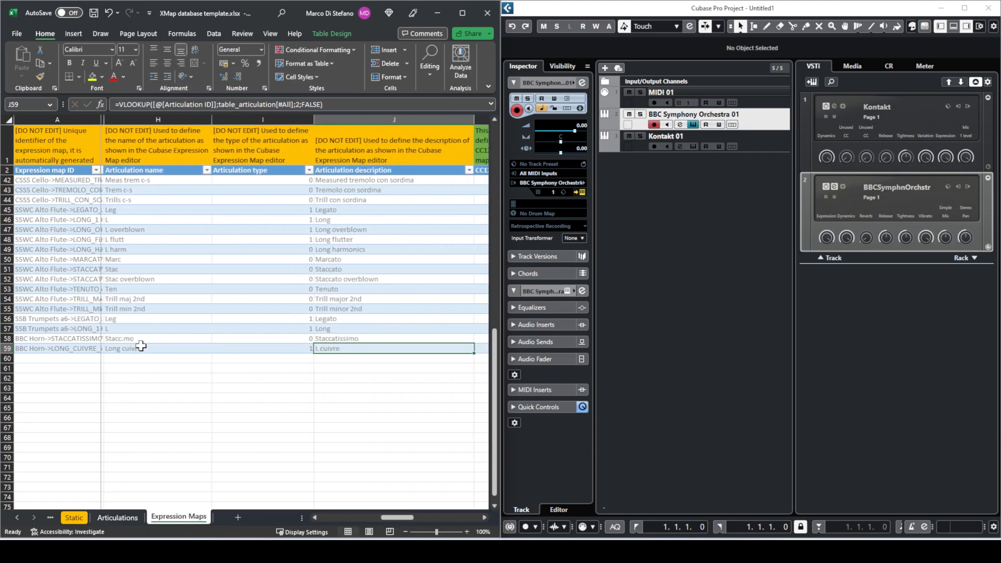
- Enter -1 in CC124 Data 2, CC Data 1 and CC Data 2
scroll(141, 345, right, 4)
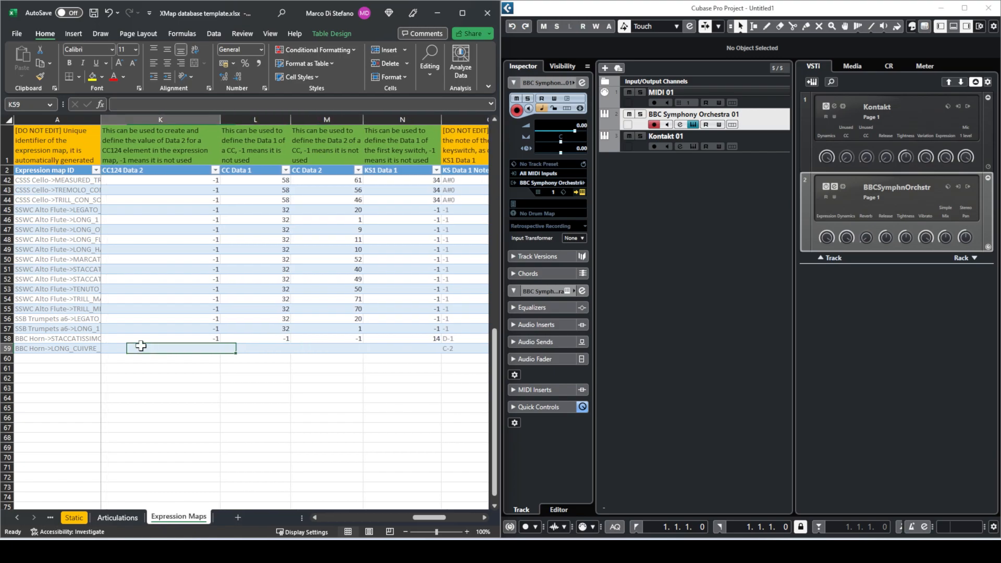
key(Tab)
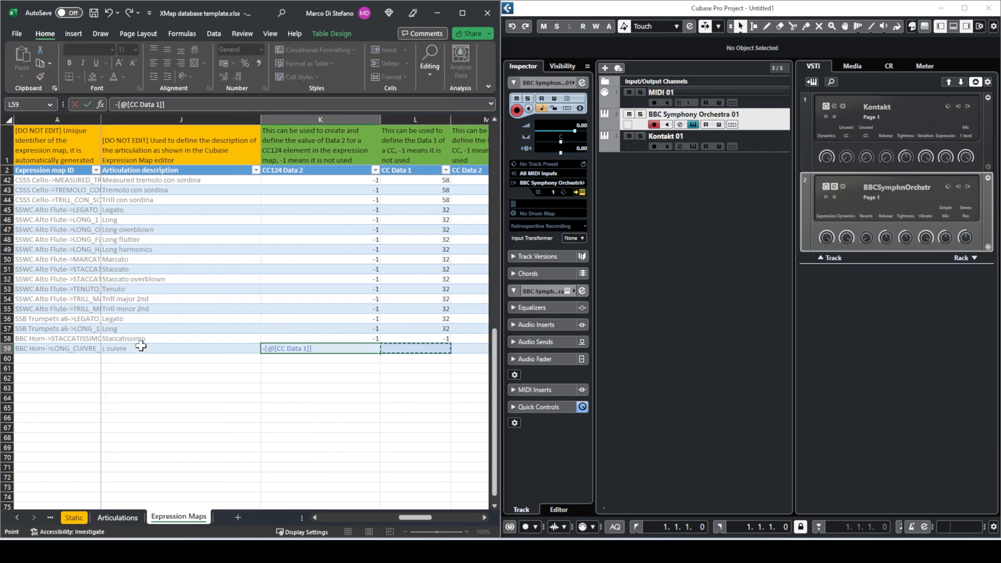
key(Escape)
text(-1)
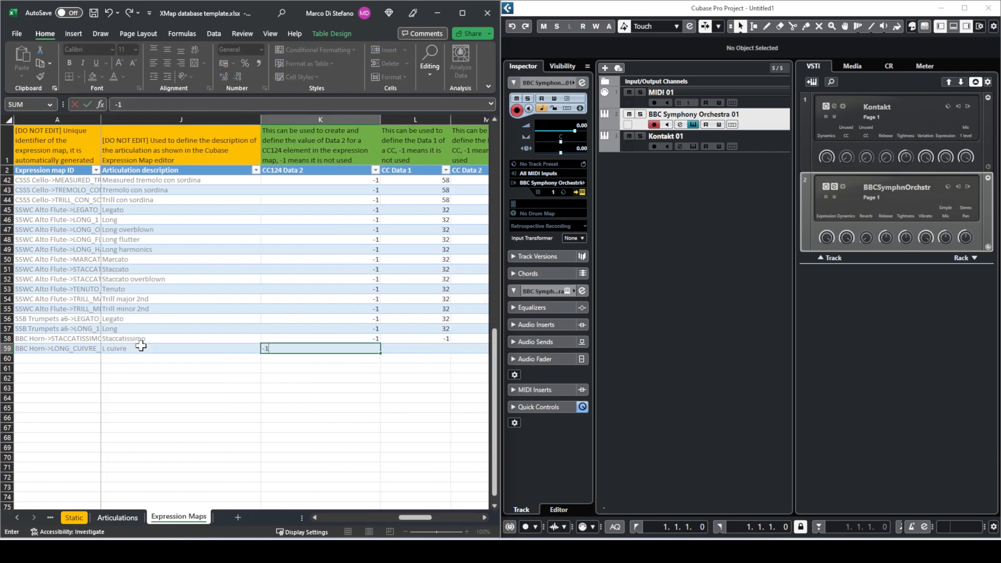
key(Tab)
text(-1)
key(Tab)
text(-1)
key(Tab)
key(Tab)
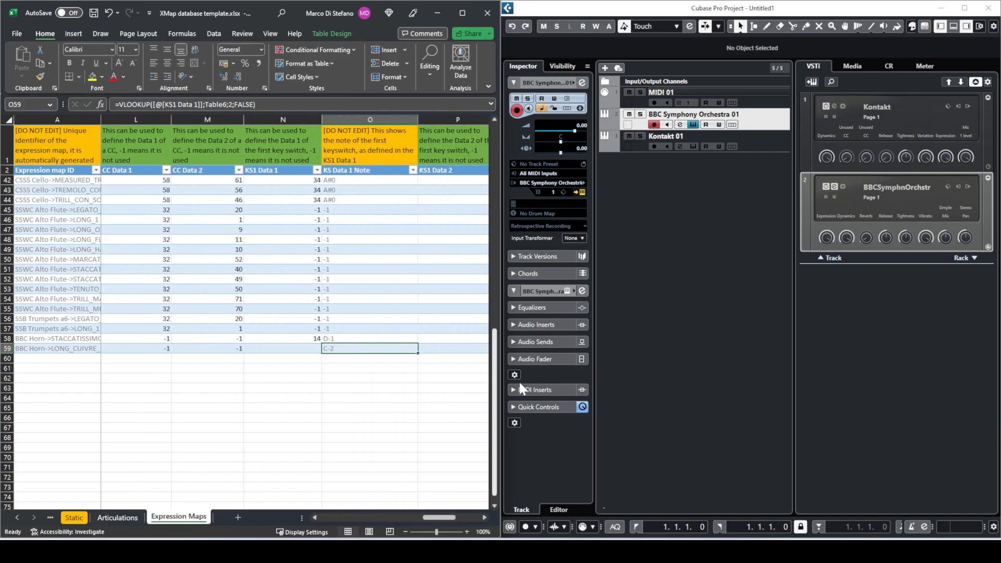
- Look up Long Cuivre's keyswitch in the plugin and set N59 to 16 (E-1)
click(695, 362)
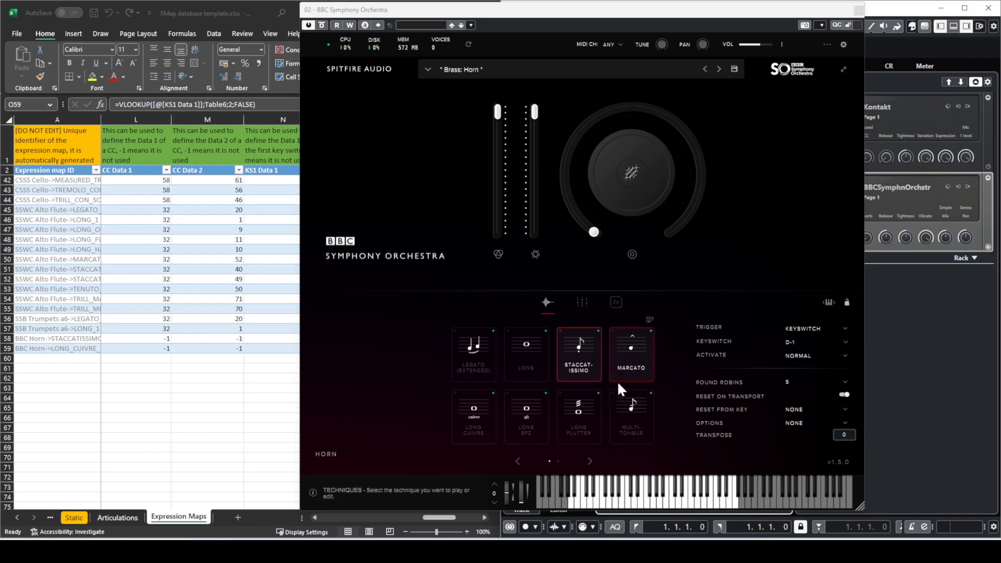
click(485, 417)
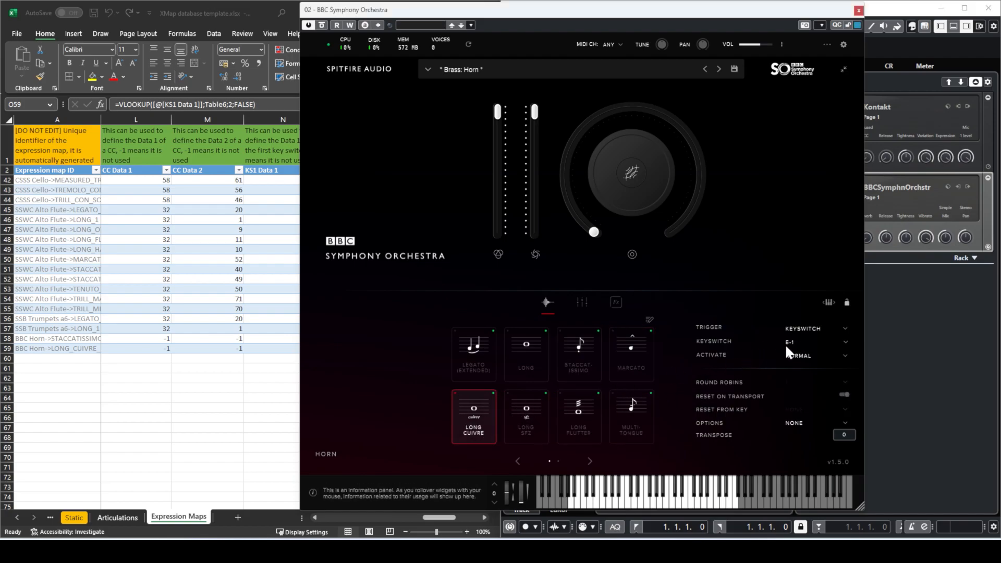
click(230, 388)
click(313, 351)
text(17)
key(Return)
key(Up)
text(16)
key(Return)
- Enter -1 in row 59's KS1 Data 2, KS2 Data 1 and KS2 Data 2
key(Up)
key(Right)
key(Right)
key(Right)
key(Left)
key(Left)
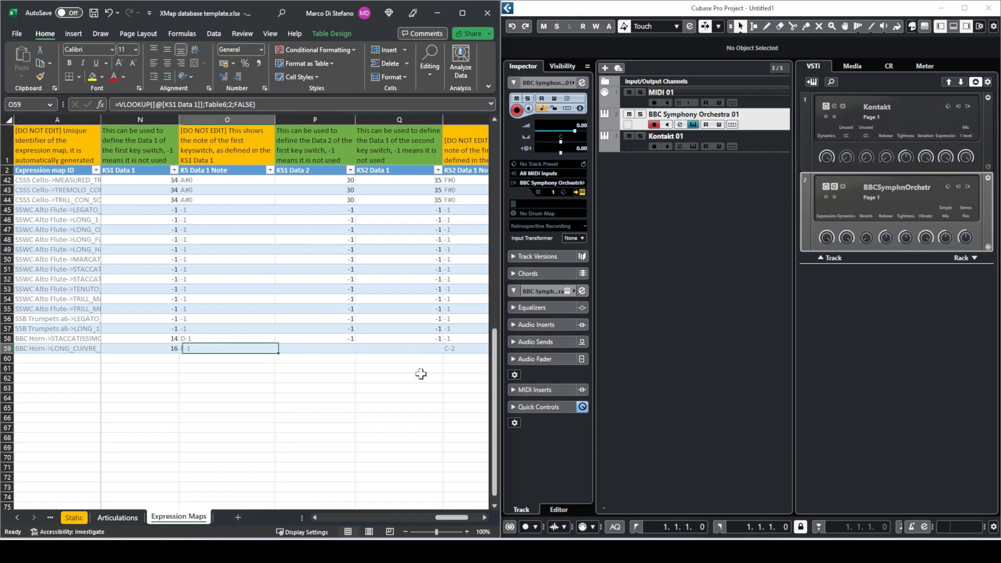
key(Right)
text(-1)
key(Right)
text(-1)
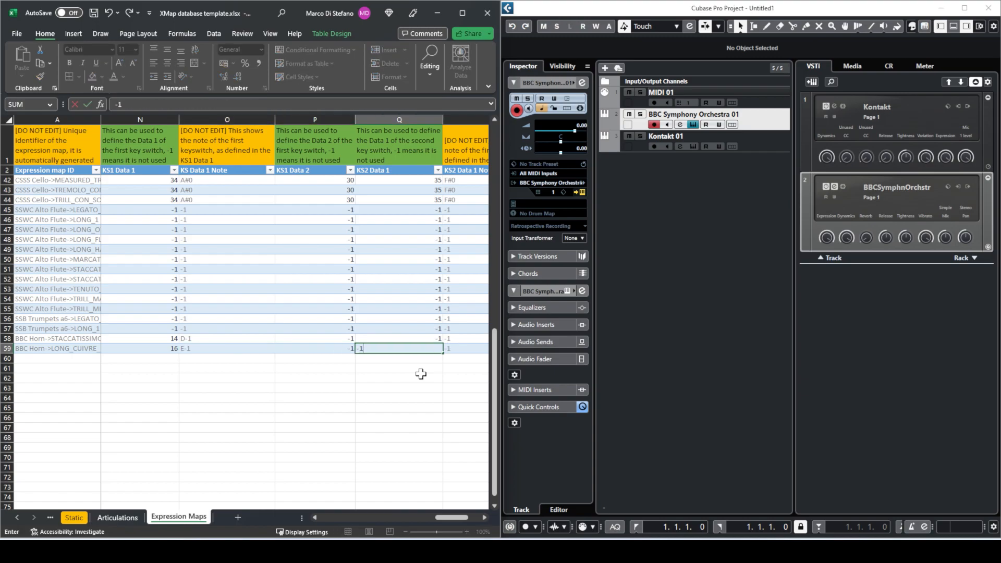
key(Right)
key(Right)
text(-1)
key(Return)
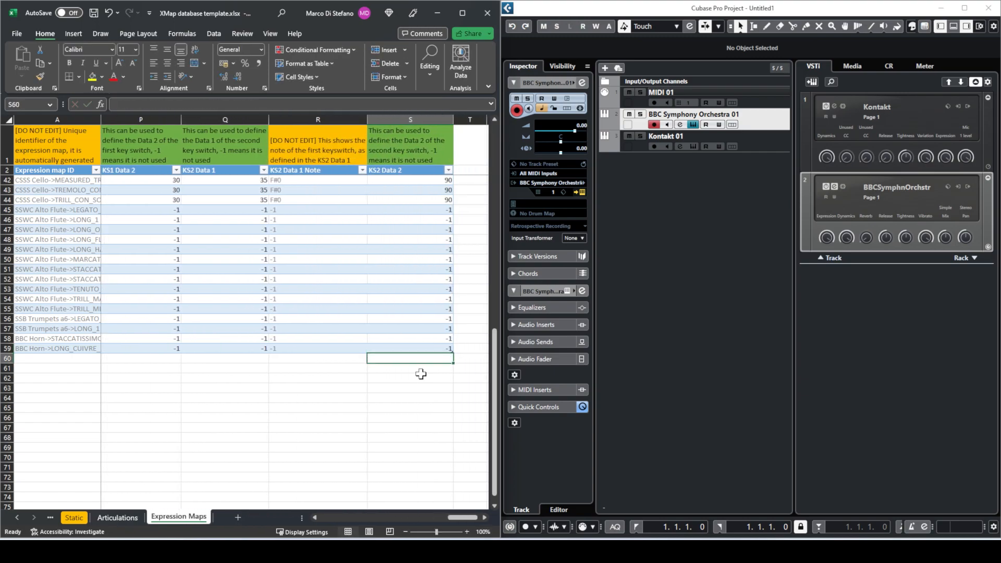
key(Up)
key(Left)
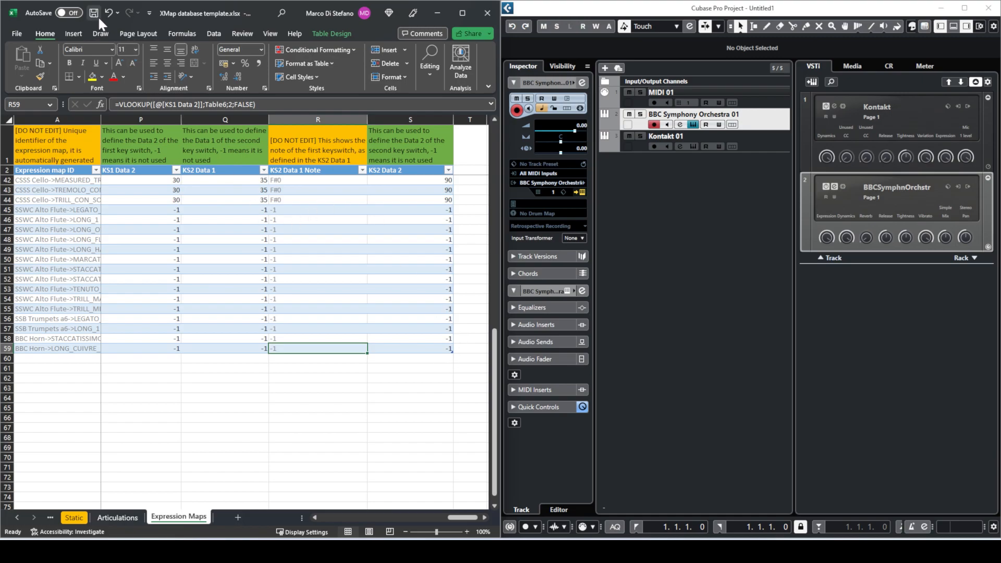
- Close the Excel database and run Generate Expression Maps in XMap
click(487, 13)
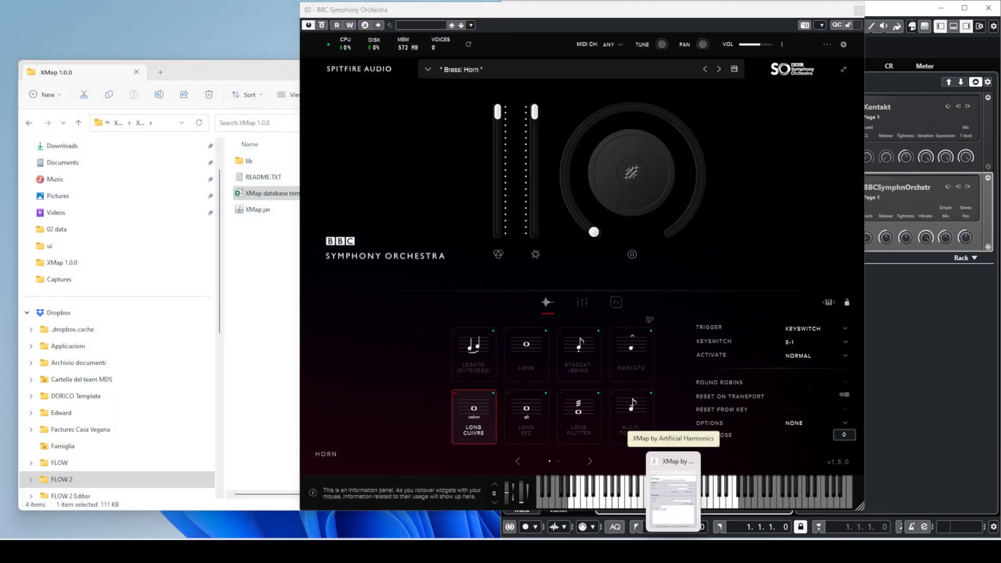
click(673, 498)
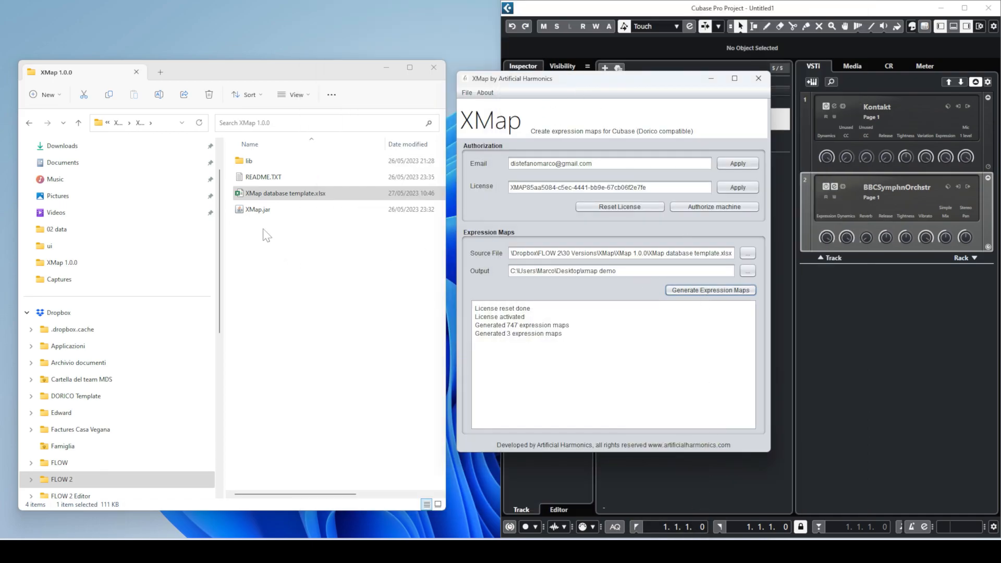
scroll(115, 203, up, 2)
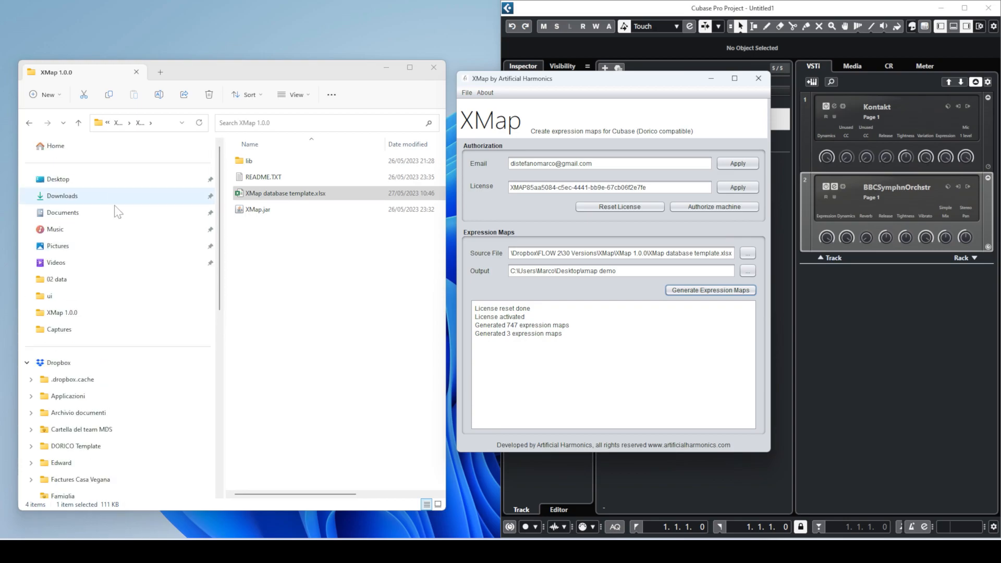
click(730, 292)
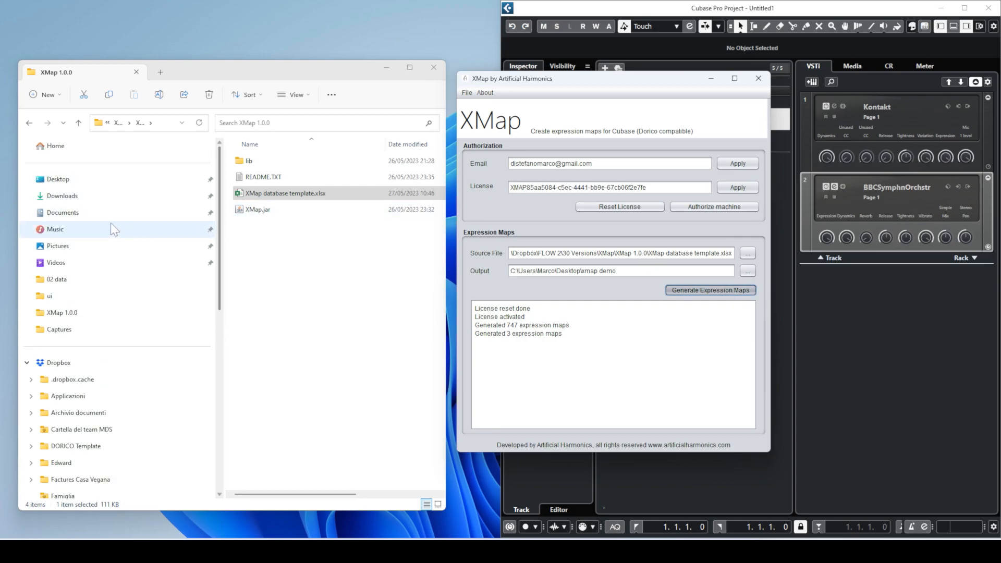
- Browse Desktop > xmap demo > BBC to confirm BBC Horn.expressionmap was created
click(86, 181)
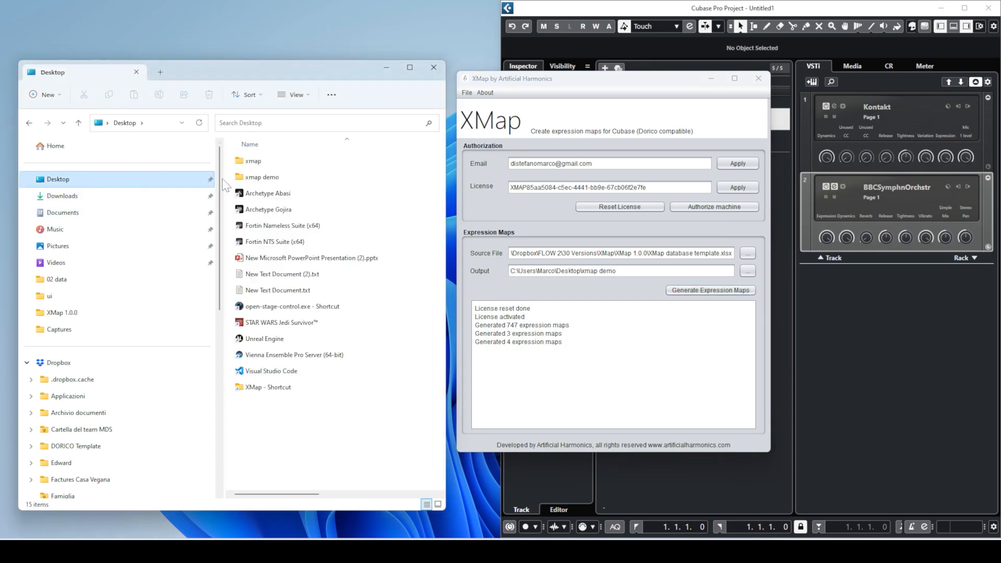
double_click(278, 180)
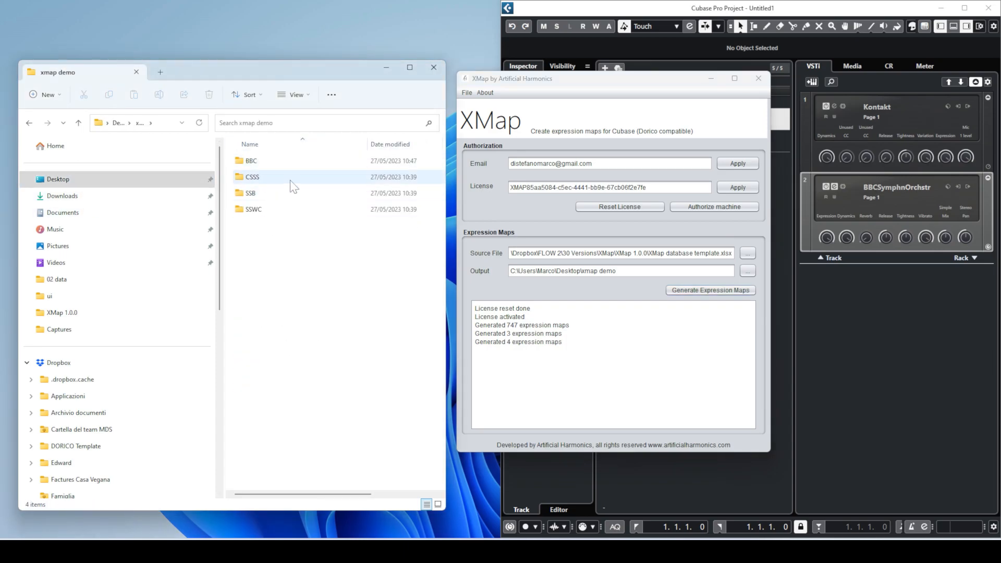
double_click(260, 163)
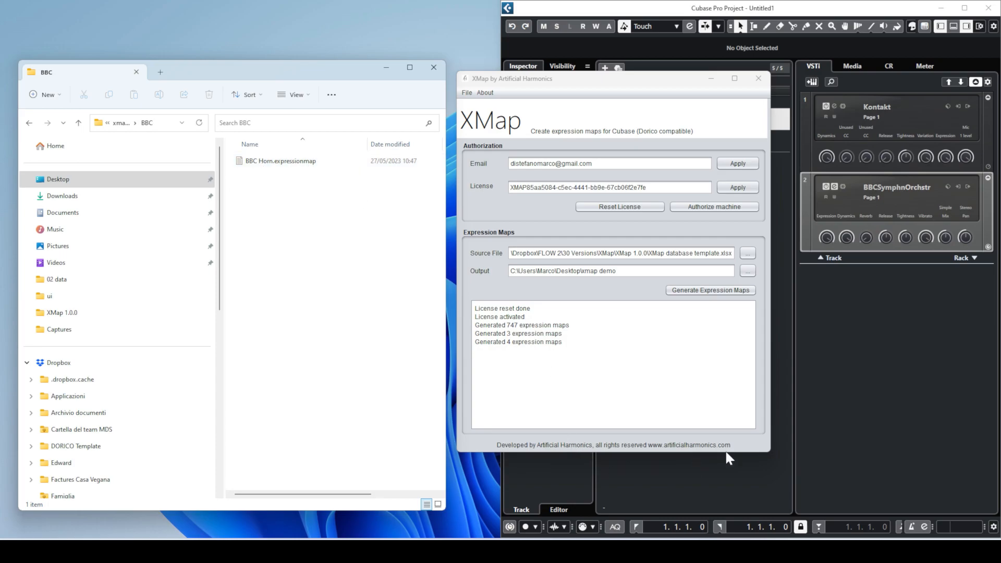
click(824, 304)
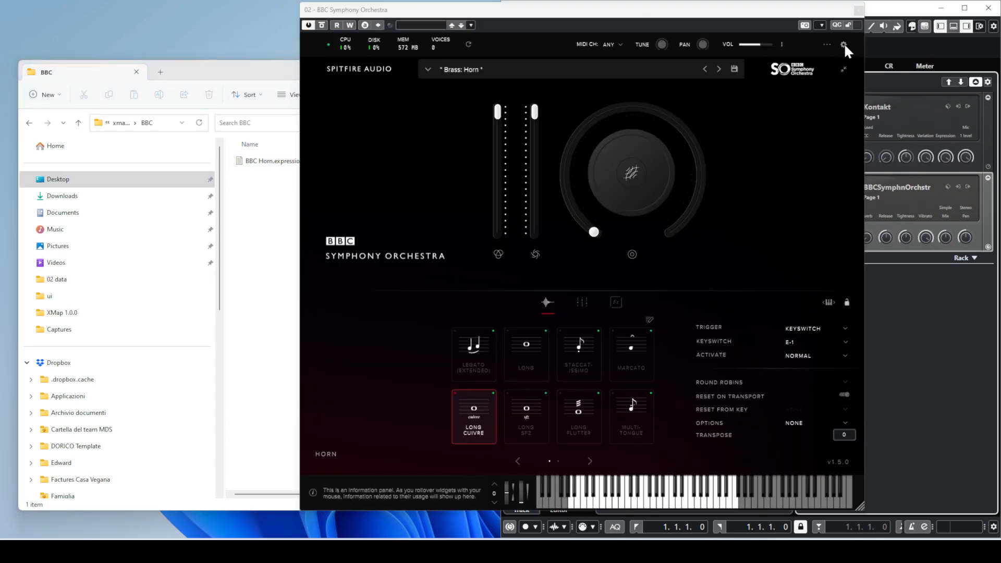
- Close the BBC Symphony Orchestra window and maximise the Cubase project window
click(857, 10)
drag(866, 10, 438, 227)
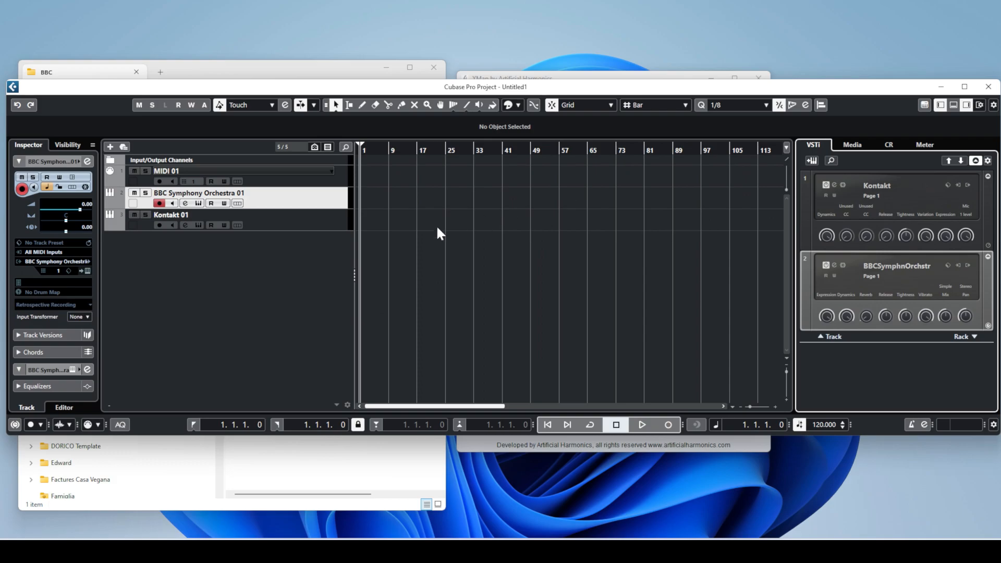
double_click(532, 92)
- Add MIDI track MIDI 02 and open its Expression Map Setup
right_click(235, 183)
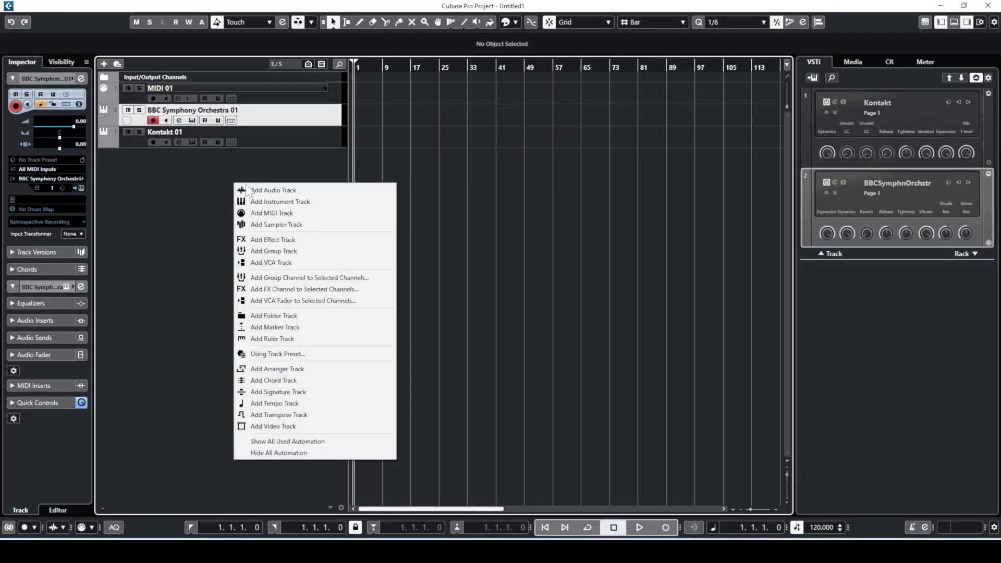
click(281, 212)
click(633, 148)
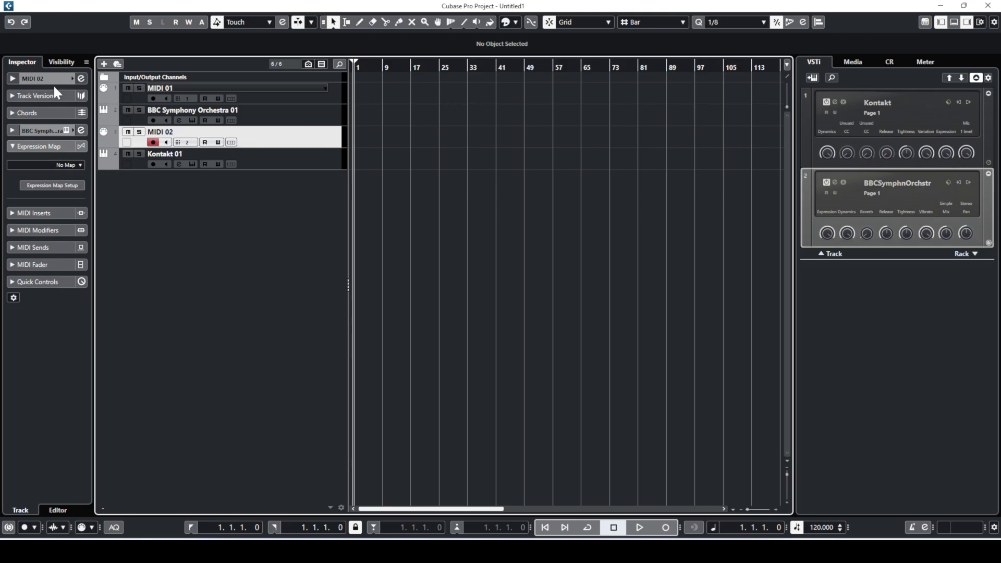
click(62, 164)
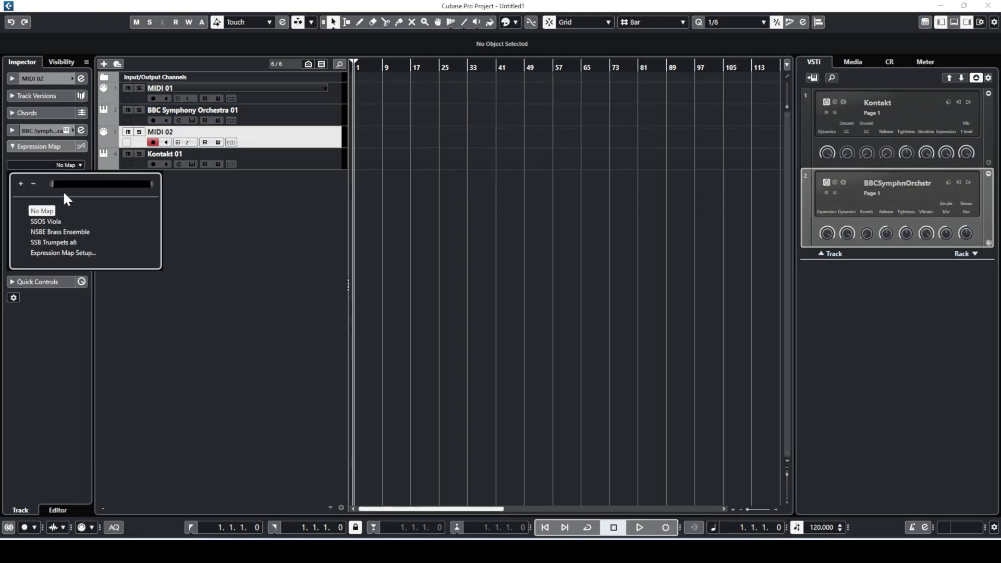
click(62, 253)
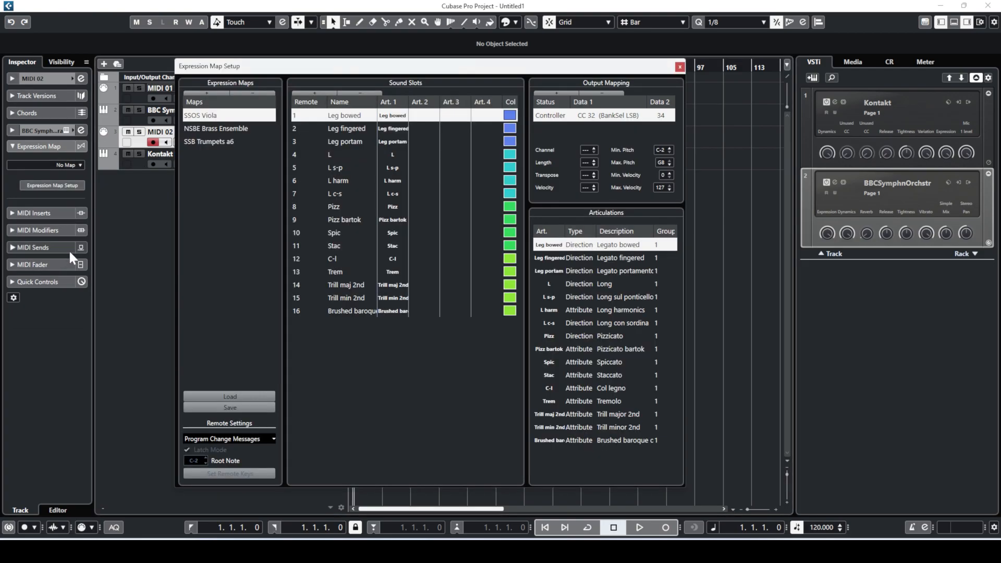
- Load BBC Horn.expressionmap from the xmap demo BBC folder
click(230, 396)
click(152, 202)
double_click(159, 256)
double_click(170, 255)
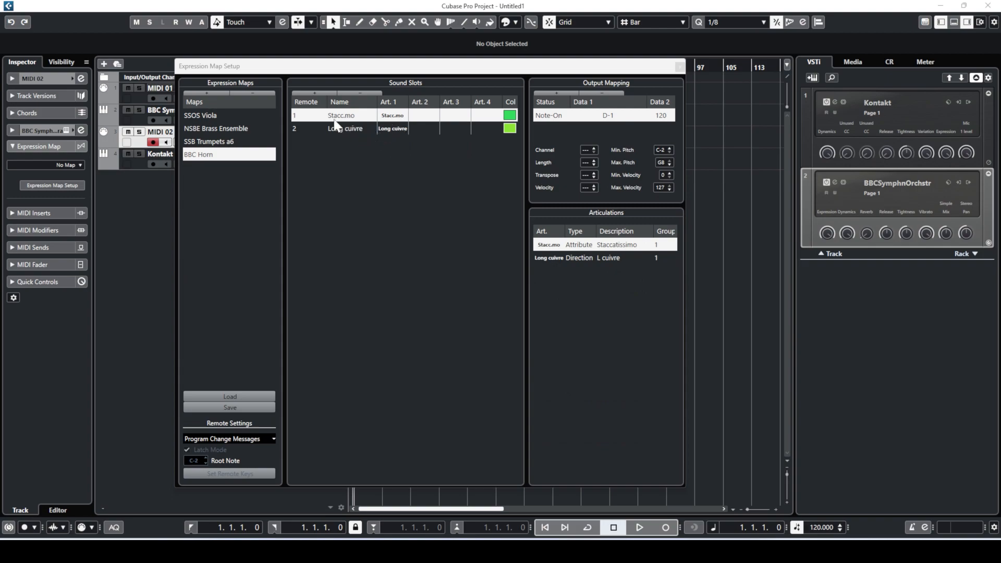
- Verify Stacc.mo outputs D-1 and Long cuivre outputs E-1, then close the setup
click(358, 126)
click(359, 126)
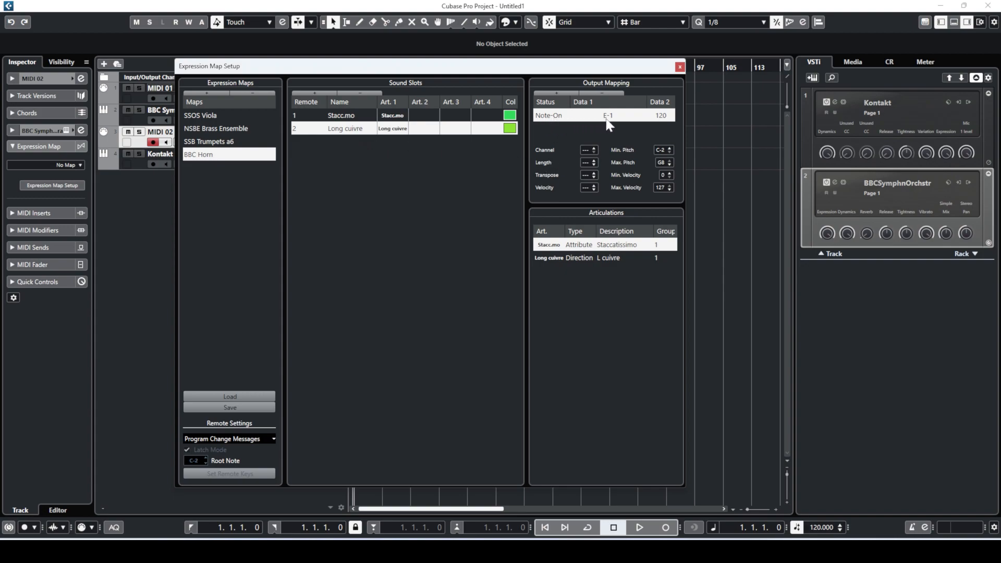
click(340, 117)
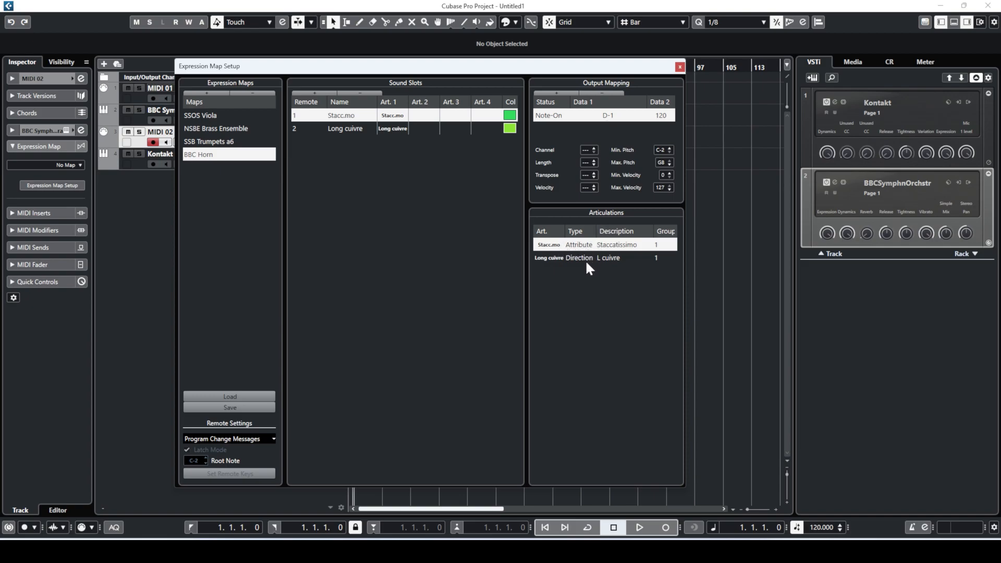
click(338, 130)
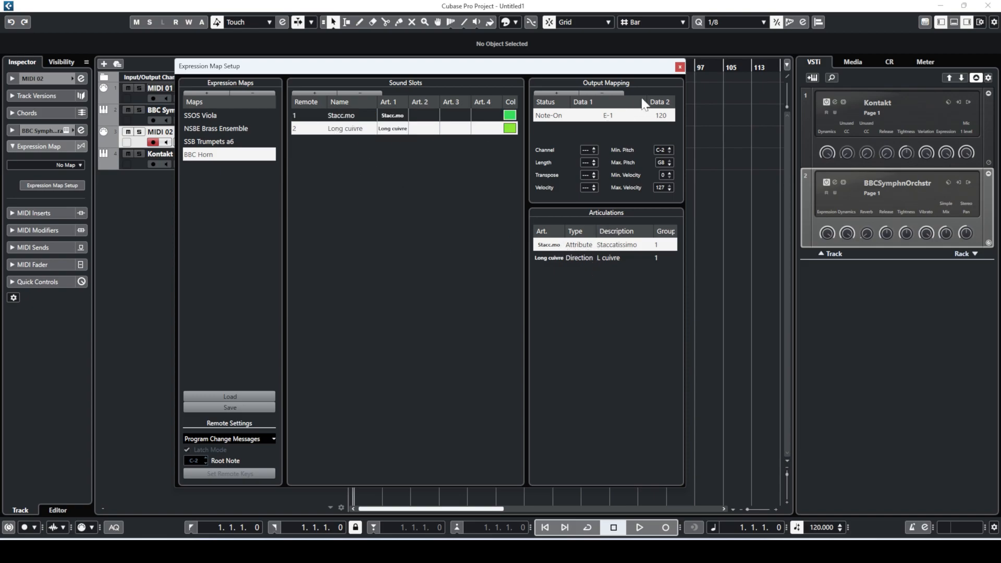
click(680, 67)
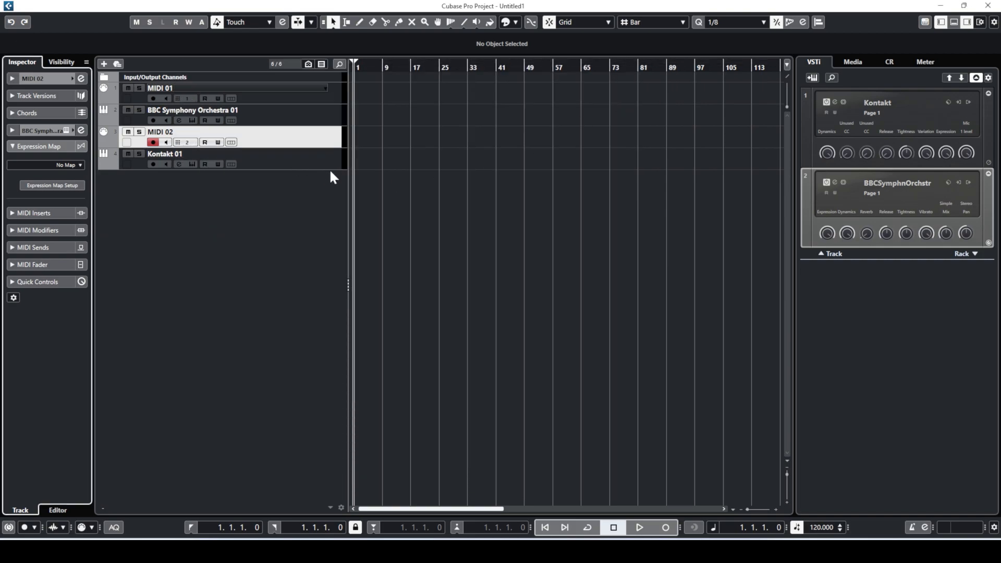
- Draw a 52-bar part on the MIDI 02 track and open it for note editing
right_click(374, 134)
click(416, 137)
drag(360, 140, 542, 140)
right_click(381, 188)
click(391, 191)
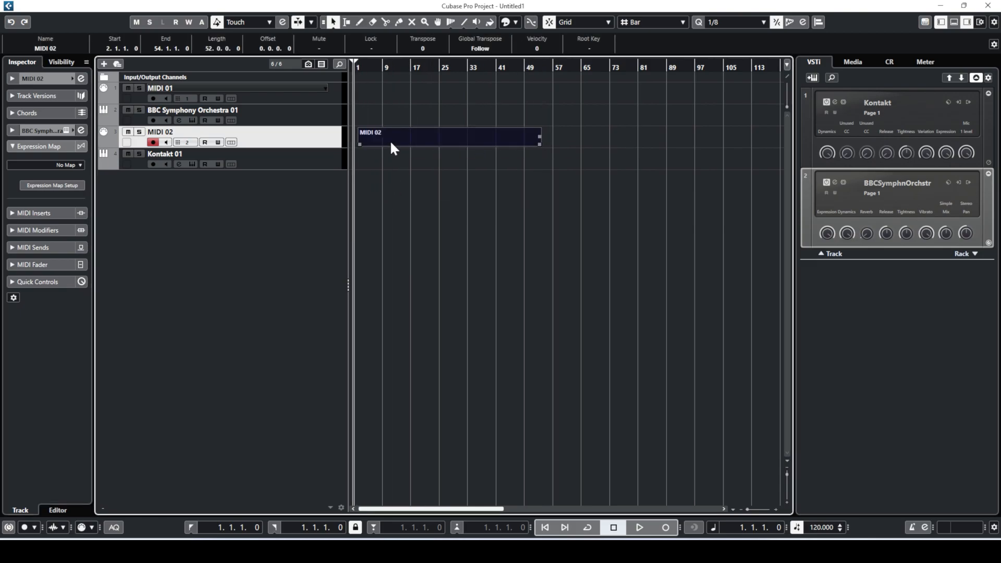
double_click(391, 141)
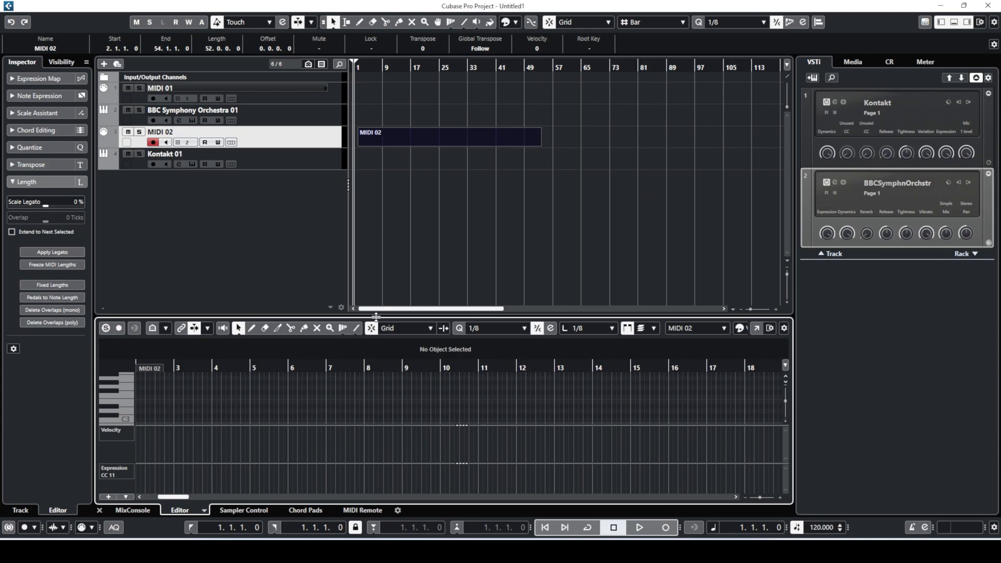
- Show the Articulations/Dynamics lane and assign the BBC Horn expression map to MIDI 02
drag(376, 316, 375, 243)
click(122, 431)
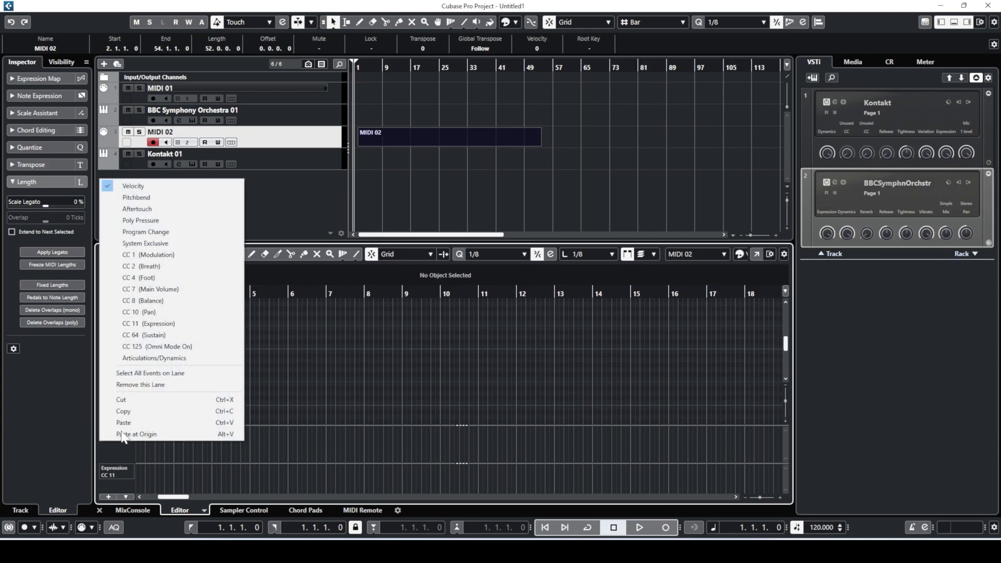
click(168, 359)
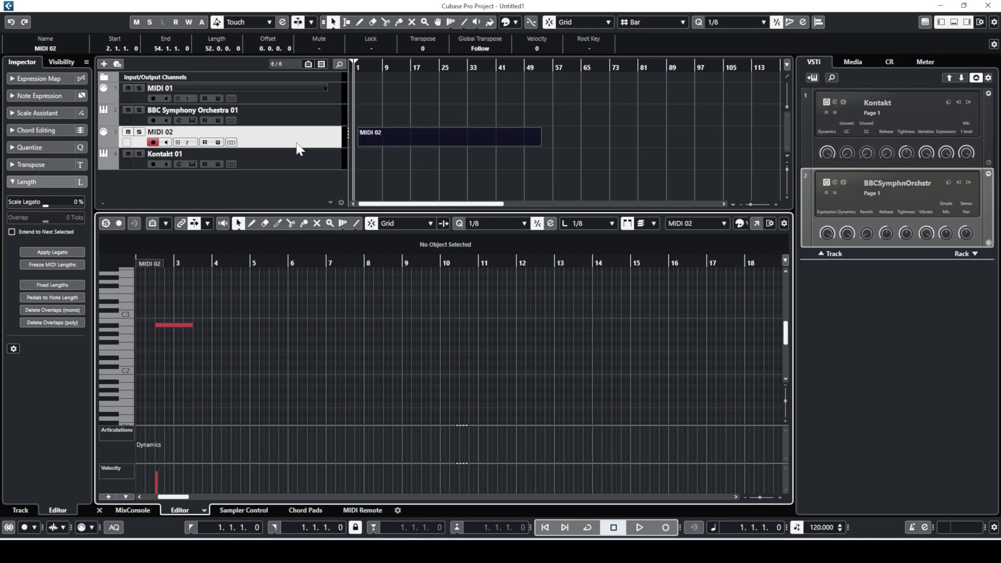
click(298, 145)
click(71, 165)
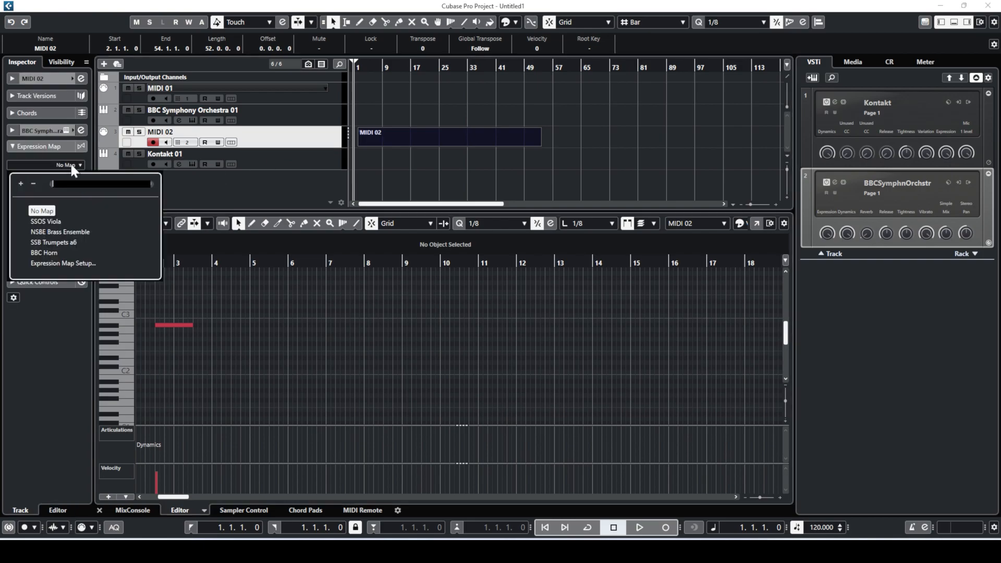
click(52, 252)
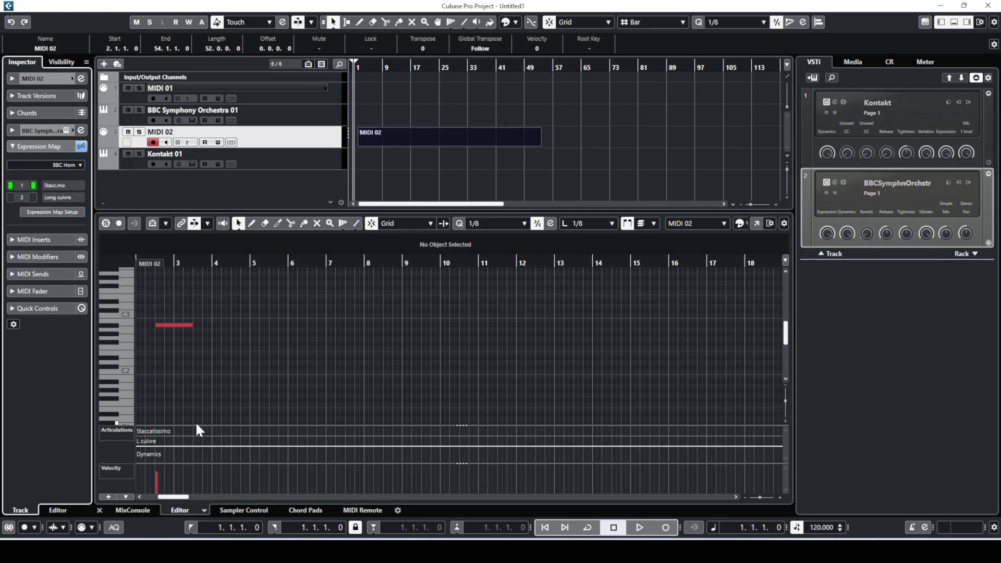
drag(197, 425, 197, 404)
scroll(186, 346, up, 2)
- Draw a note and add Staccatissimo at 3.3.1 and Long cuivre at 2.3.1
right_click(168, 352)
click(184, 352)
drag(193, 360, 246, 360)
right_click(244, 375)
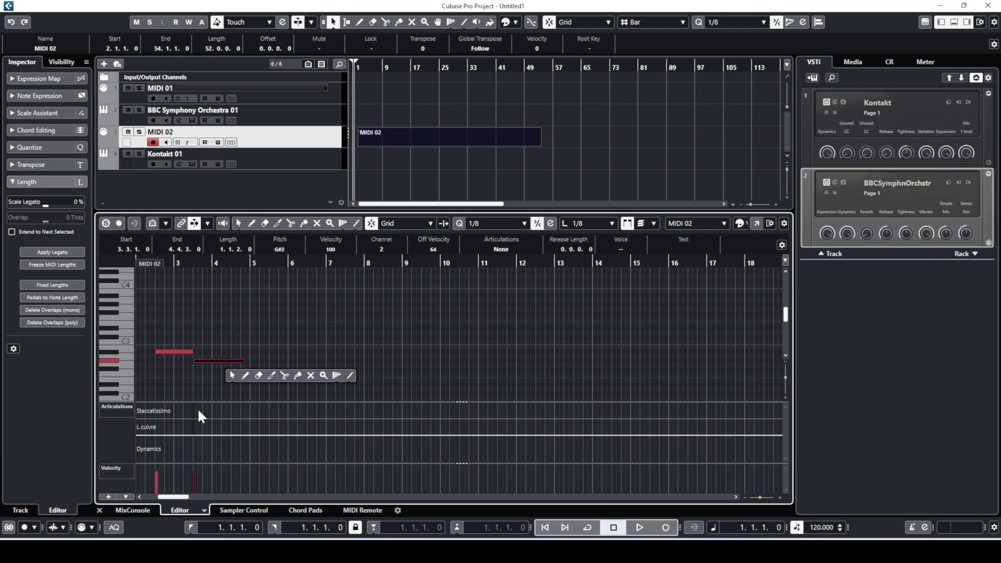
right_click(215, 390)
click(229, 390)
click(195, 410)
click(157, 427)
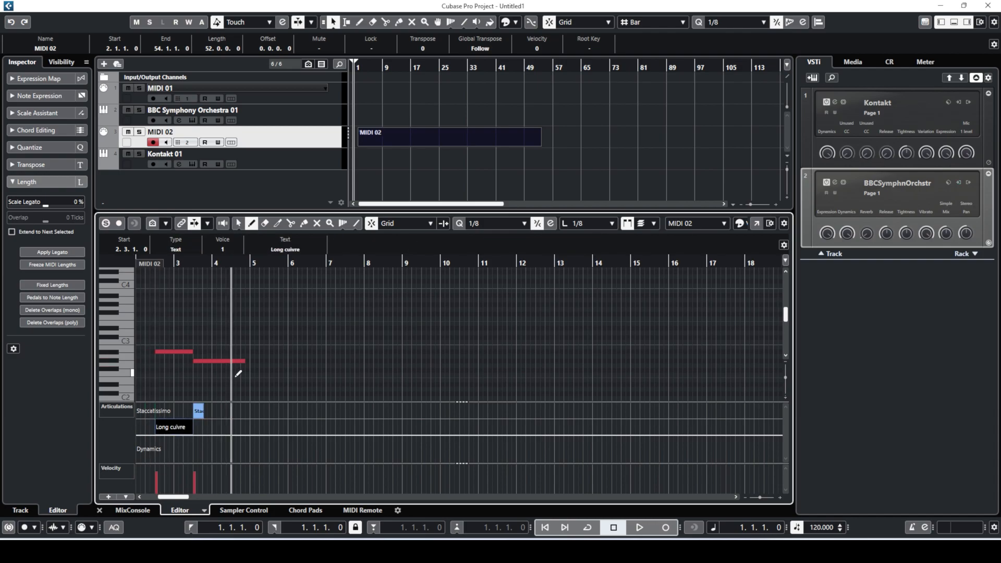
key(1)
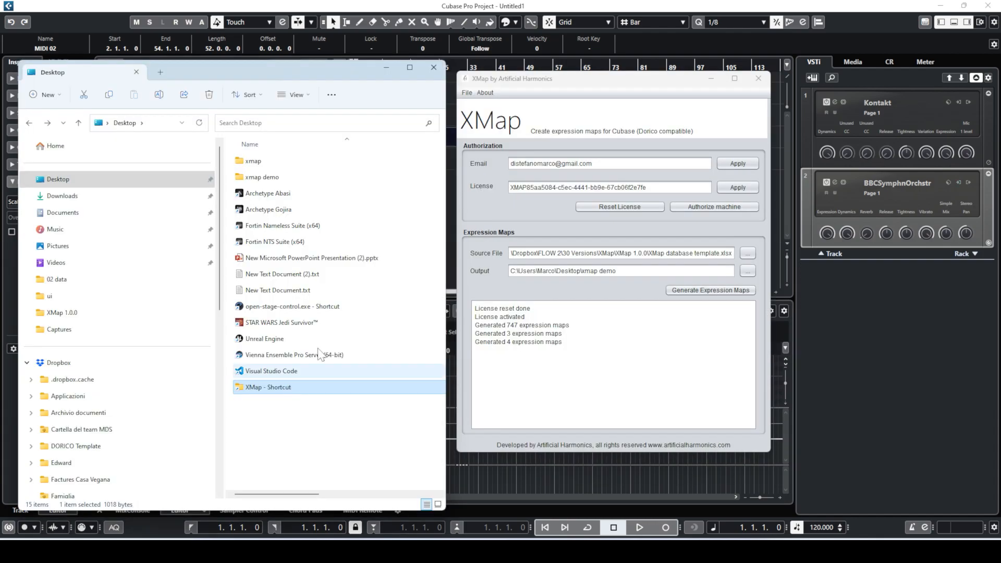
- Open 'XMap database with content.xlsx' from the XMap folder in File Explorer
drag(385, 69, 482, 44)
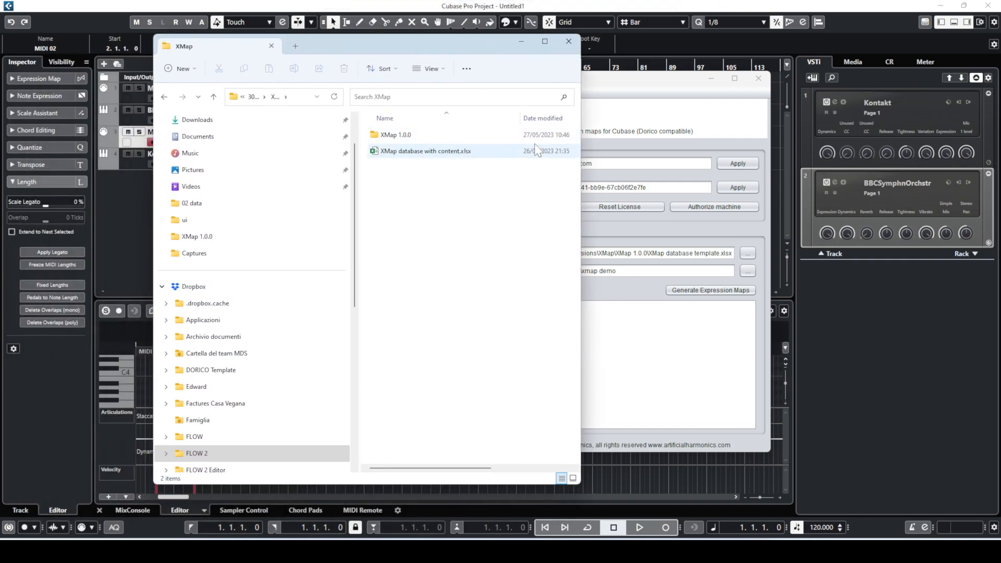
double_click(404, 151)
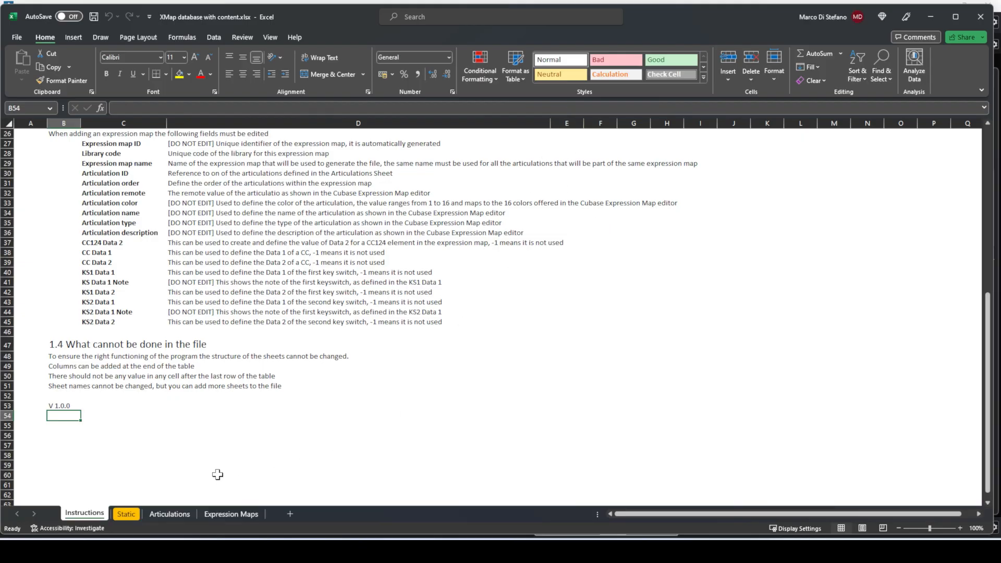
- Browse the Articulations sheet, then the Expression Maps sheet's library rows from cells B3–B4
click(177, 513)
mouse_move(987, 140)
mouse_down()
mouse_move(972, 447)
mouse_move(976, 199)
mouse_move(996, 129)
mouse_up()
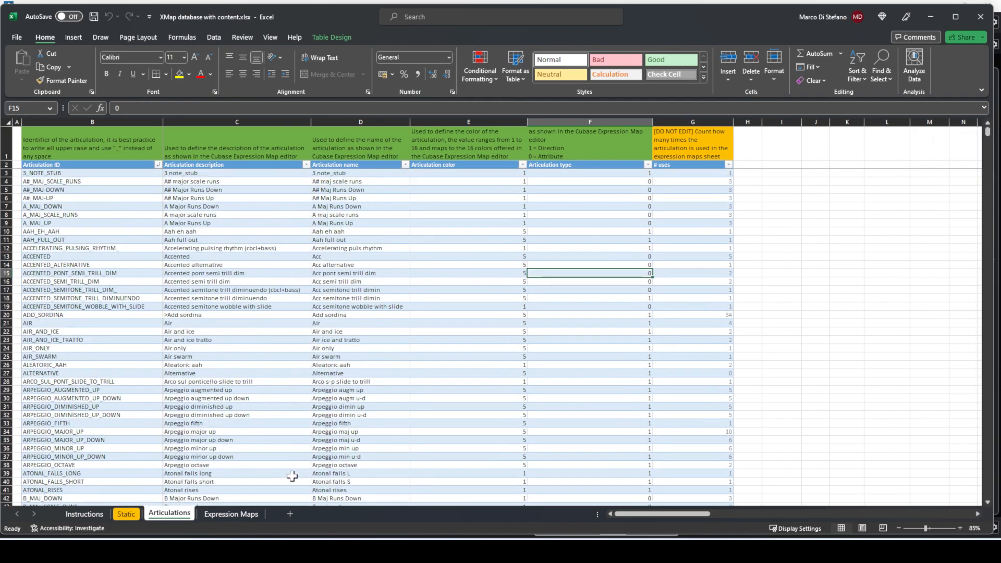
click(256, 515)
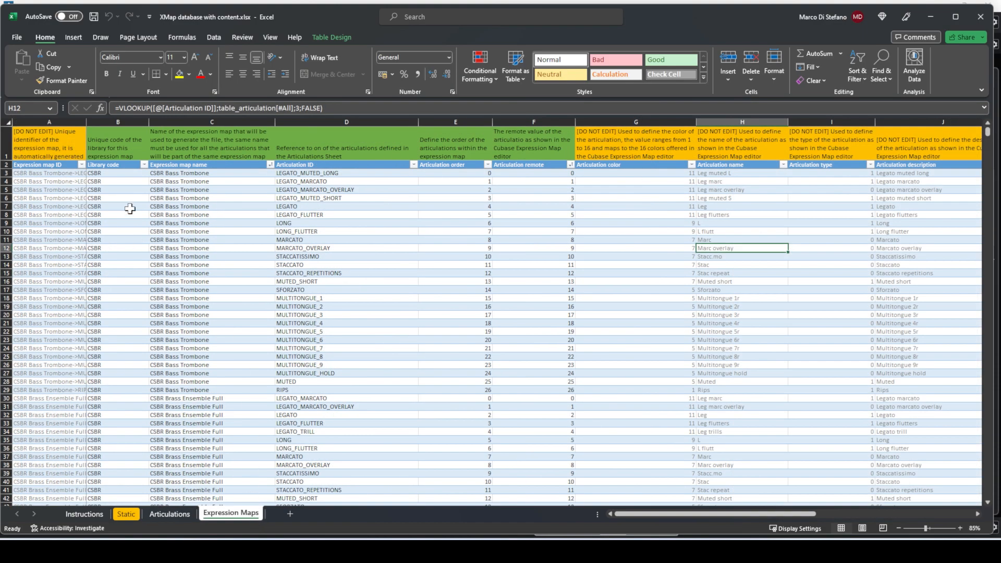
click(121, 180)
mouse_move(988, 135)
mouse_down()
mouse_move(971, 421)
mouse_move(990, 134)
mouse_up()
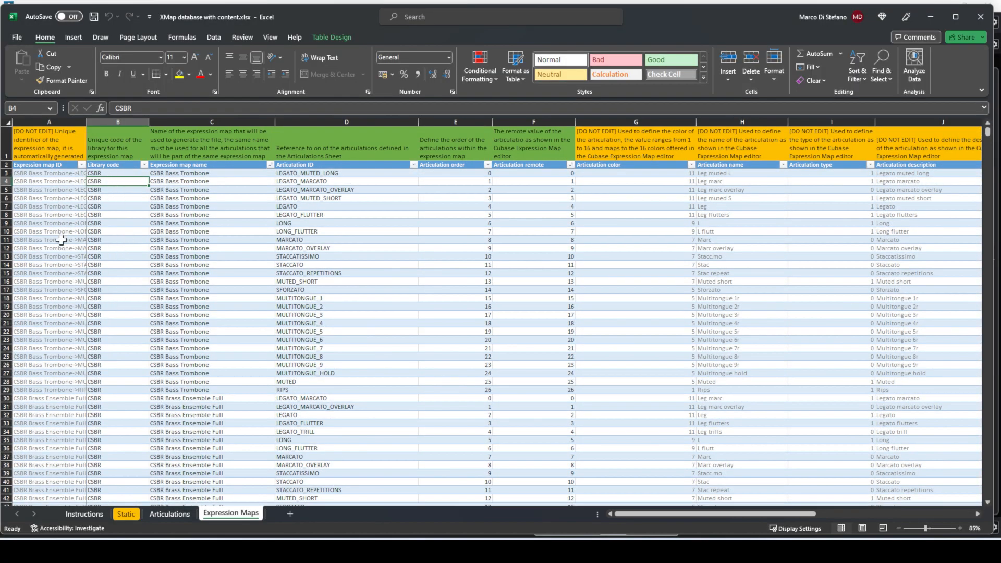
click(103, 174)
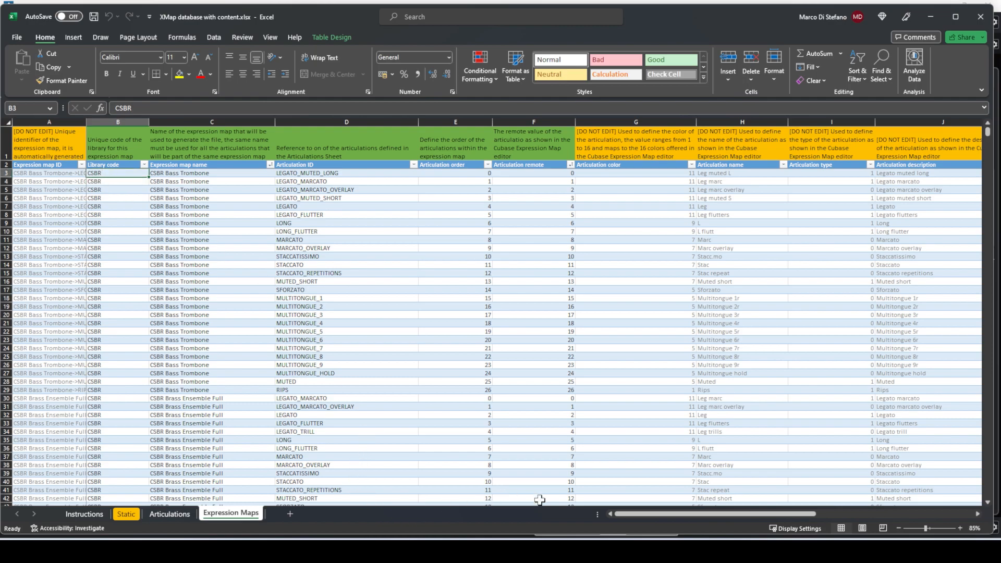
click(537, 551)
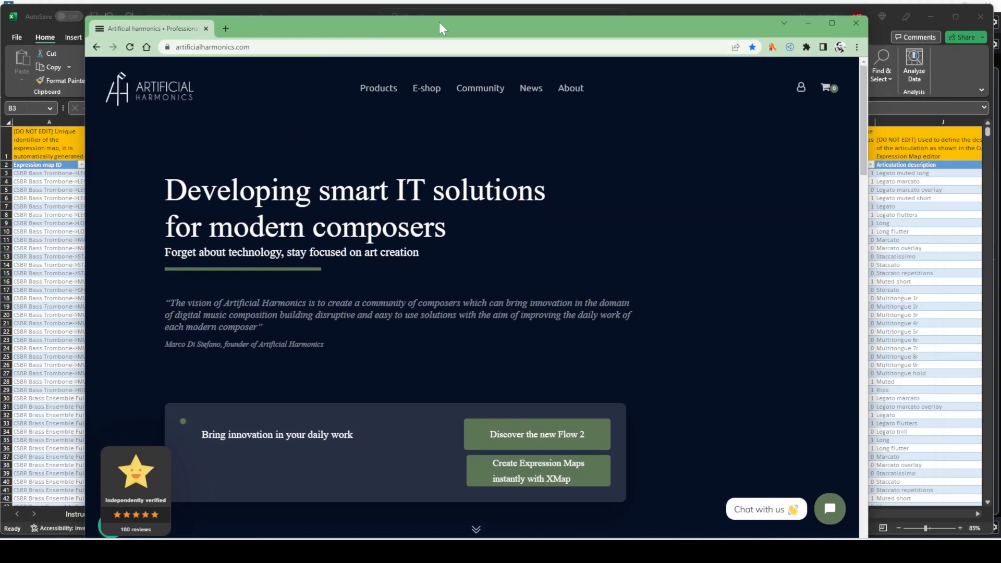
- Open the Artificial Harmonics E-shop and scroll past the bundles to the XMap product, priced from €5,00
double_click(439, 28)
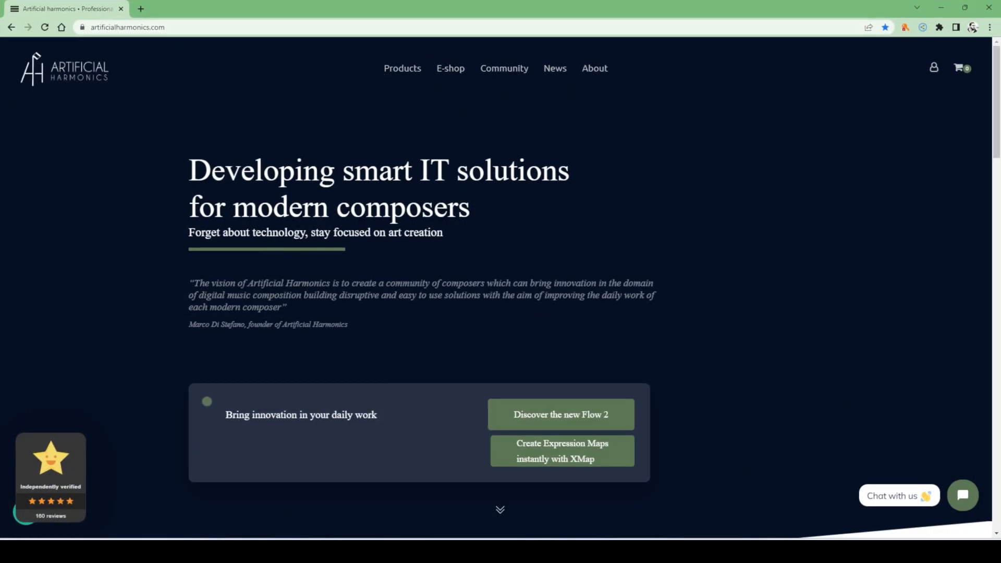
key(ctrl+l)
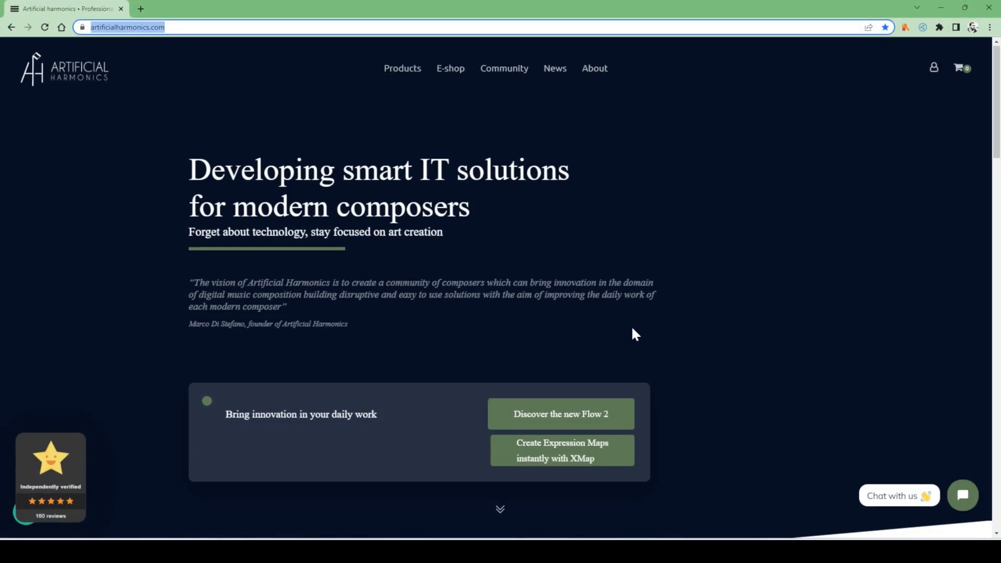
scroll(641, 339, down, 3)
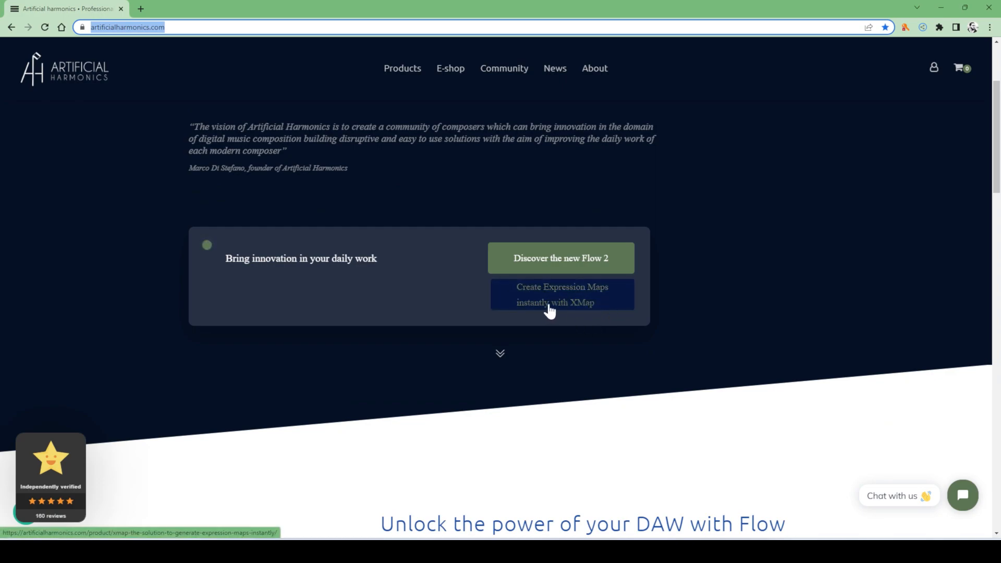
scroll(543, 308, up, 3)
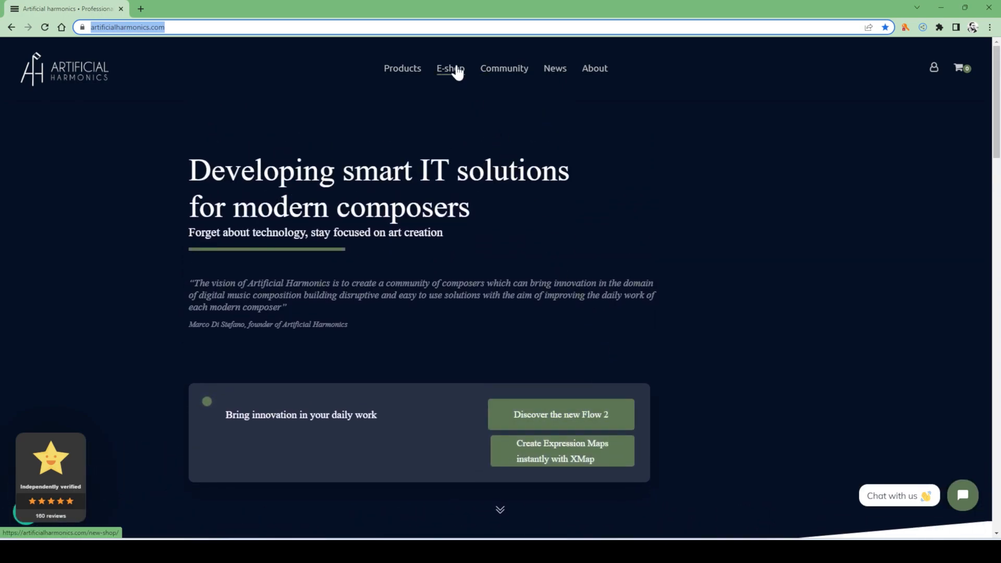
click(456, 73)
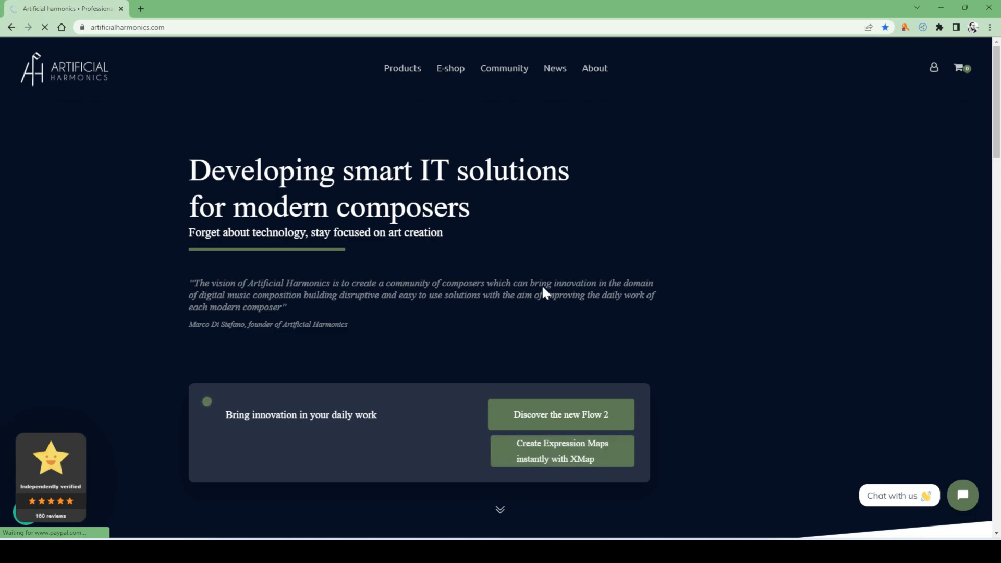
scroll(565, 269, down, 3)
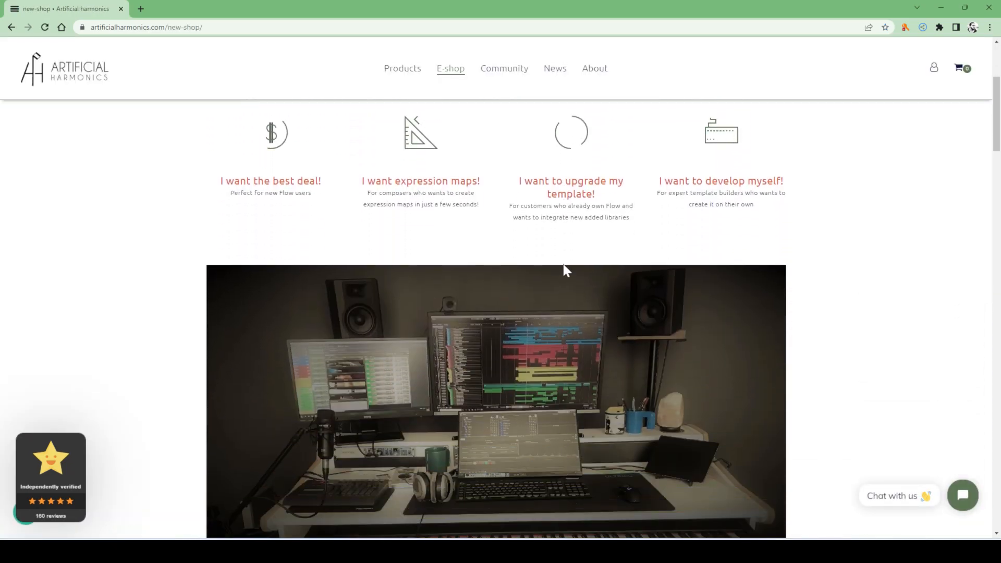
scroll(565, 269, down, 8)
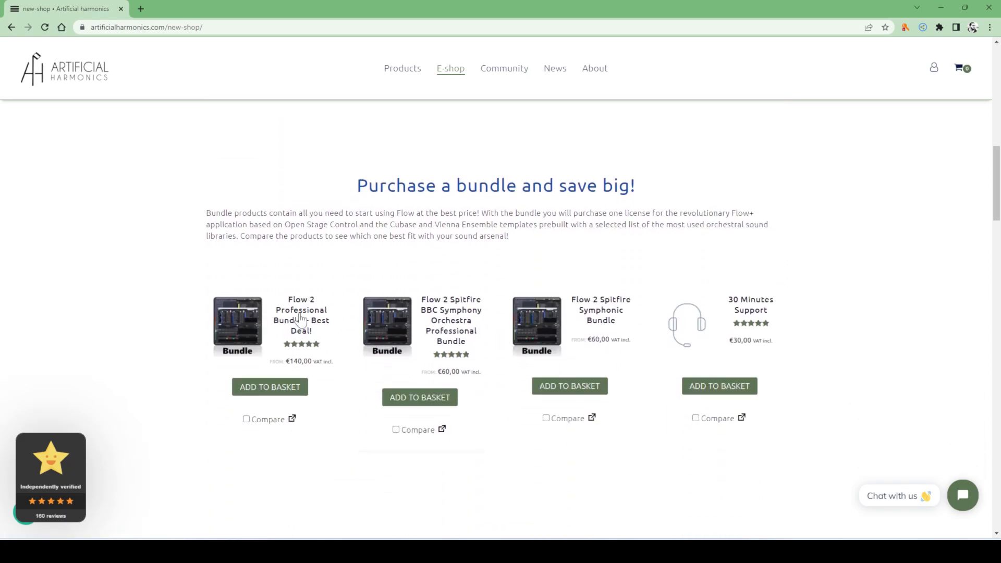
scroll(477, 313, up, 8)
scroll(477, 313, up, 5)
scroll(478, 314, down, 15)
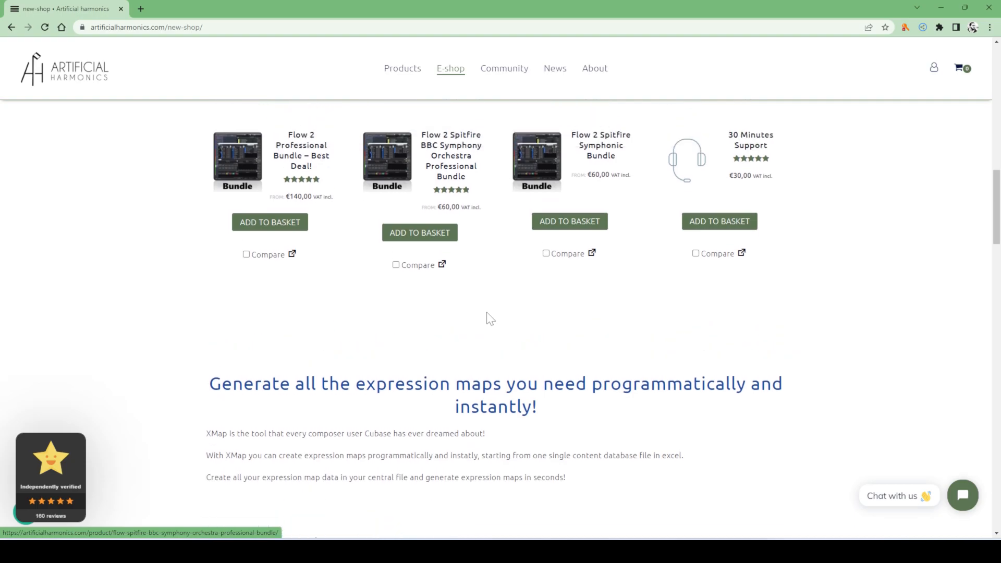
scroll(490, 319, down, 5)
click(245, 320)
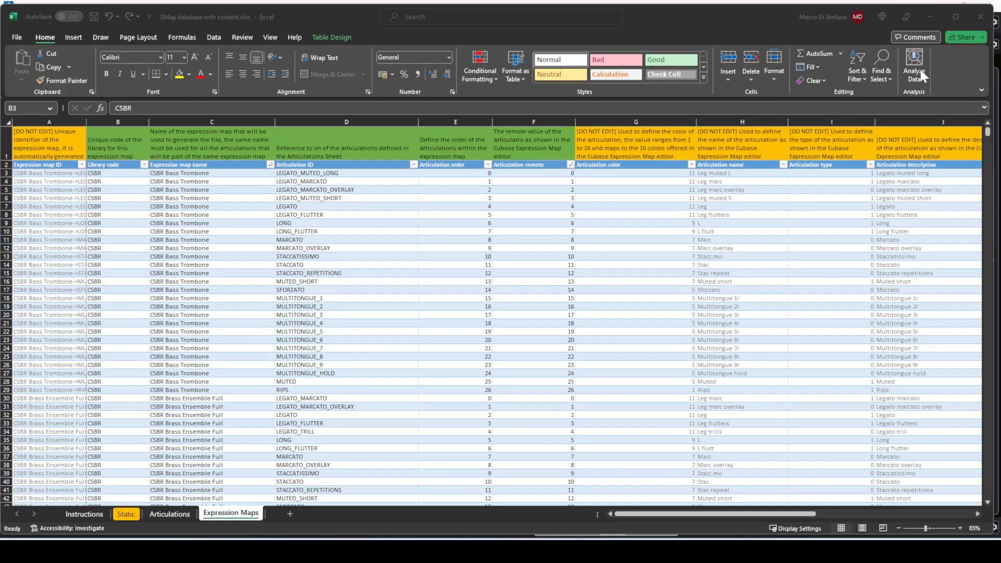
- Minimize Excel, File Explorer and the XMap window to bring Cubase back
click(931, 17)
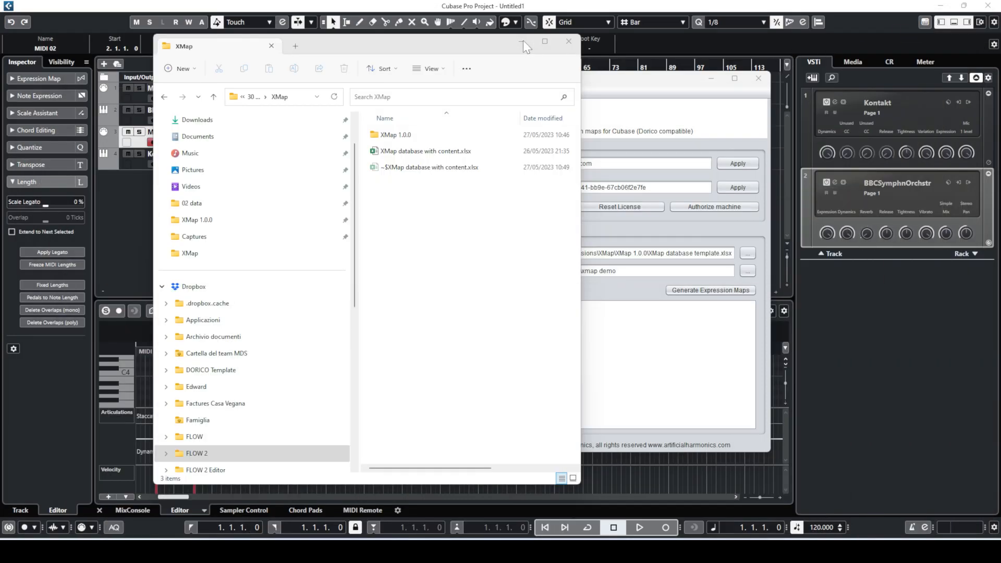
click(521, 41)
click(710, 78)
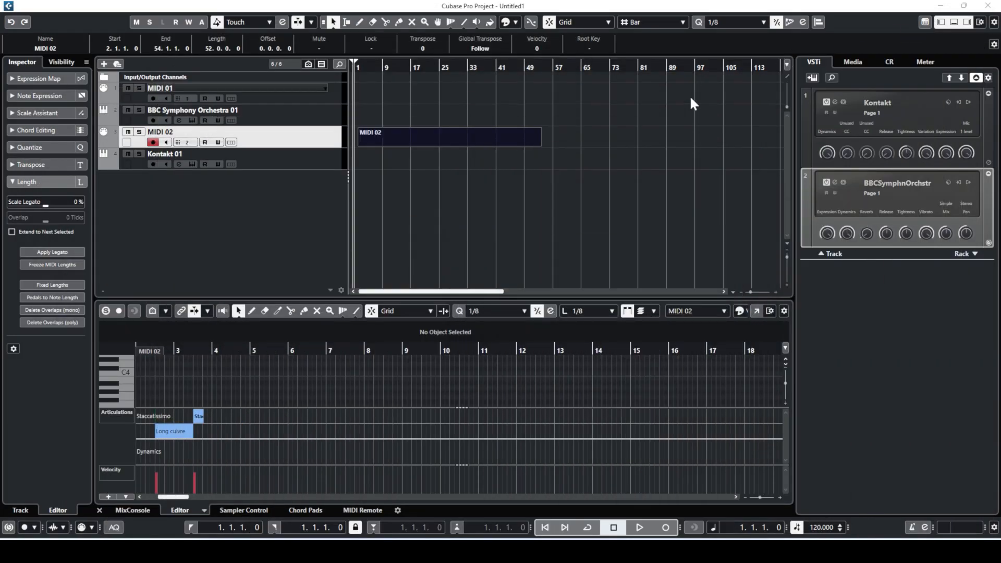
- Select MIDI 02 to show its BBC Horn map, widen the arrangement, and hide the right zone
click(353, 251)
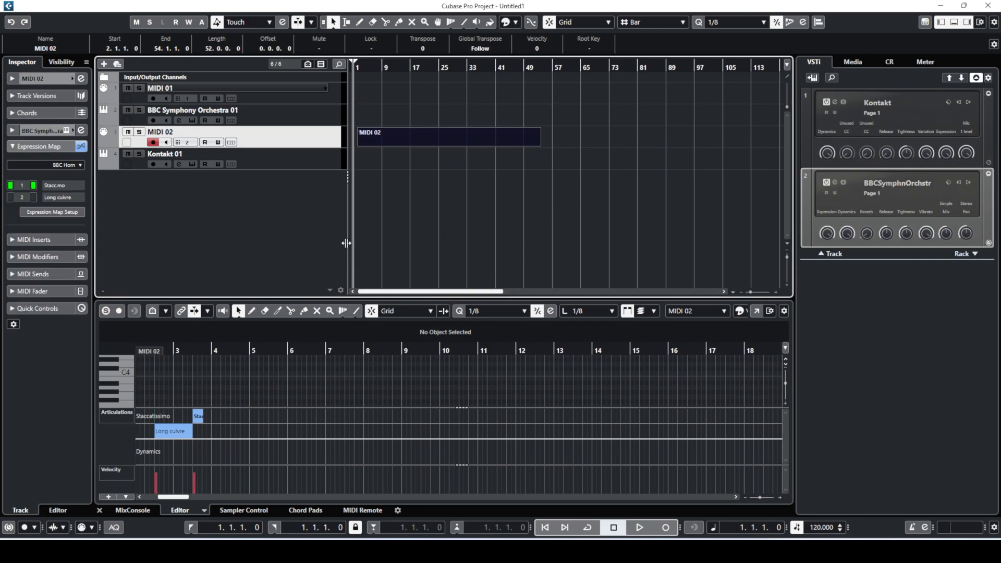
drag(347, 243, 276, 235)
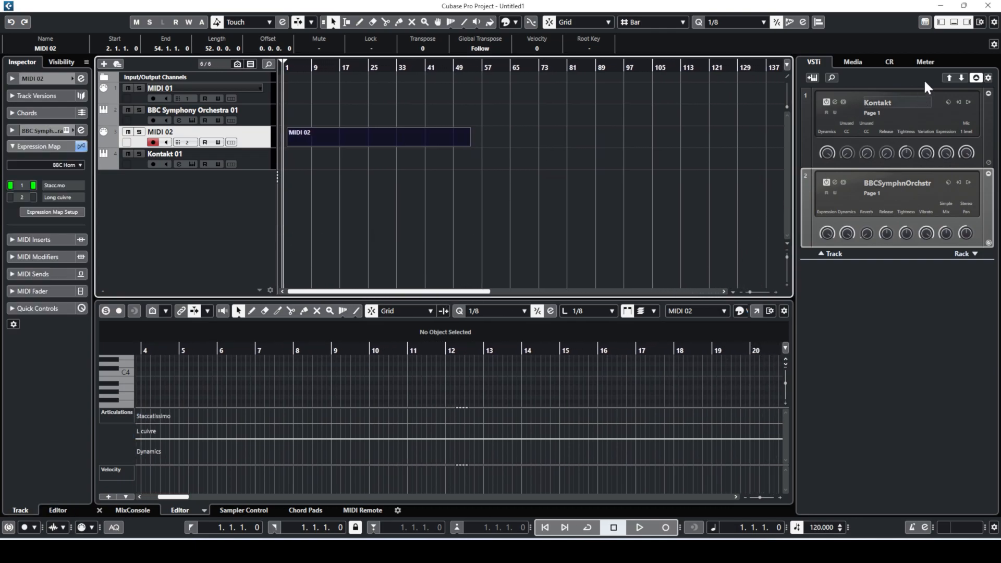
click(966, 23)
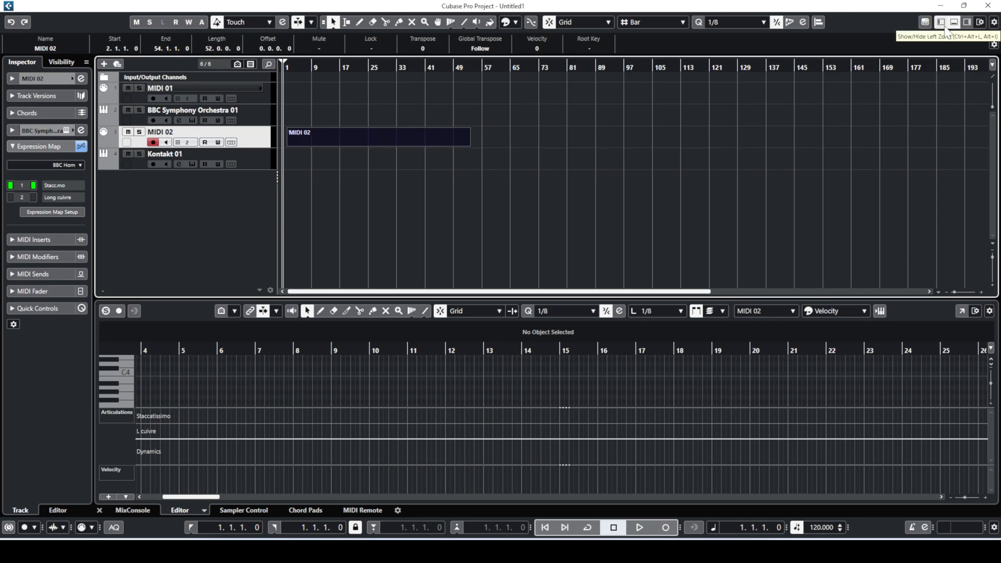